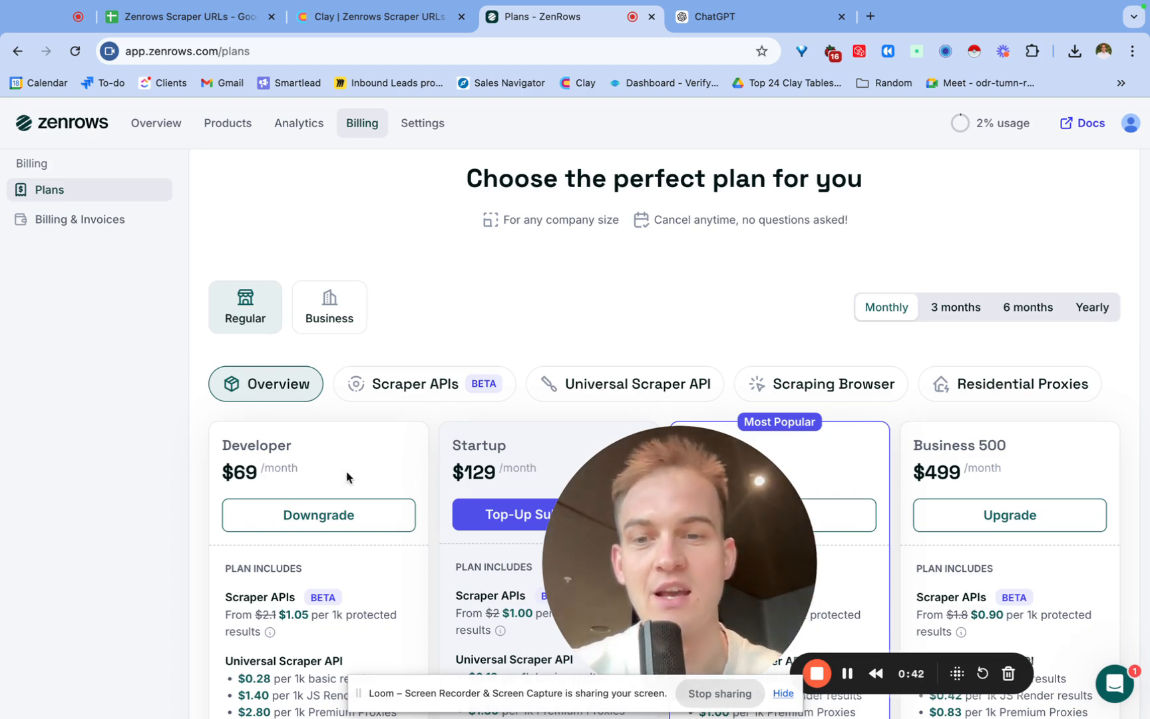
Review the ZenRows plan prices, switching the comparison to the Scraper APIs tab.
scroll(346, 477, down, 1)
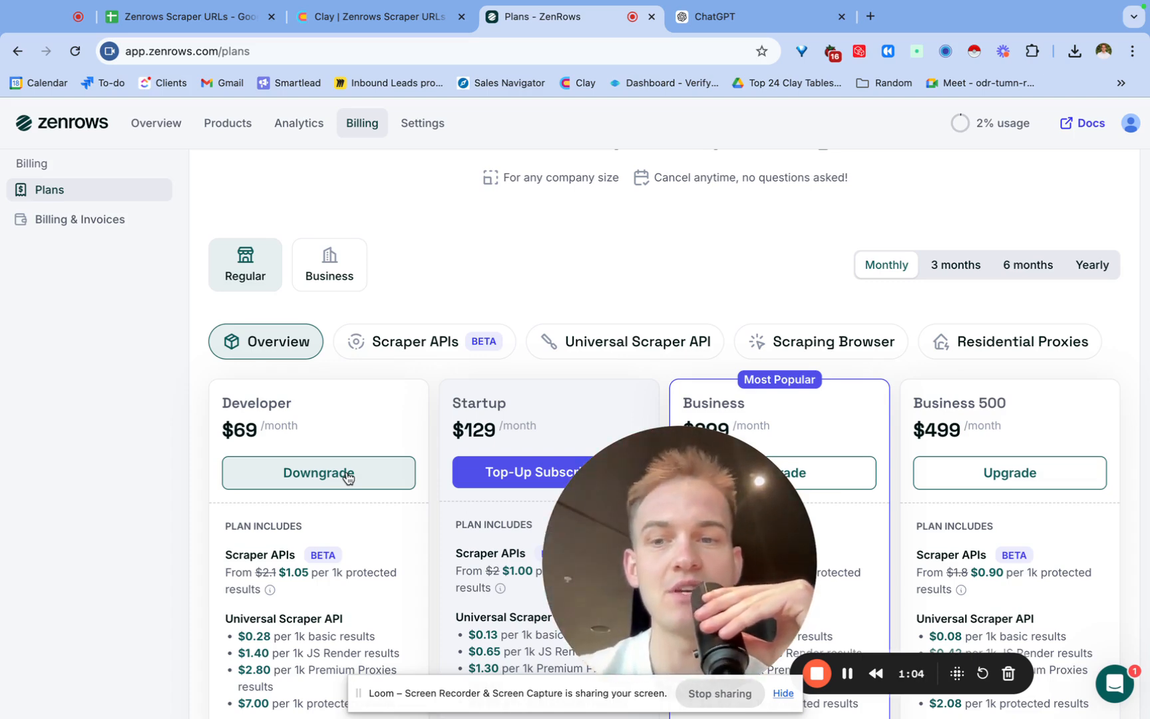
scroll(296, 443, down, 3)
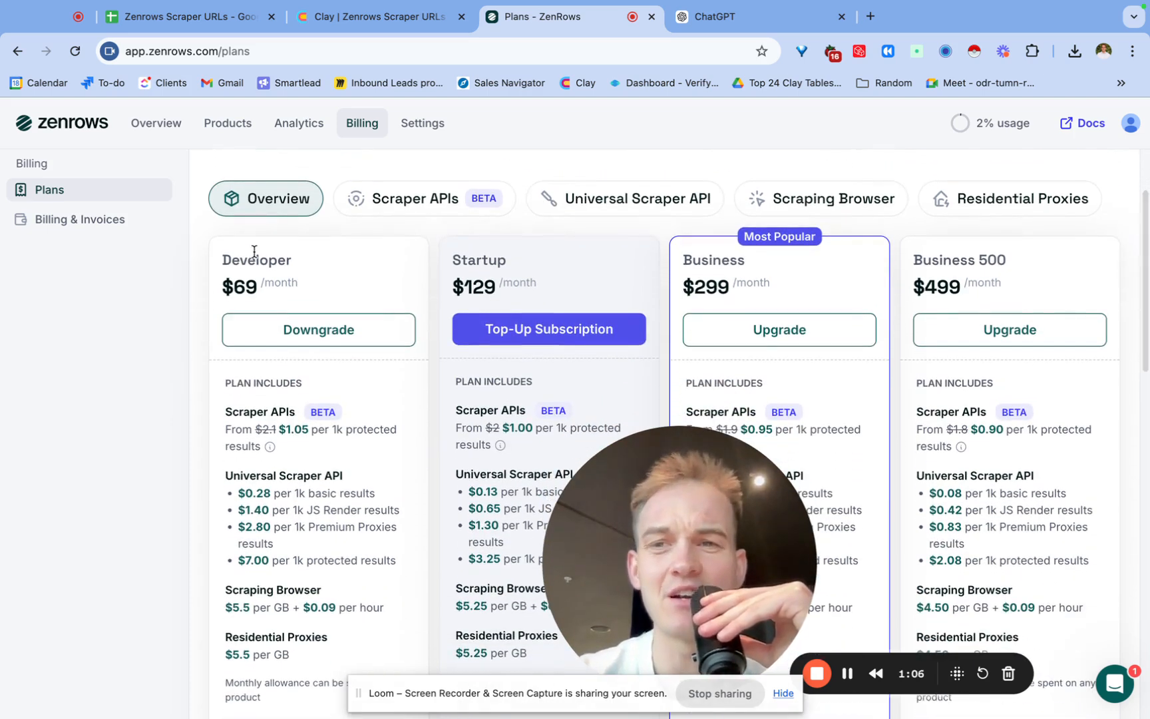
scroll(288, 430, down, 1)
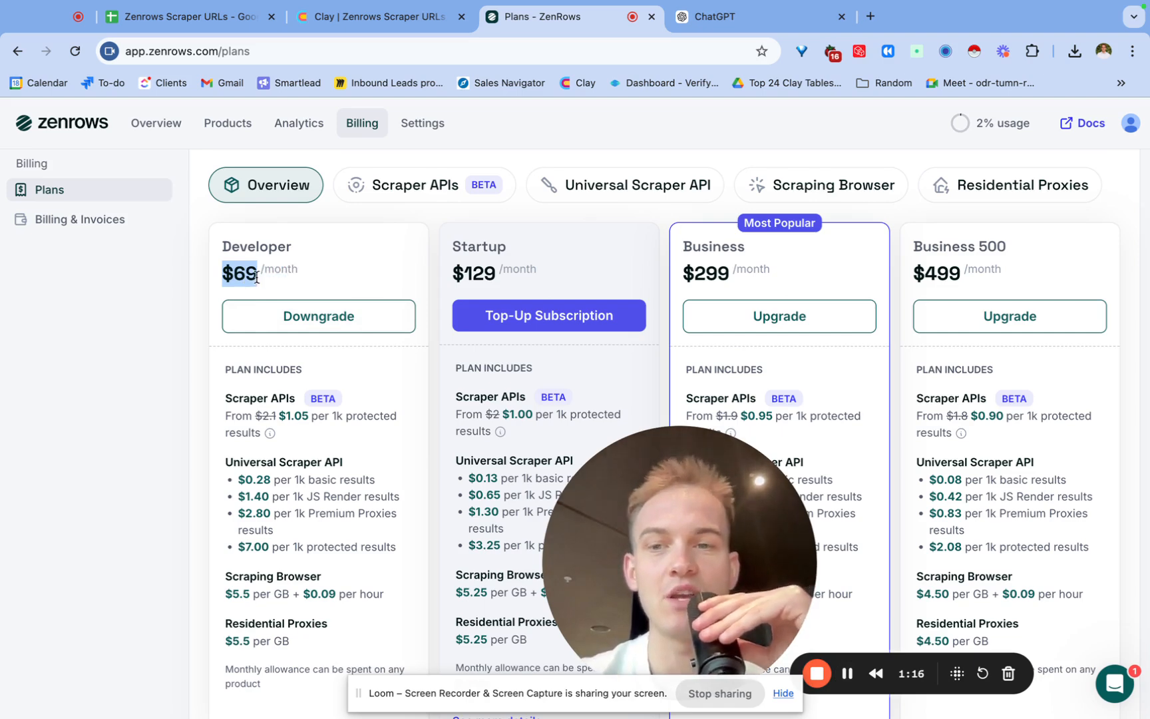
click(401, 189)
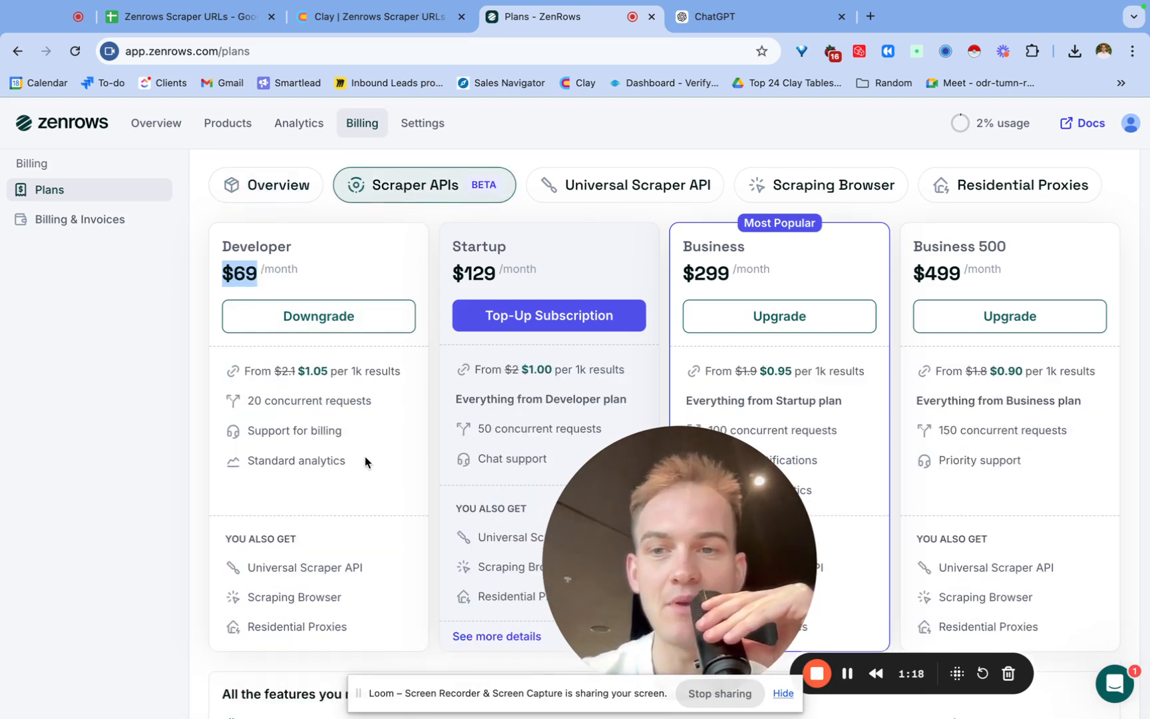
click(373, 413)
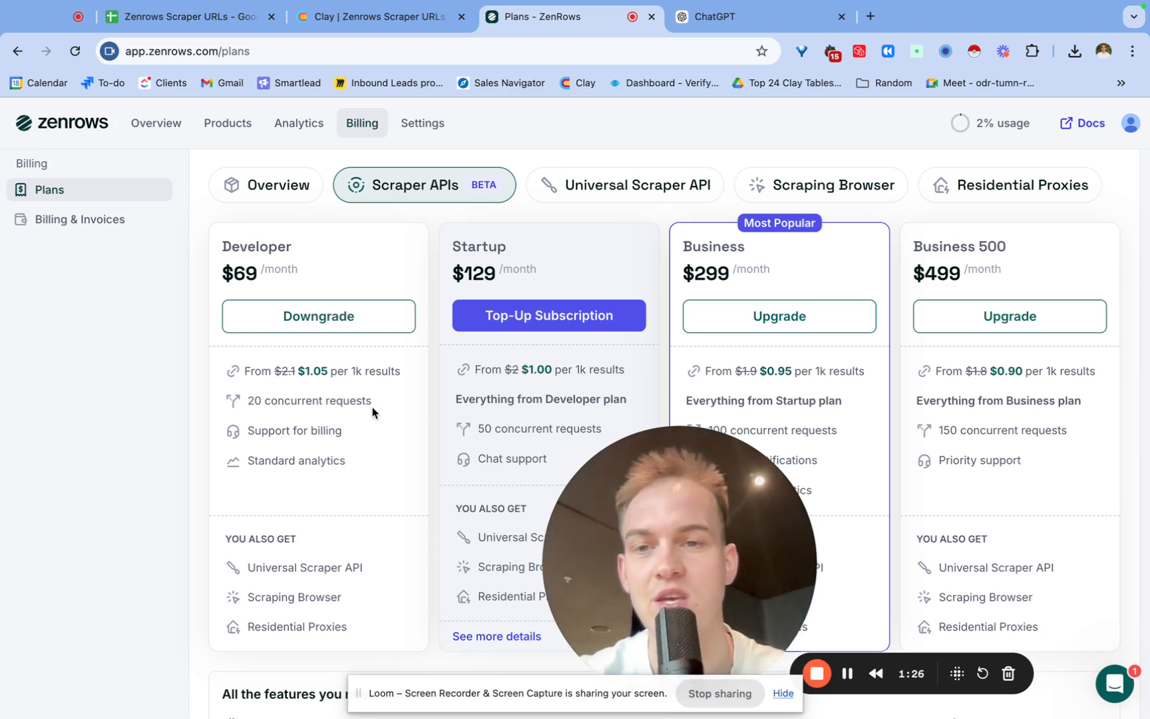
drag(372, 407, 248, 402)
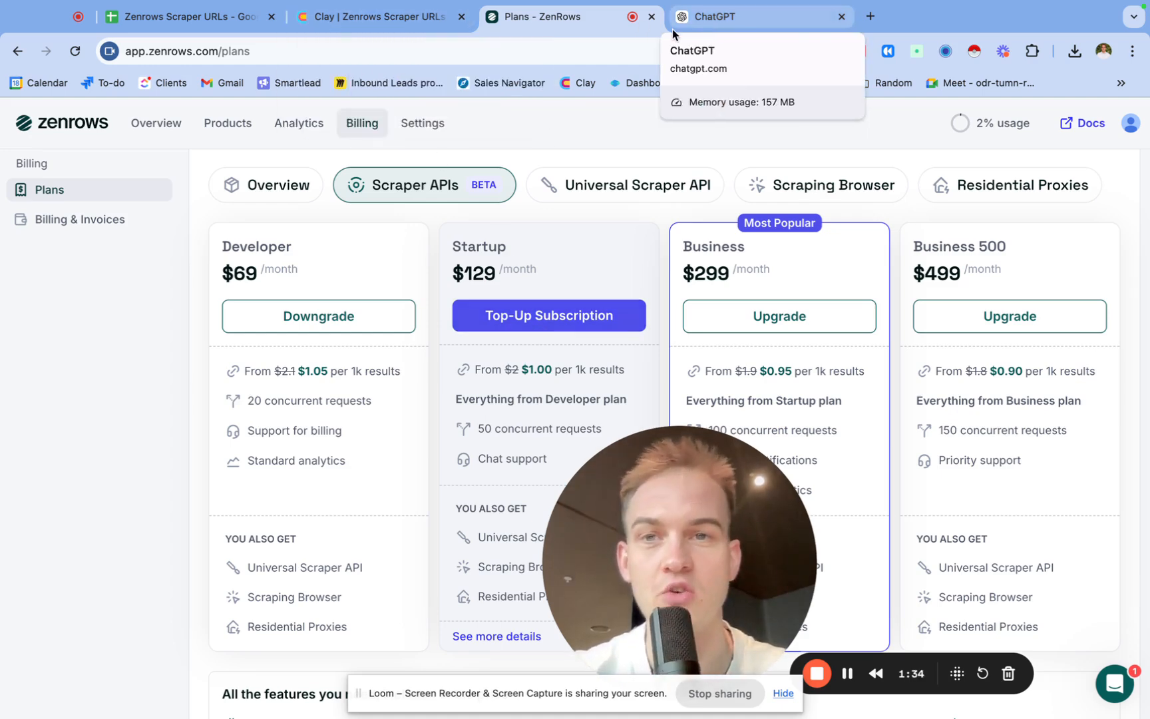
Switch to the Zenrows Scraper URLs spreadsheet and zoom the browser to 125%.
click(190, 14)
click(233, 347)
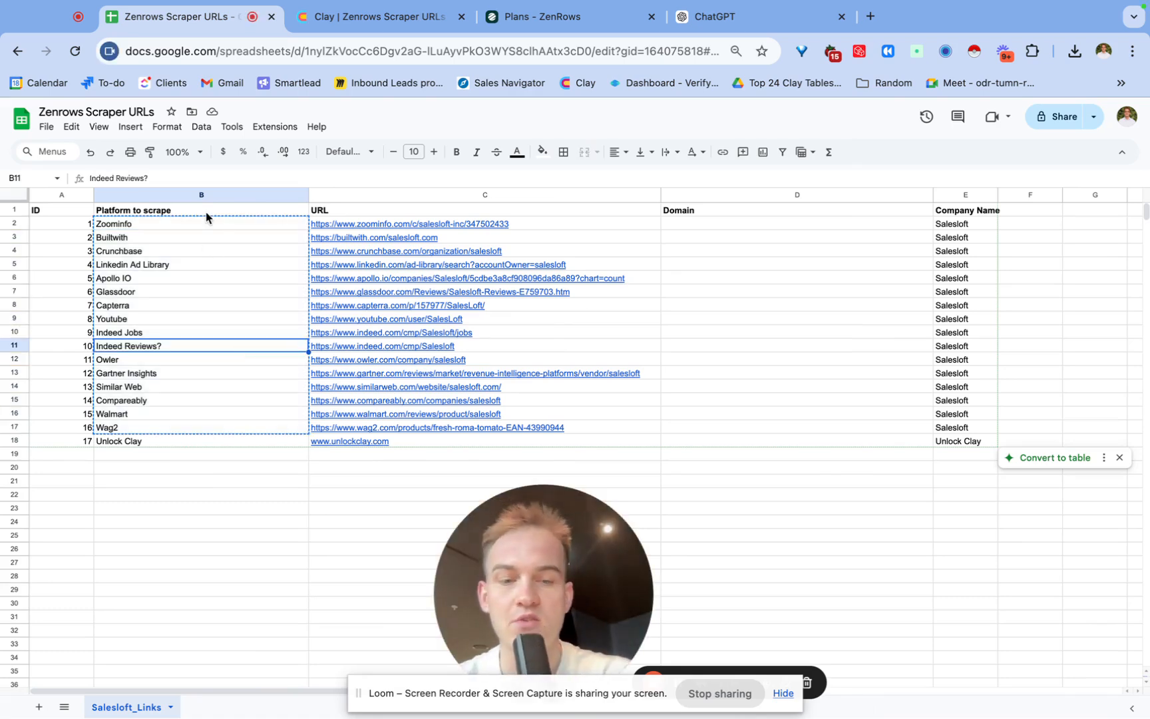
key(super+equal)
key(super+equal)
key(super+equal)
key(super+equal)
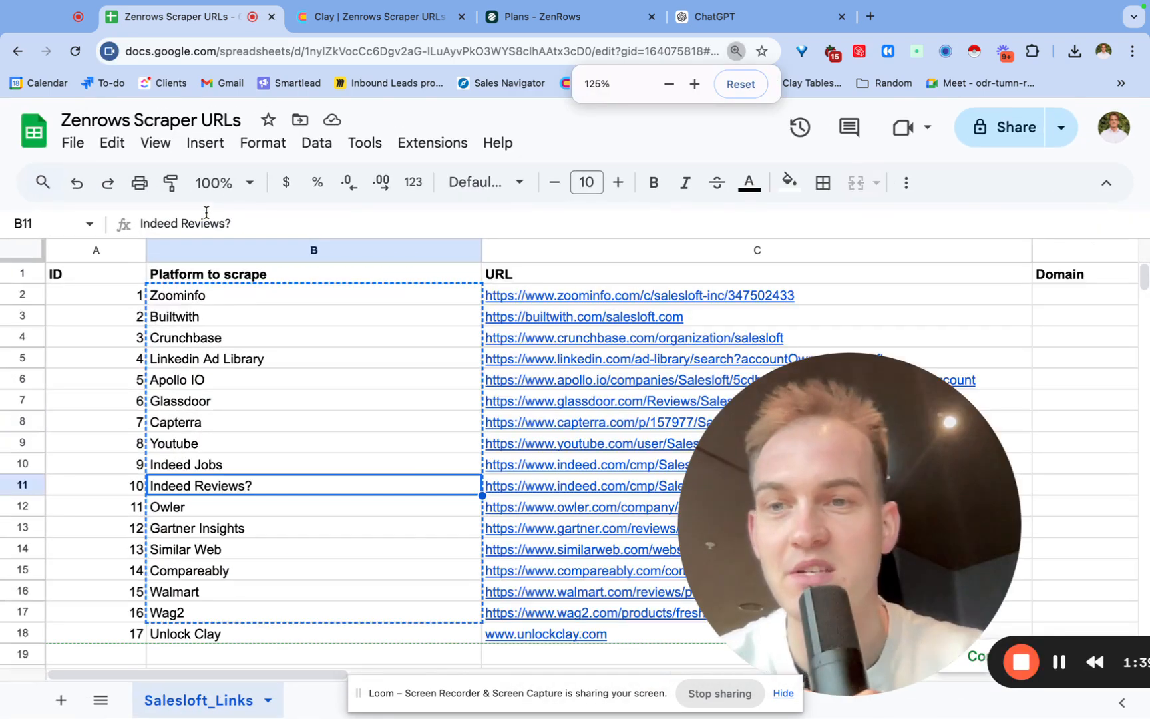
Step through the list of platforms to scrape in the spreadsheet's Platform to scrape column.
click(236, 297)
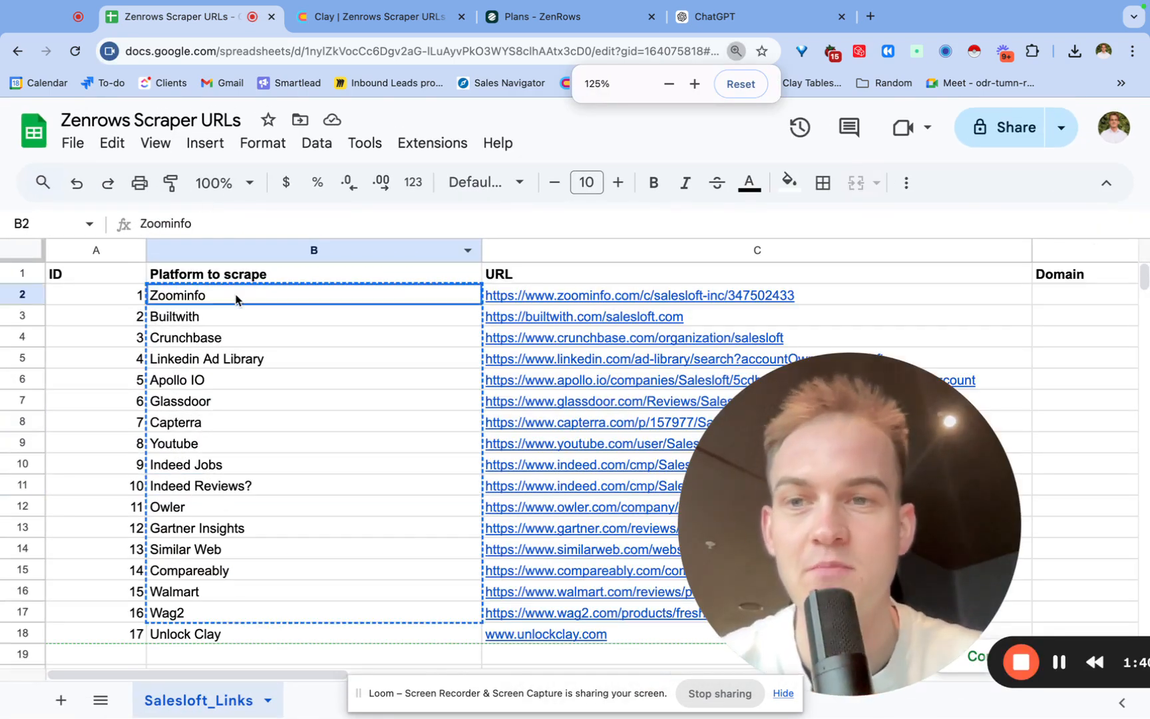
key(Down)
key(Down)
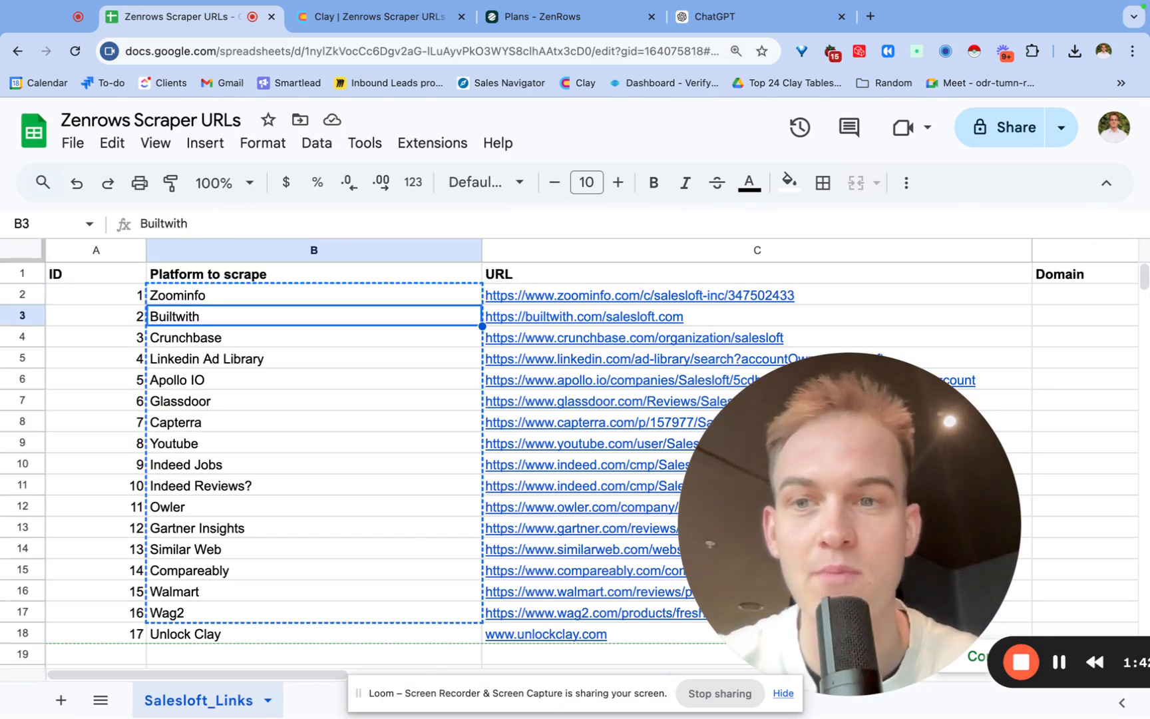
key(Down)
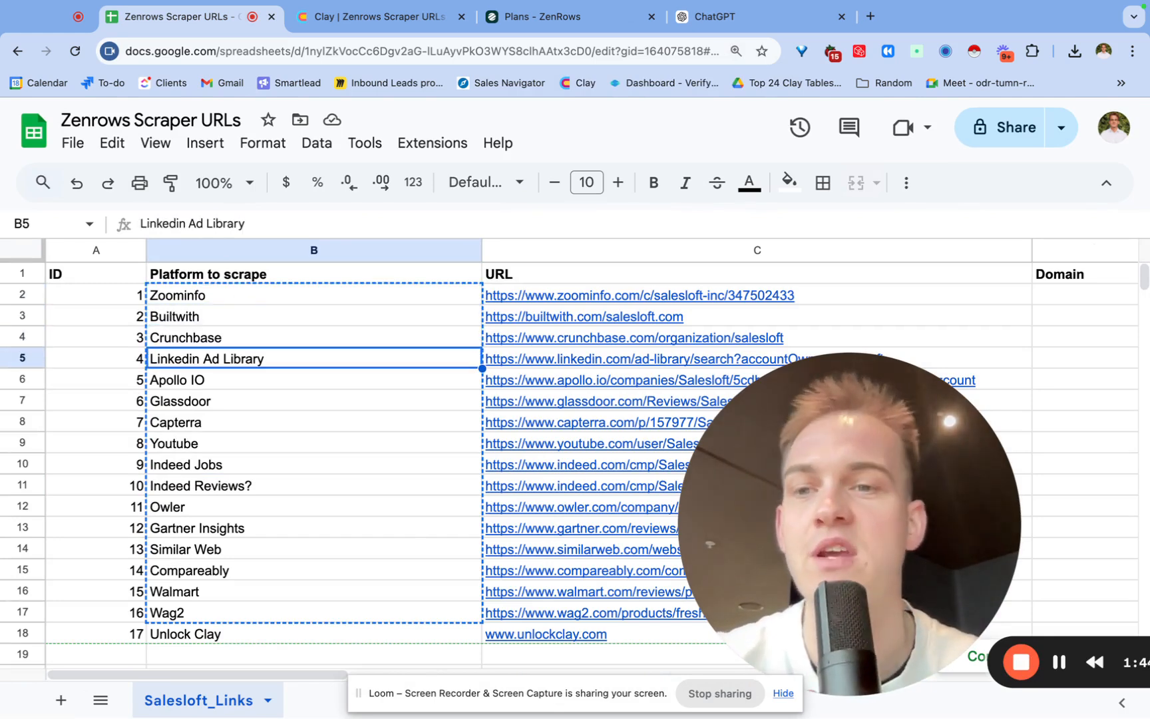
key(Down)
key(Down)
key(Down)
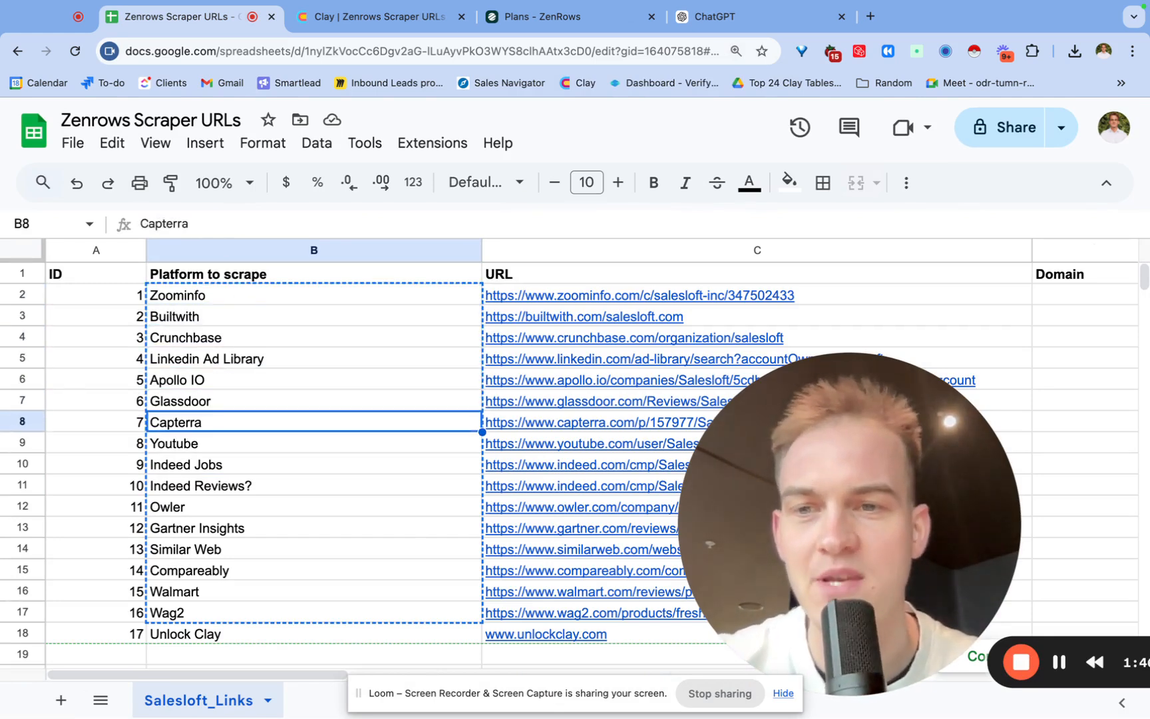
drag(218, 380, 214, 619)
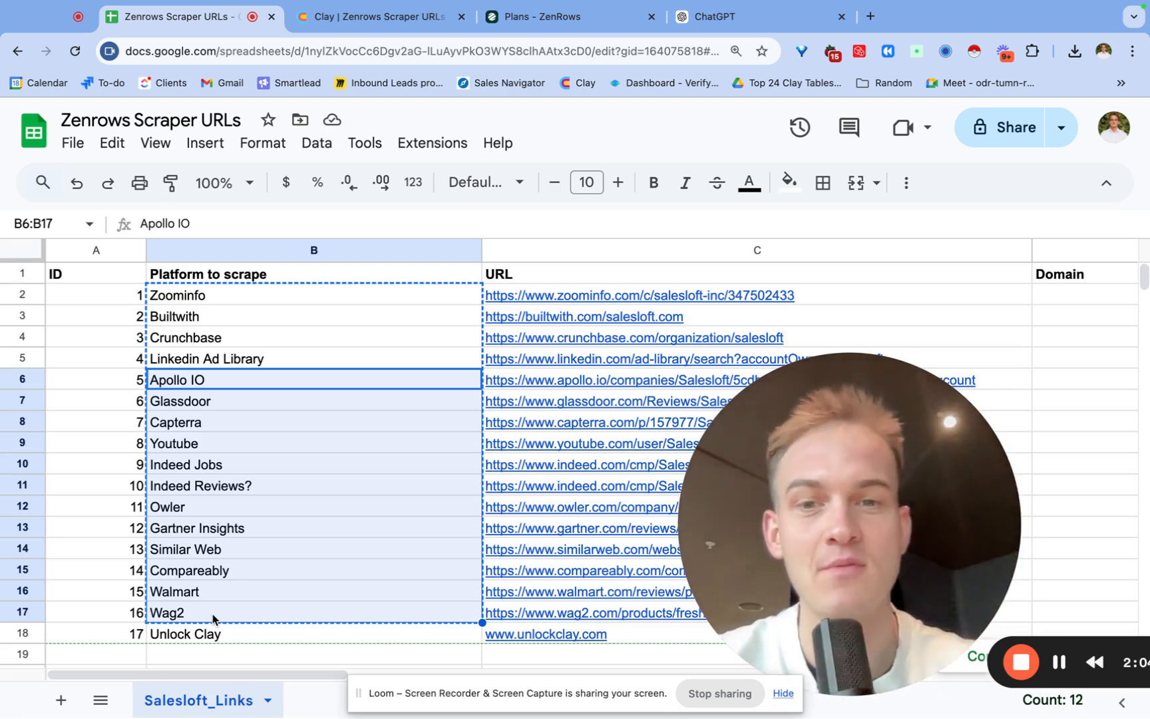
click(205, 464)
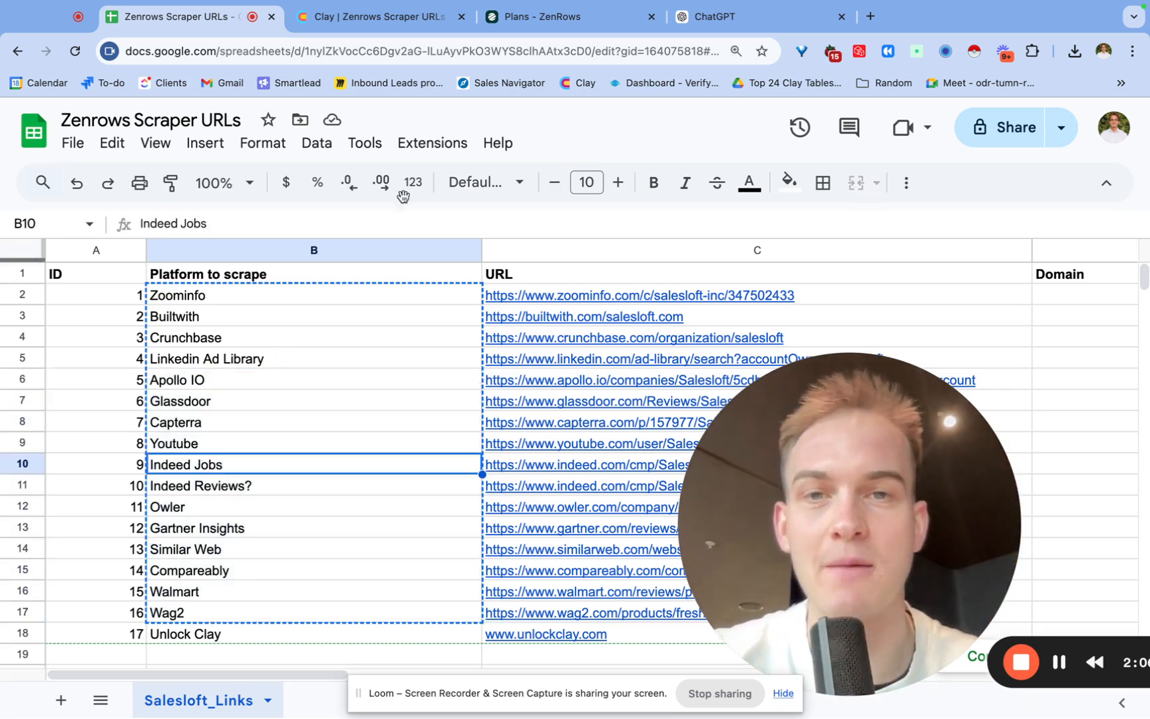
Review the URL structures listed in the ChatGPT conversation for each platform.
click(712, 20)
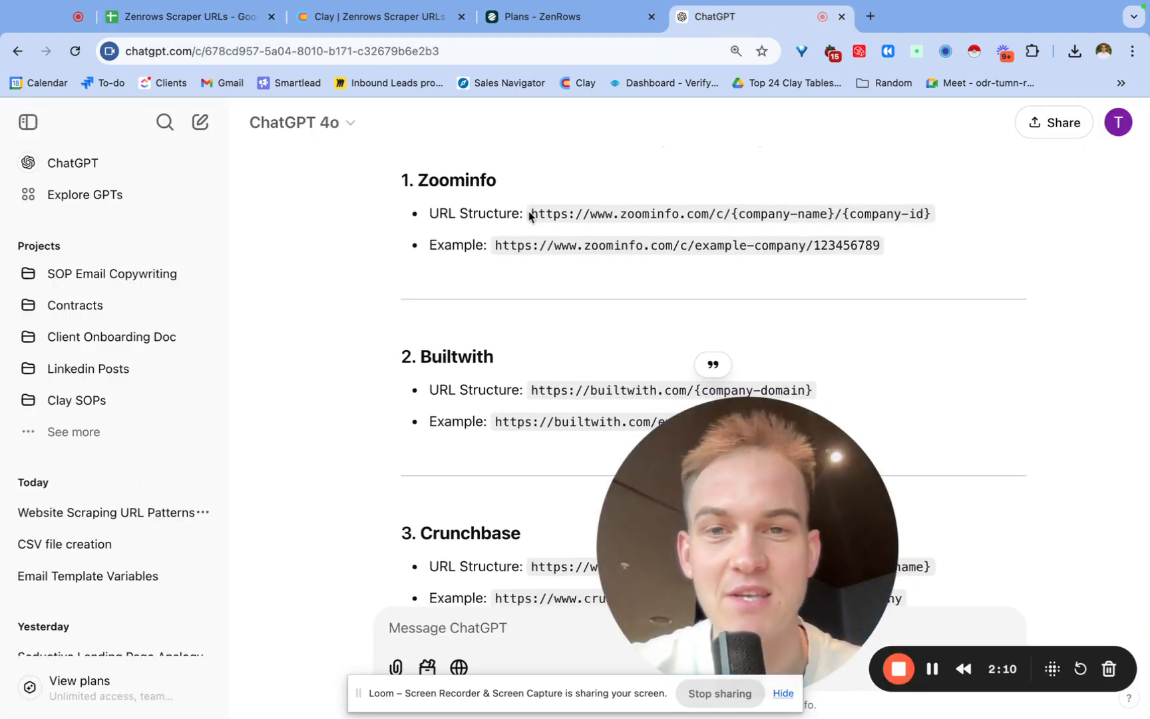
drag(530, 215, 809, 208)
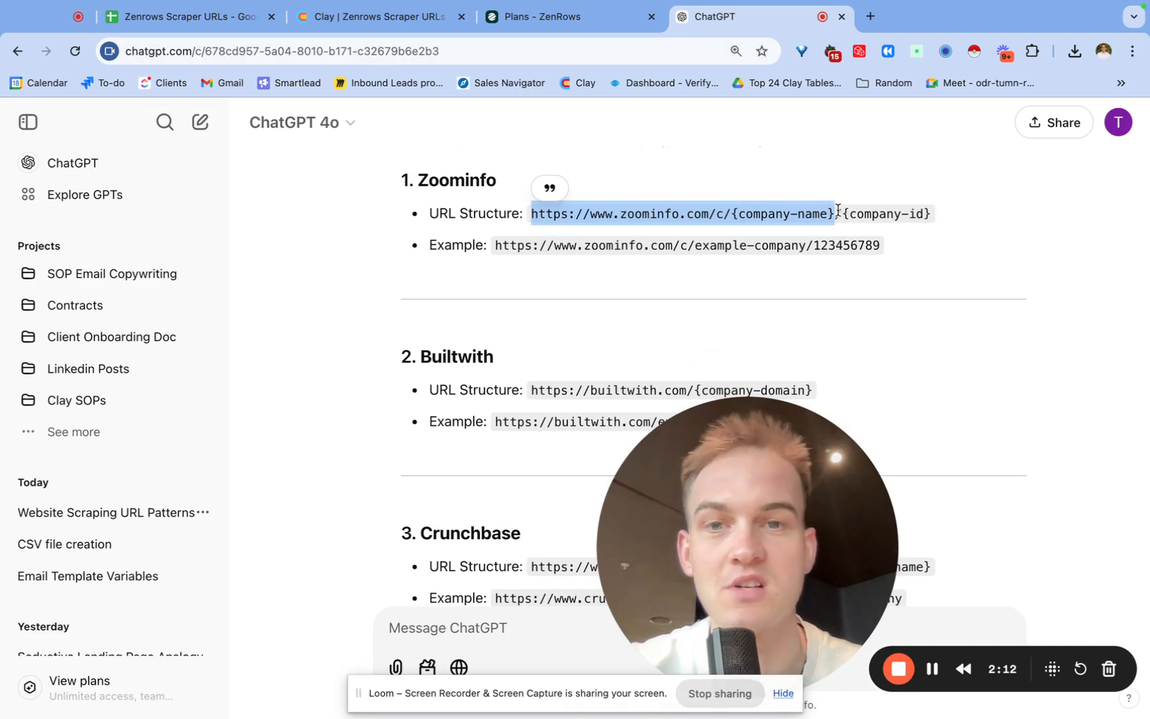
click(837, 210)
drag(532, 214, 868, 214)
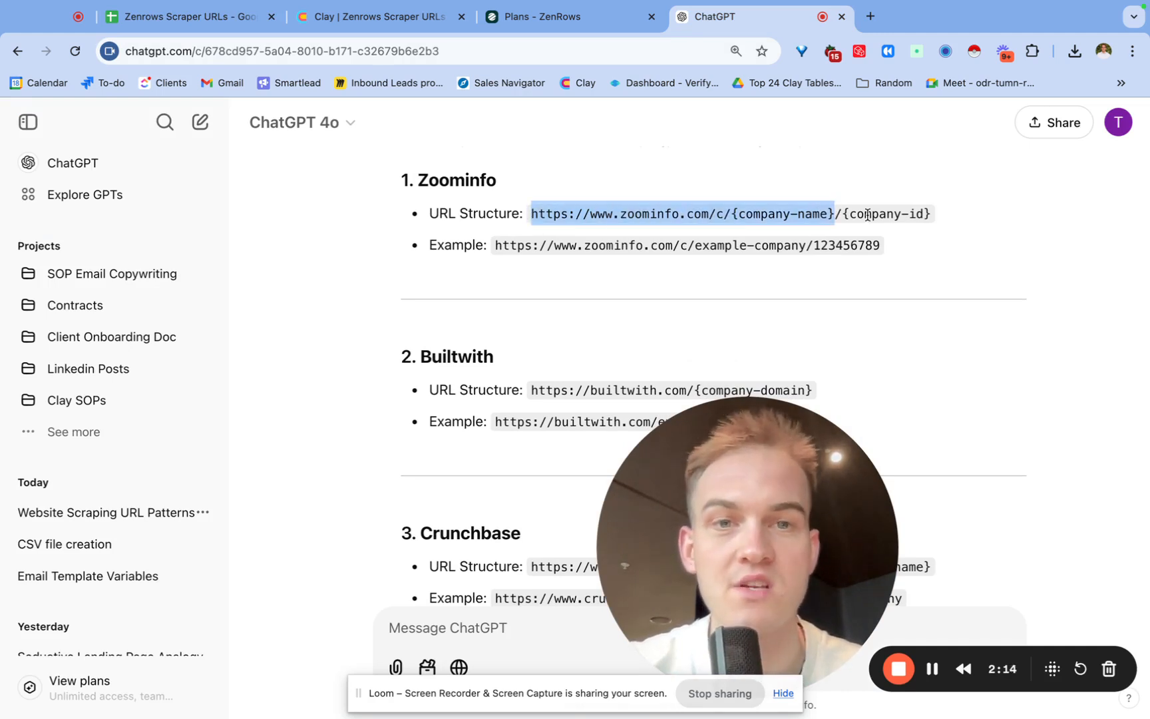
click(796, 206)
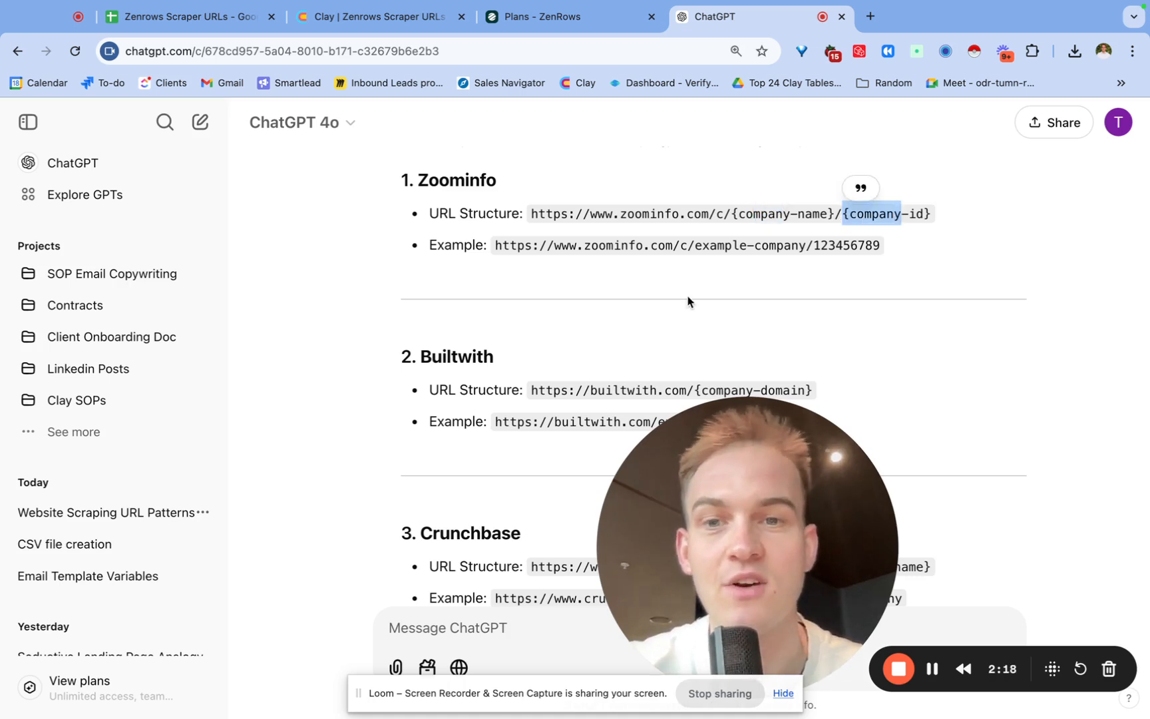
scroll(689, 301, down, 2)
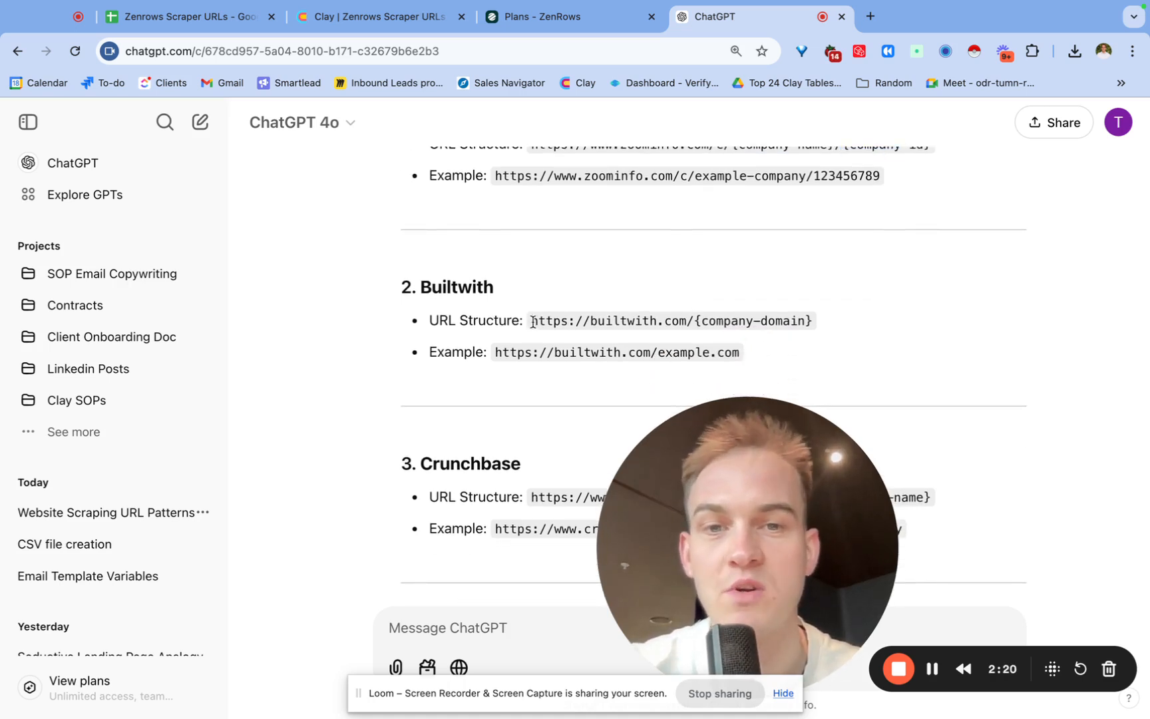
drag(532, 323, 691, 336)
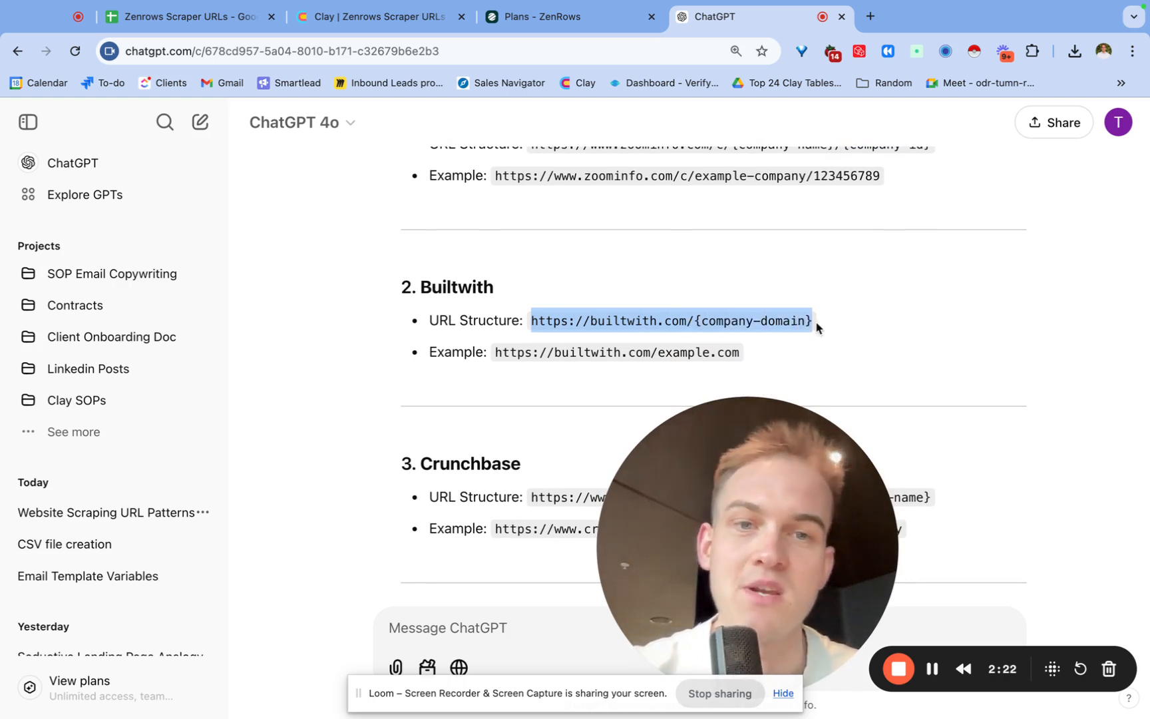
click(701, 275)
scroll(702, 276, down, 4)
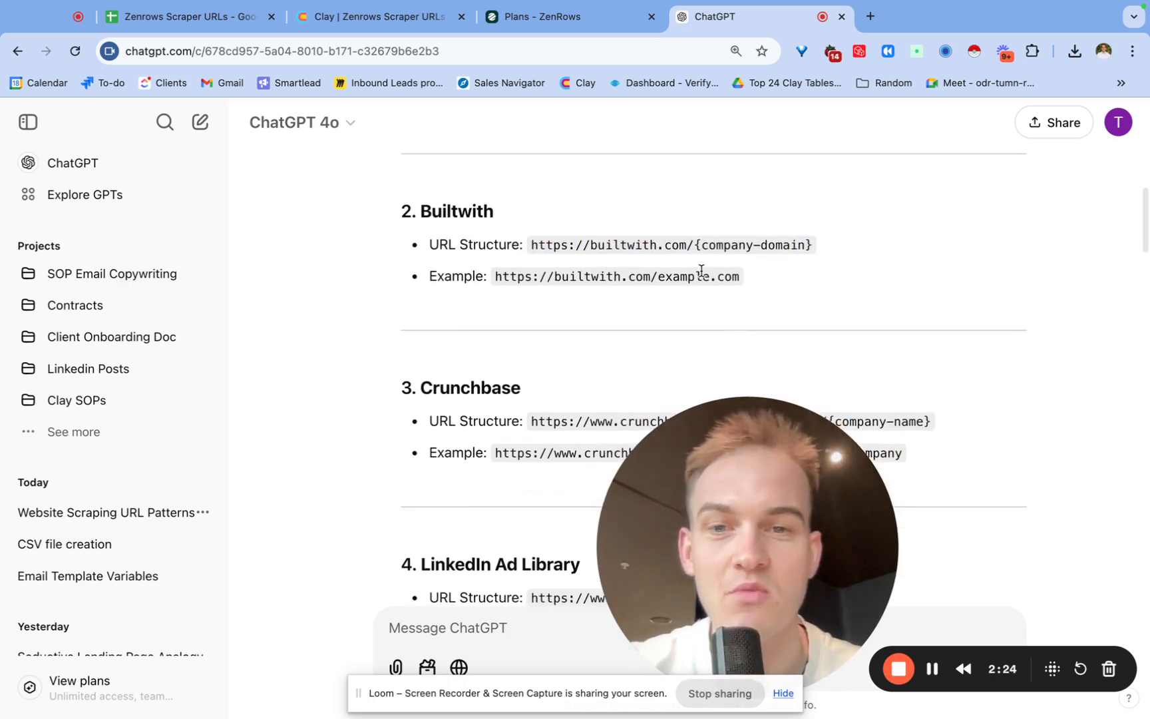
scroll(702, 275, down, 4)
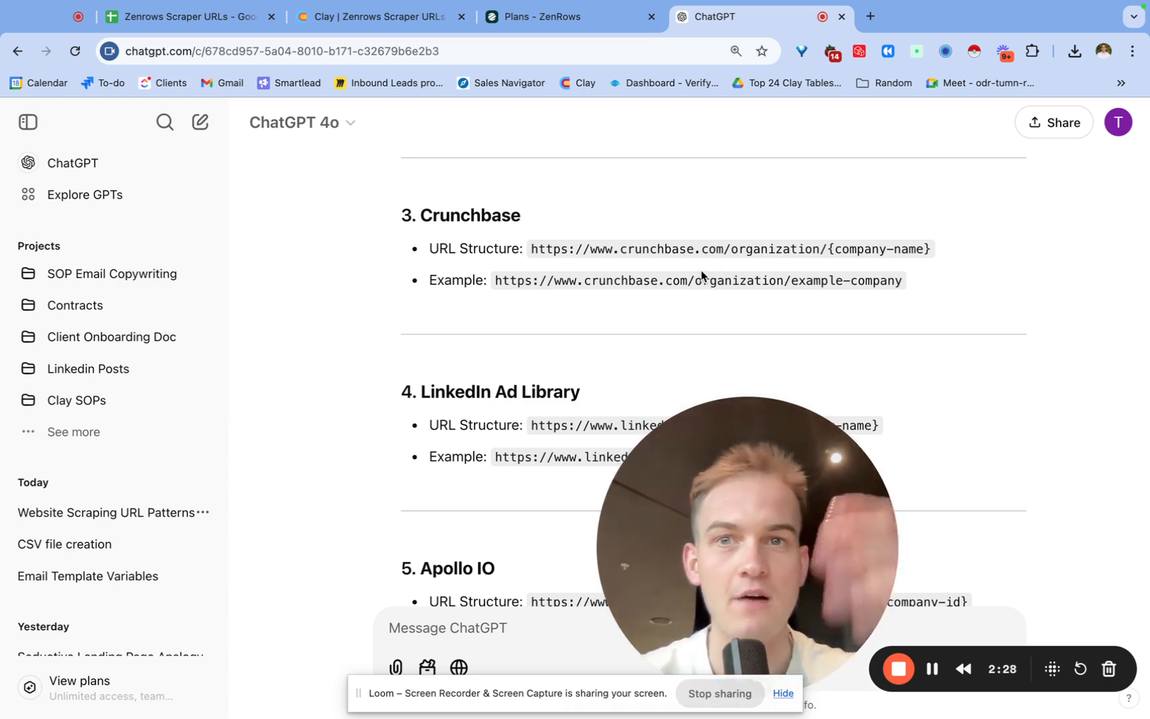
Add a Run Zenrows Scrape enrichment to the Clay table.
click(372, 23)
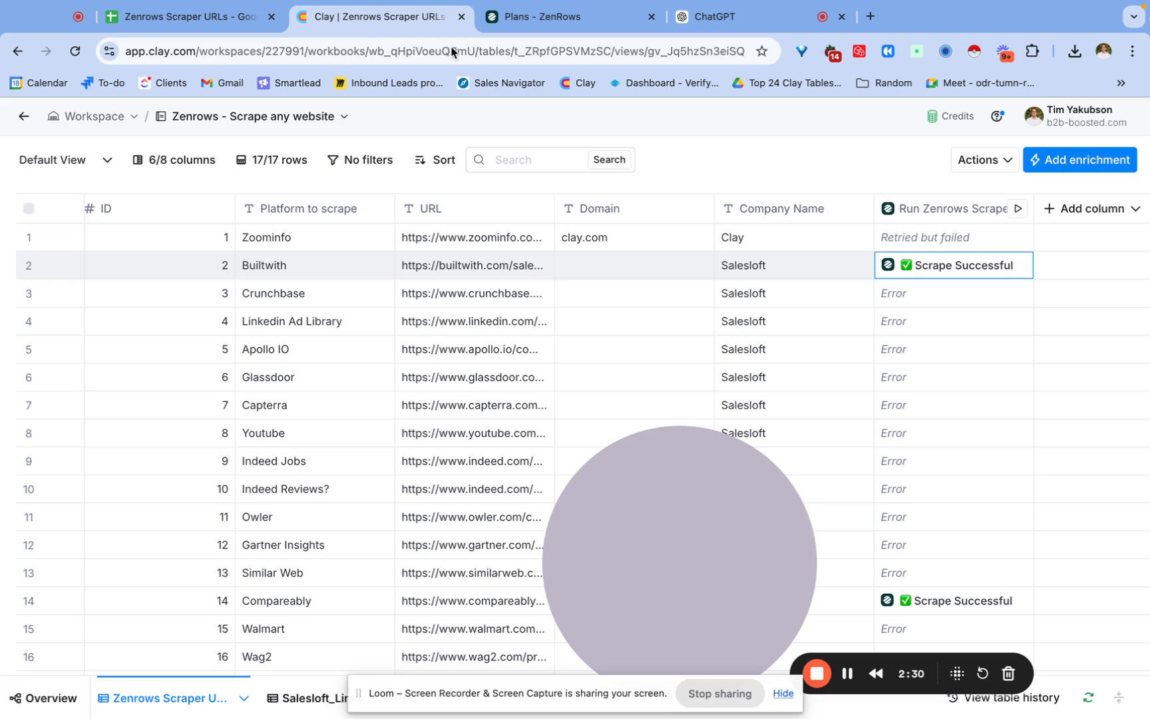
click(1118, 161)
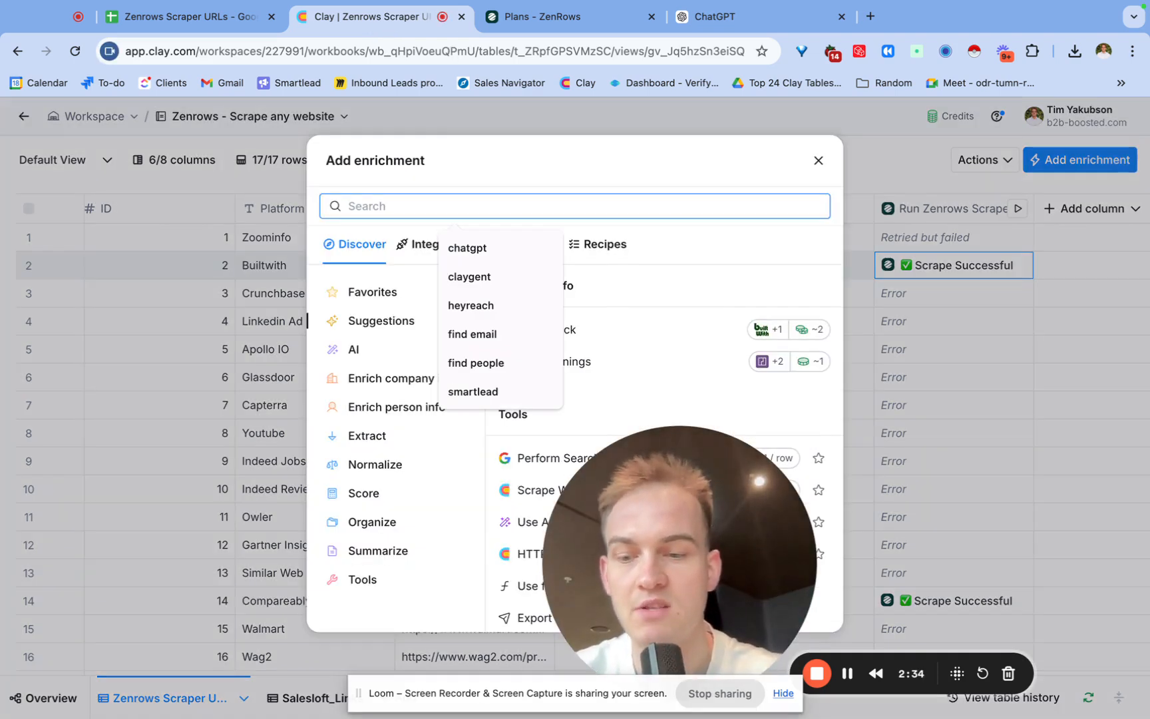
text(zenr)
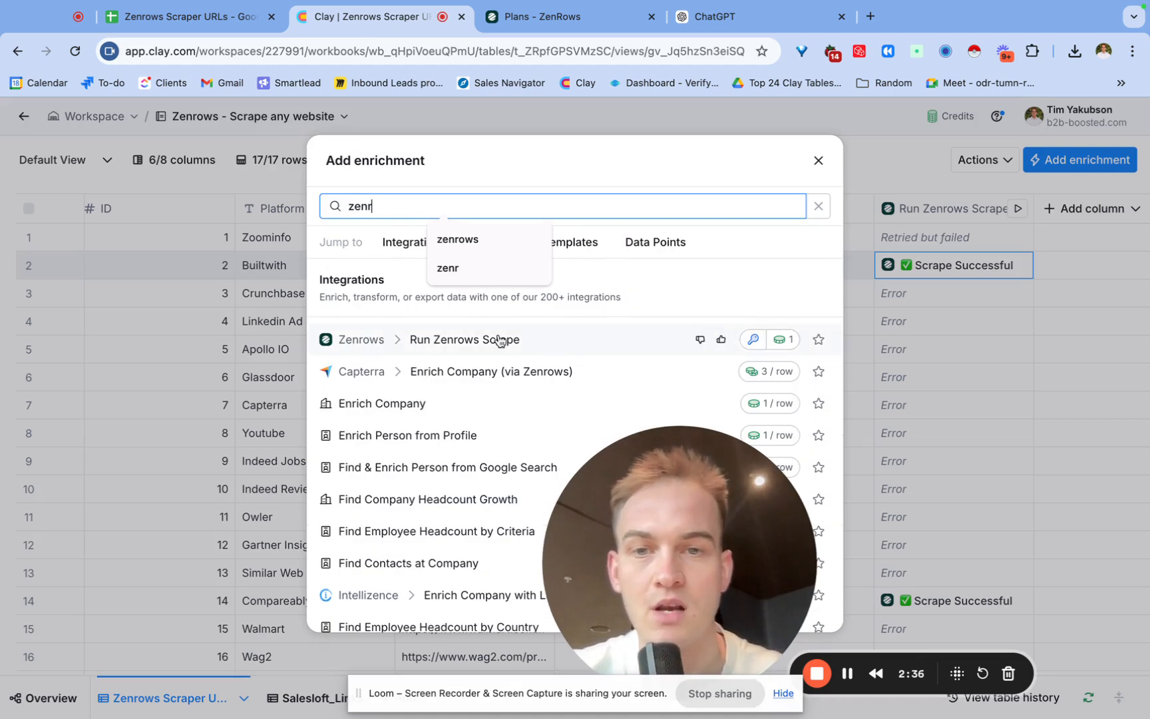
click(473, 340)
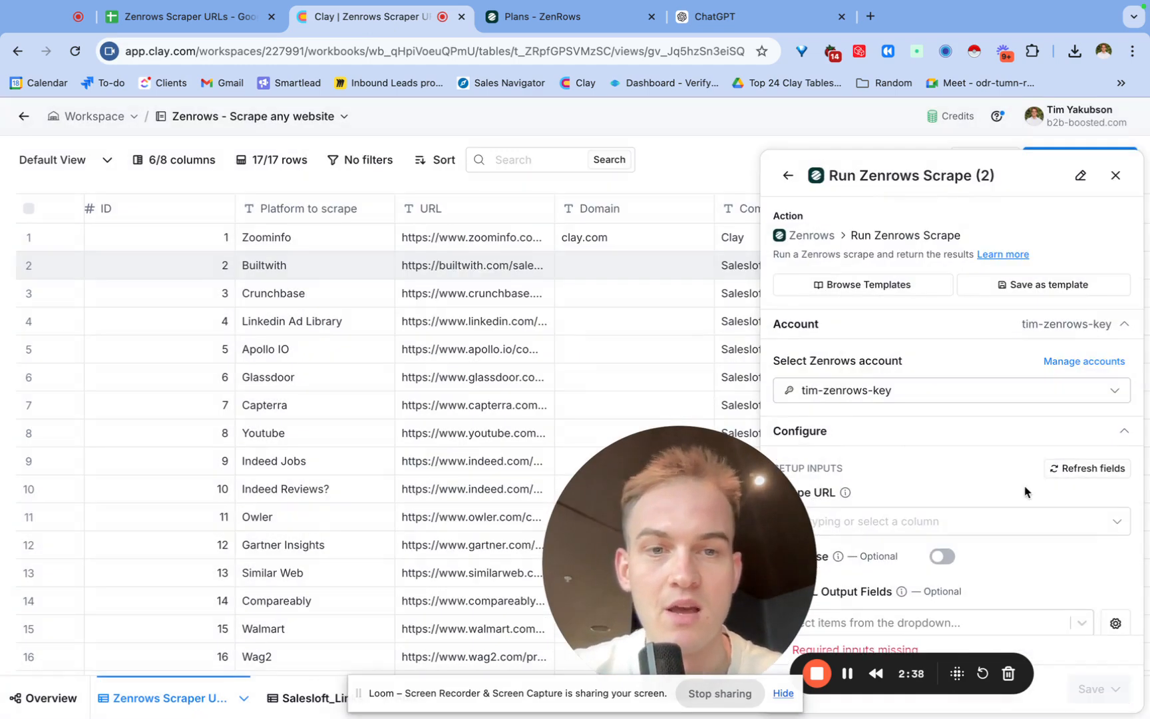
Set the enrichment's Scrape URL to the URL column and save it without running.
scroll(1025, 489, down, 1)
click(983, 466)
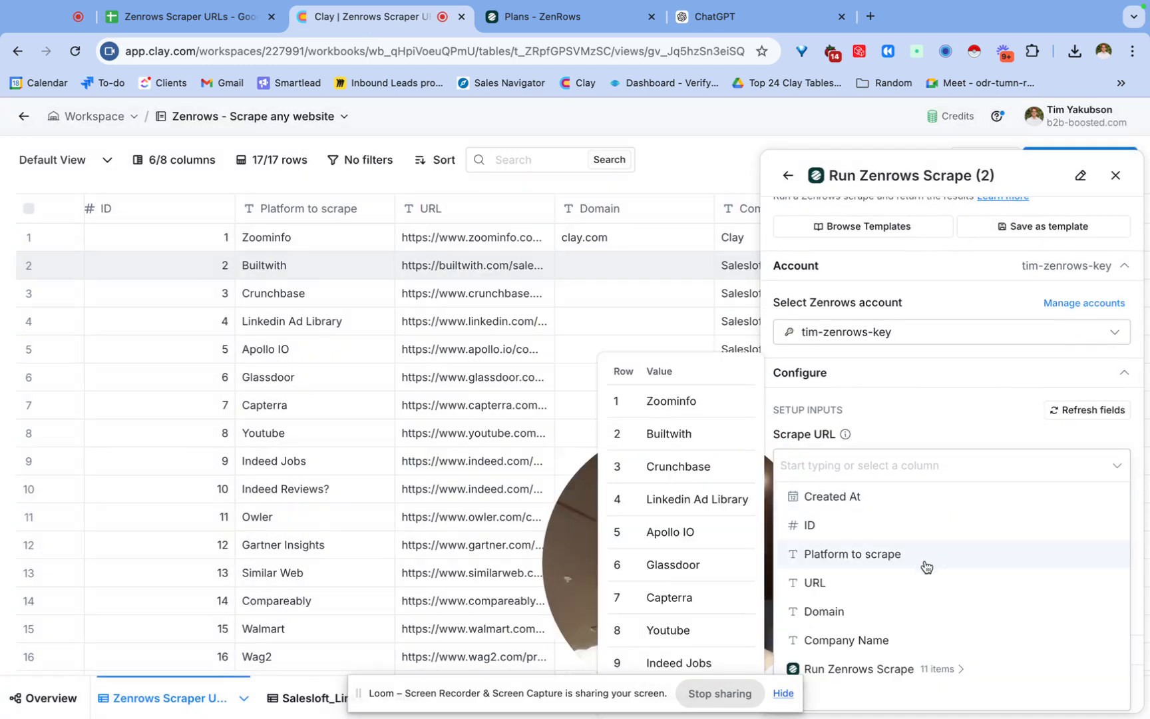
click(914, 586)
scroll(1051, 593, down, 2)
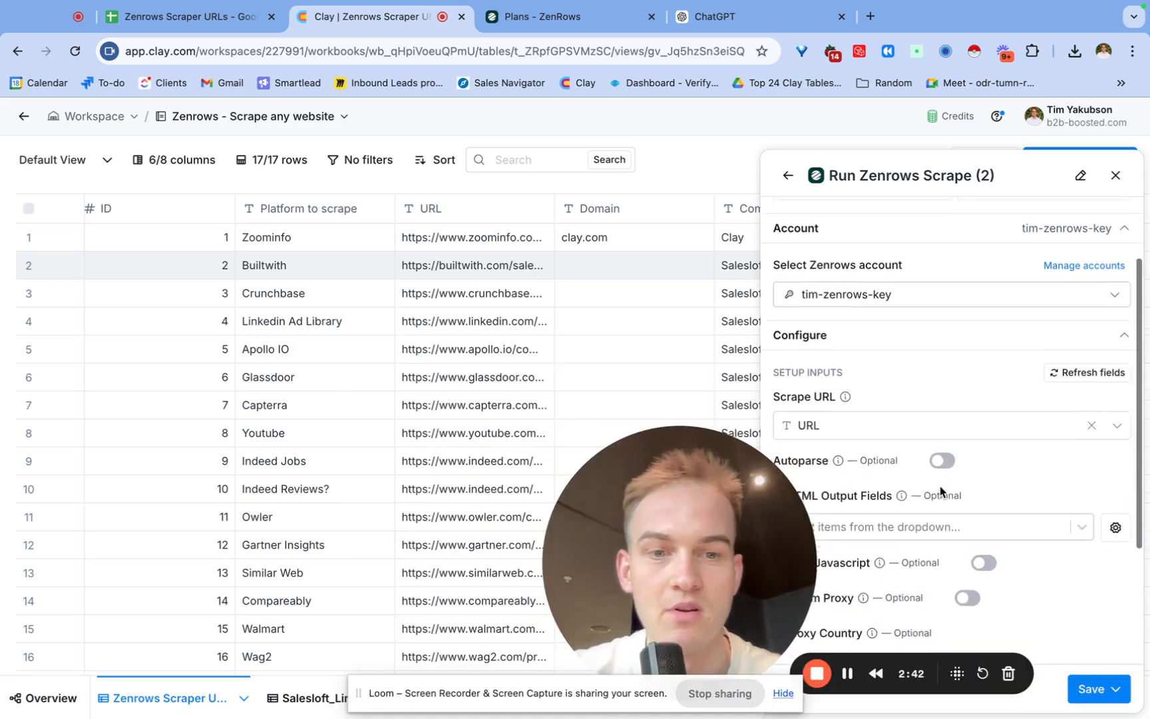
click(1095, 689)
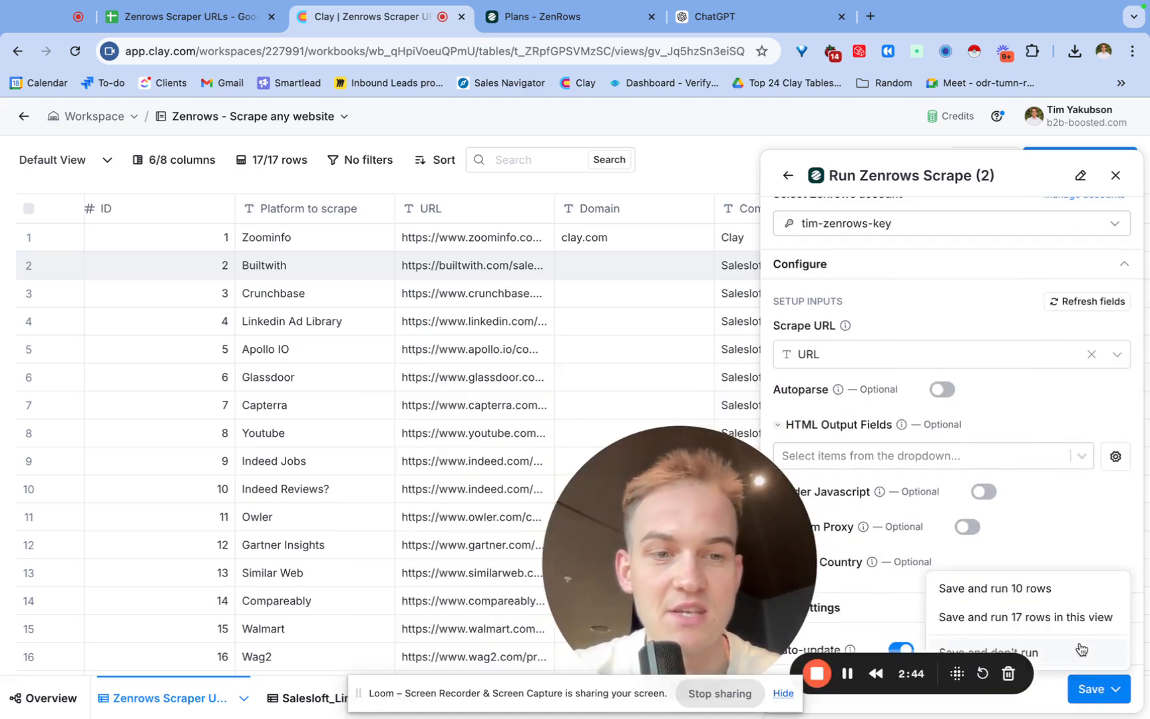
click(1082, 652)
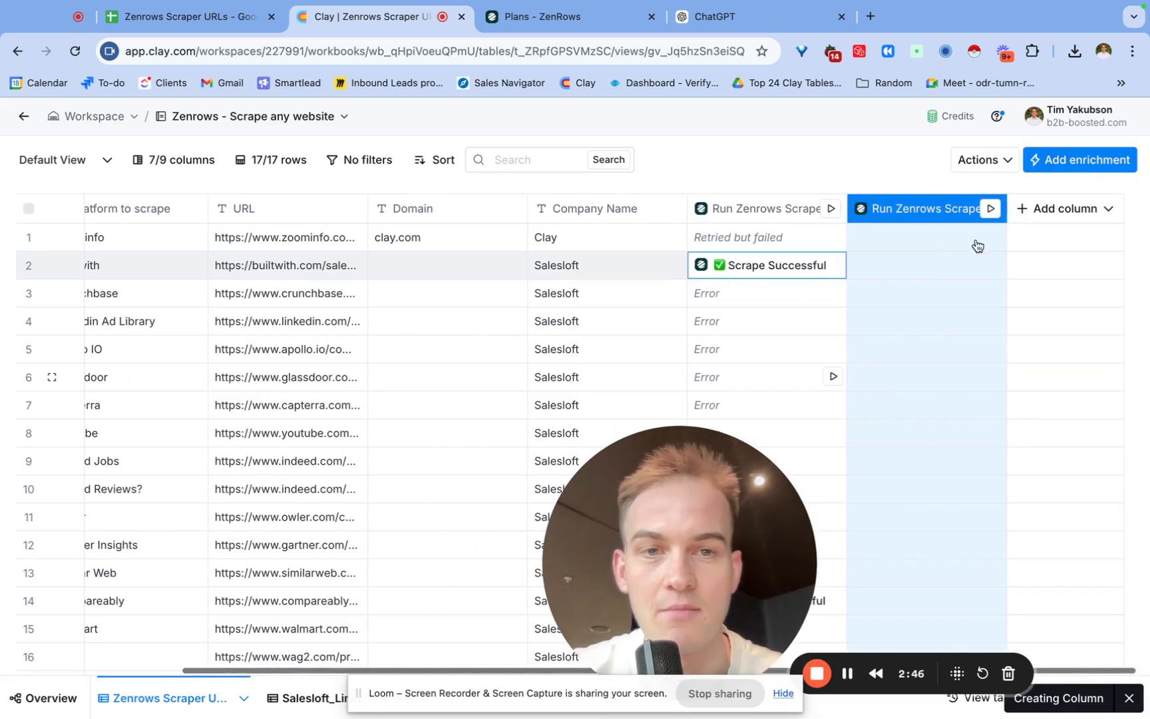
Run the new scrape column for the Builtwith row, then delete that column.
click(989, 267)
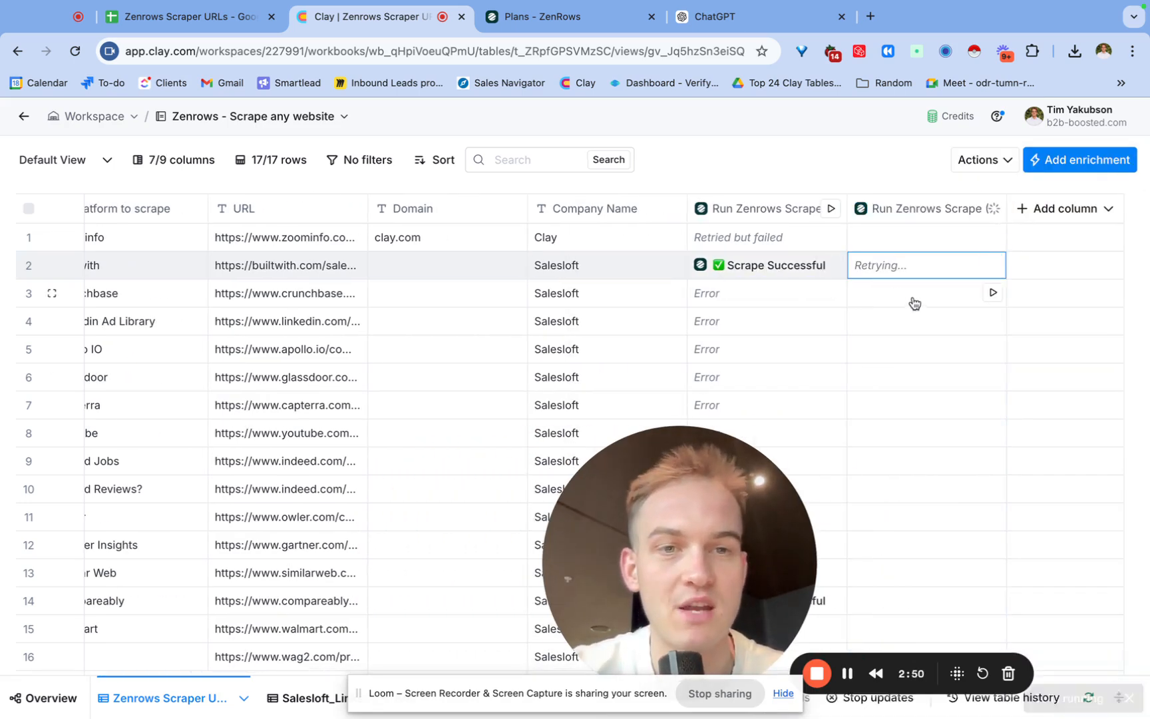
click(848, 674)
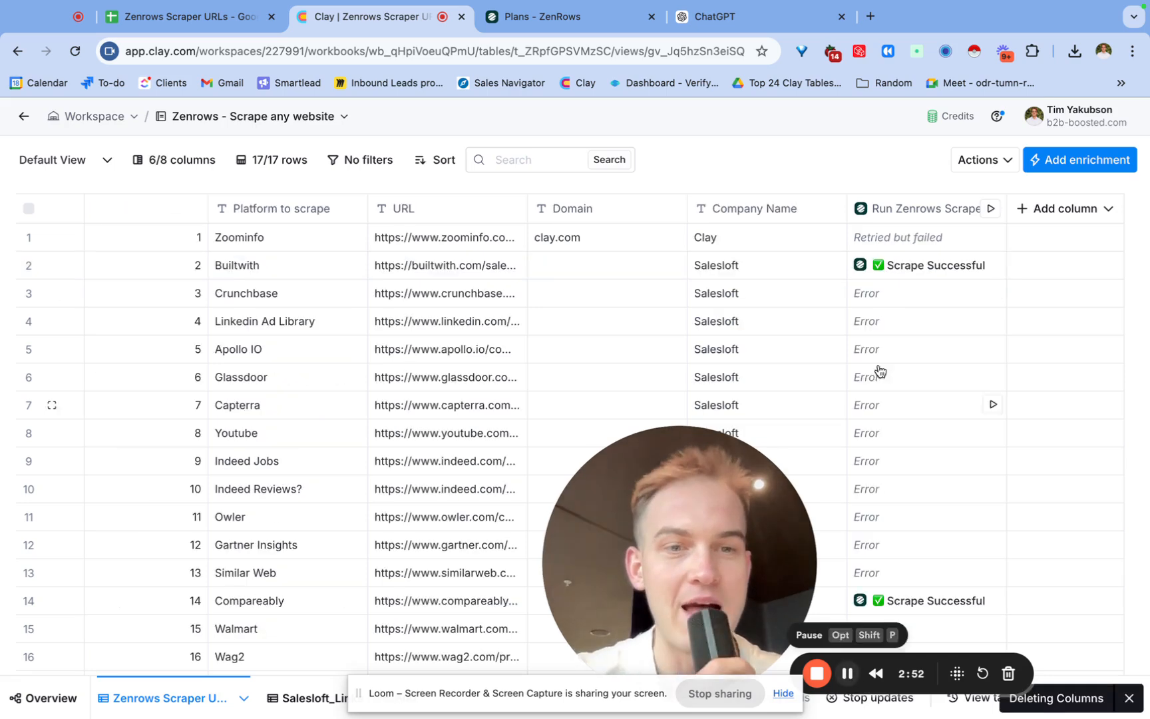
Inspect the Builtwith row's scrape result, expanding its Emails, Links and first link entry.
click(916, 266)
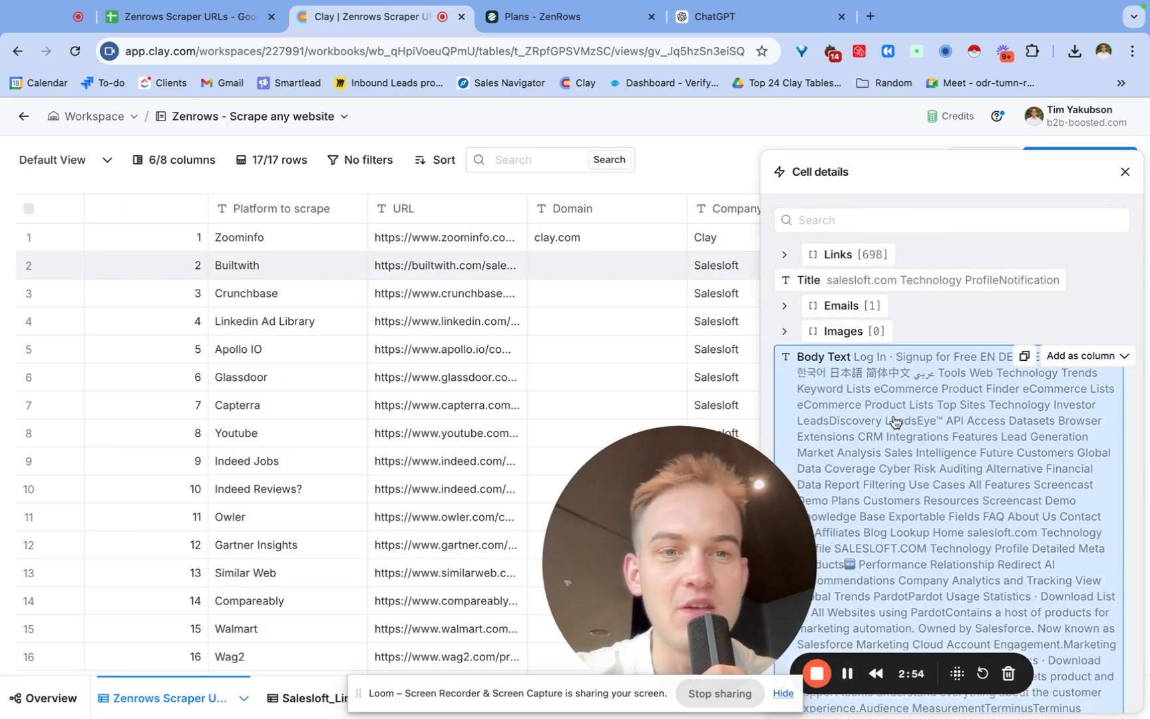
scroll(945, 333, down, 2)
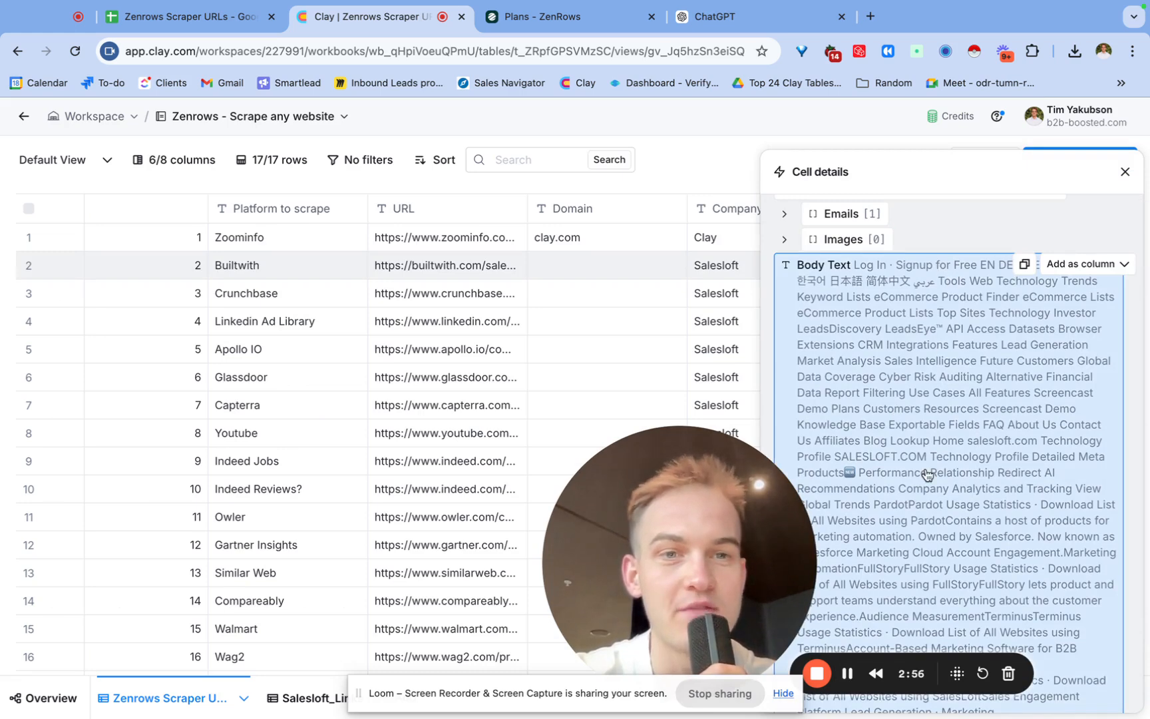
scroll(927, 474, up, 3)
click(846, 306)
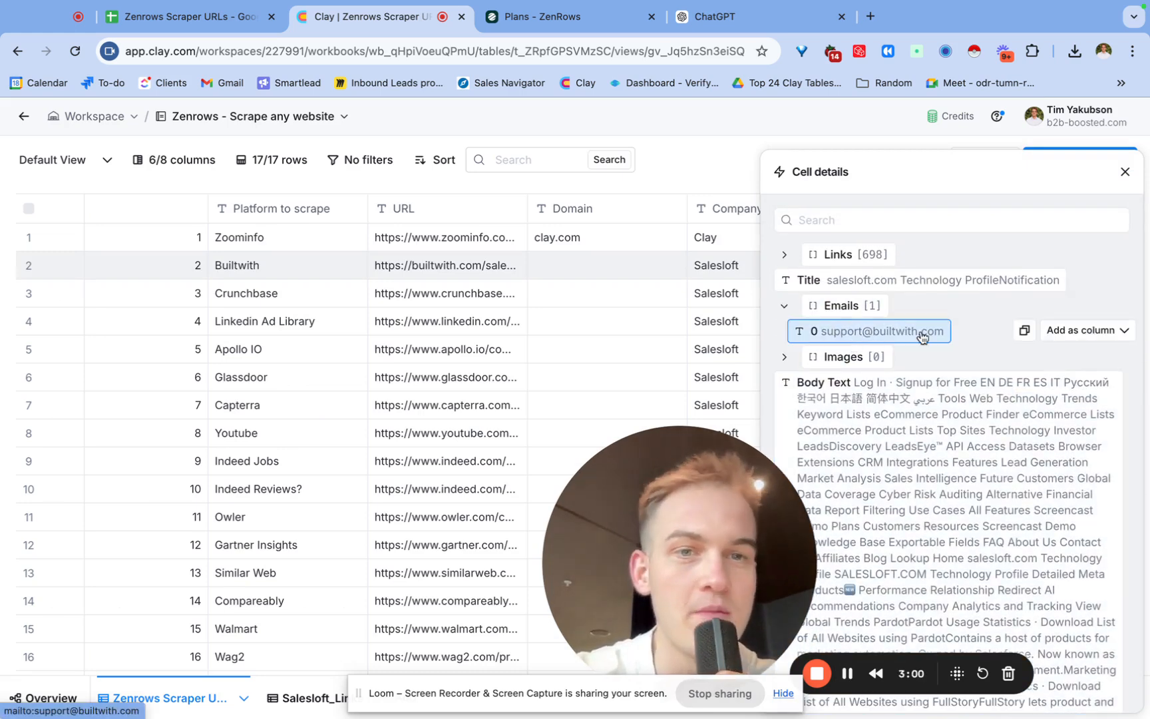
click(859, 254)
click(851, 280)
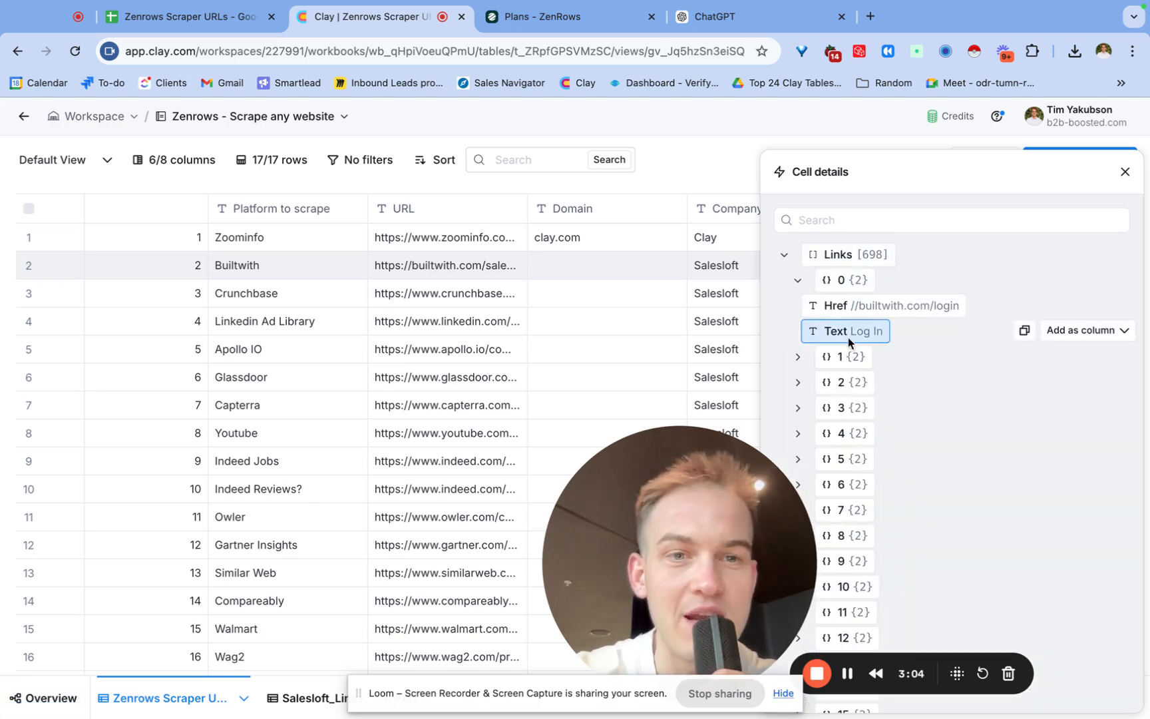
Browse through the Links entries of the Builtwith row's scrape result.
click(840, 356)
scroll(840, 357, down, 2)
click(840, 354)
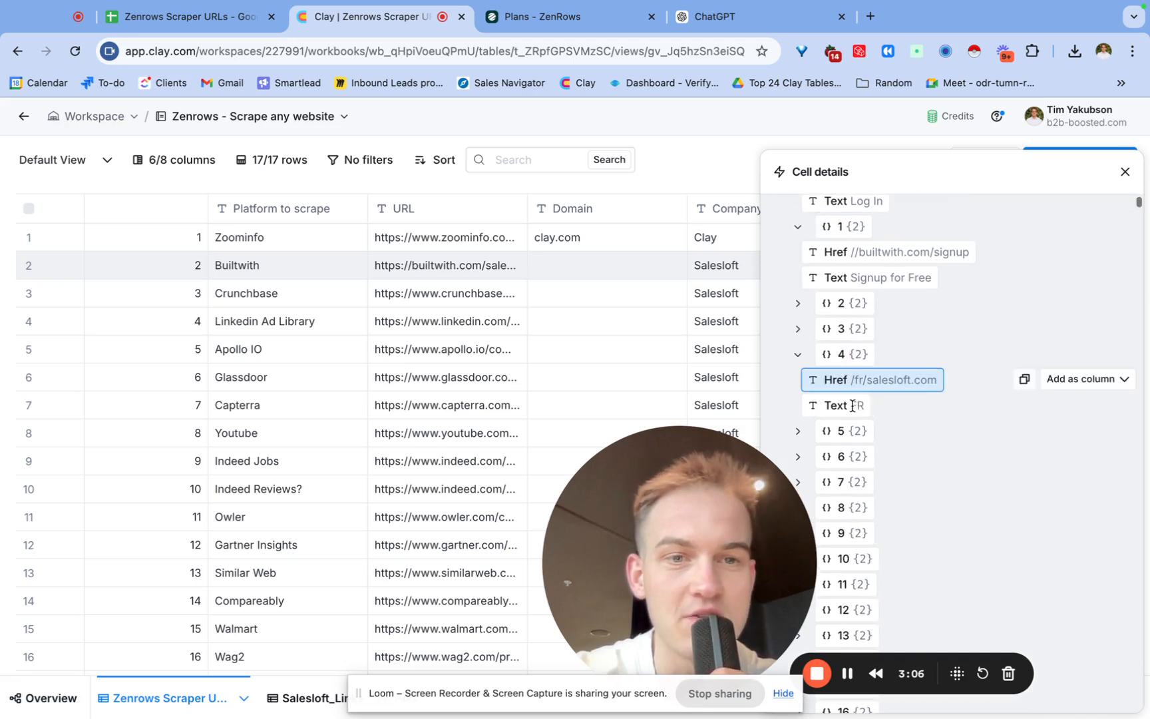
click(842, 430)
scroll(851, 426, down, 1)
scroll(851, 426, down, 3)
click(852, 426)
scroll(853, 427, down, 2)
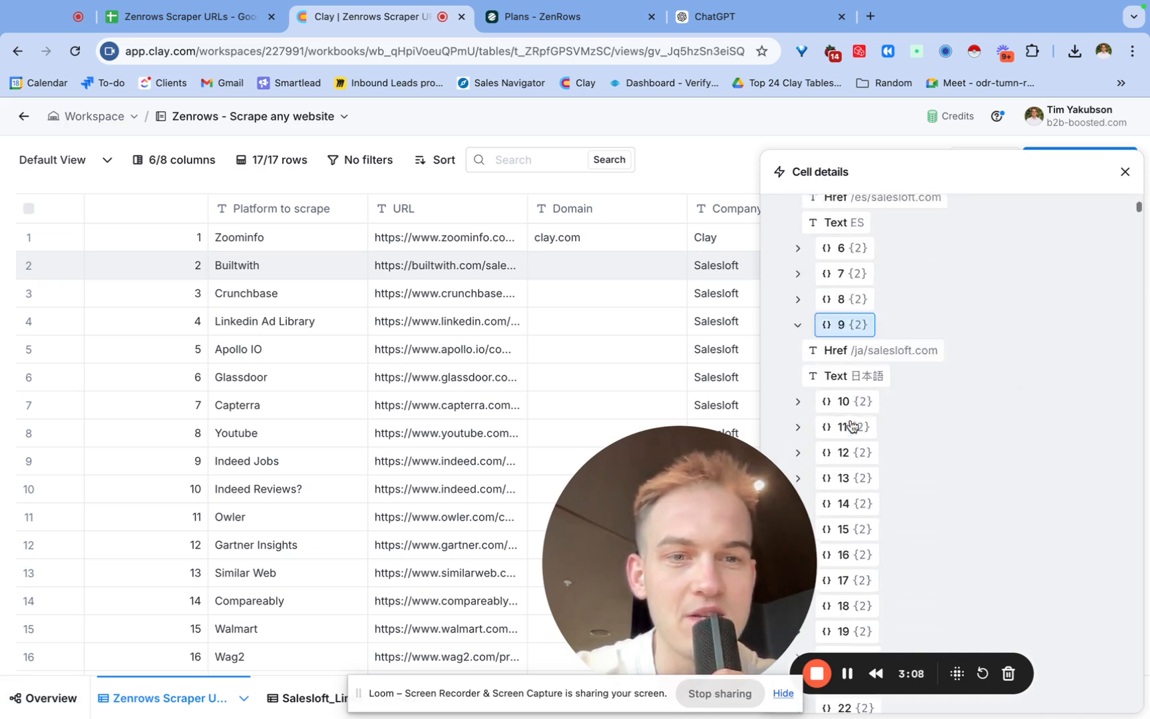
scroll(852, 426, down, 20)
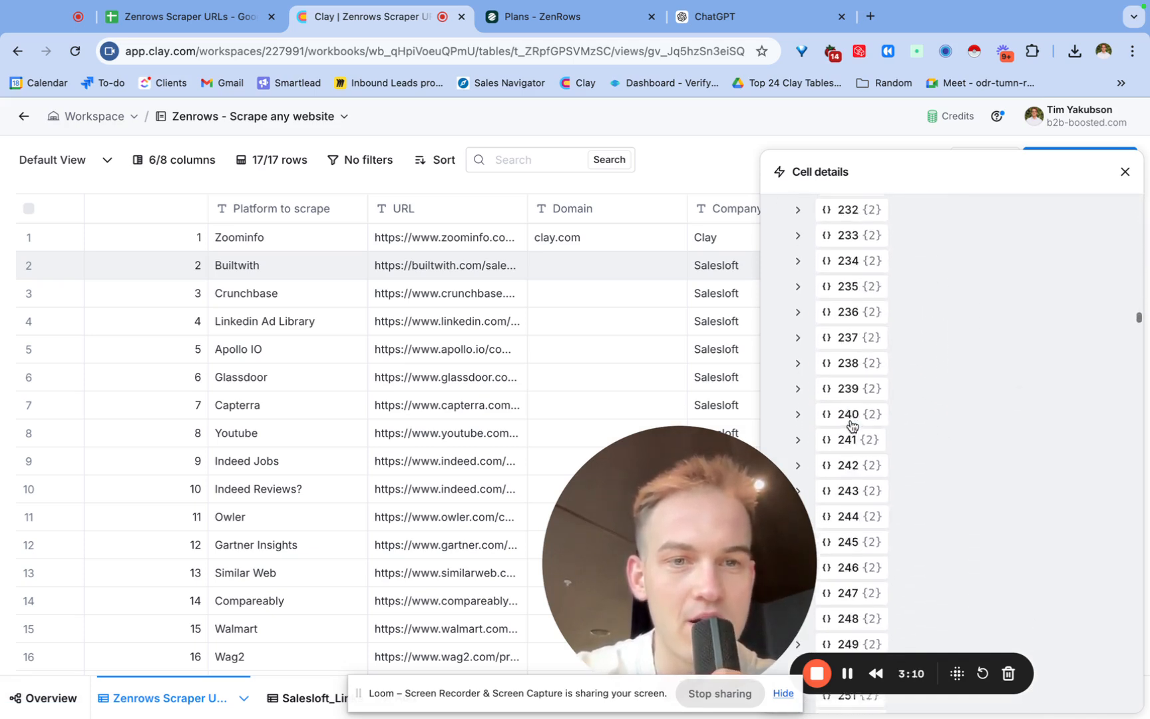
scroll(852, 427, down, 3)
drag(1137, 323, 1138, 546)
scroll(992, 403, up, 5)
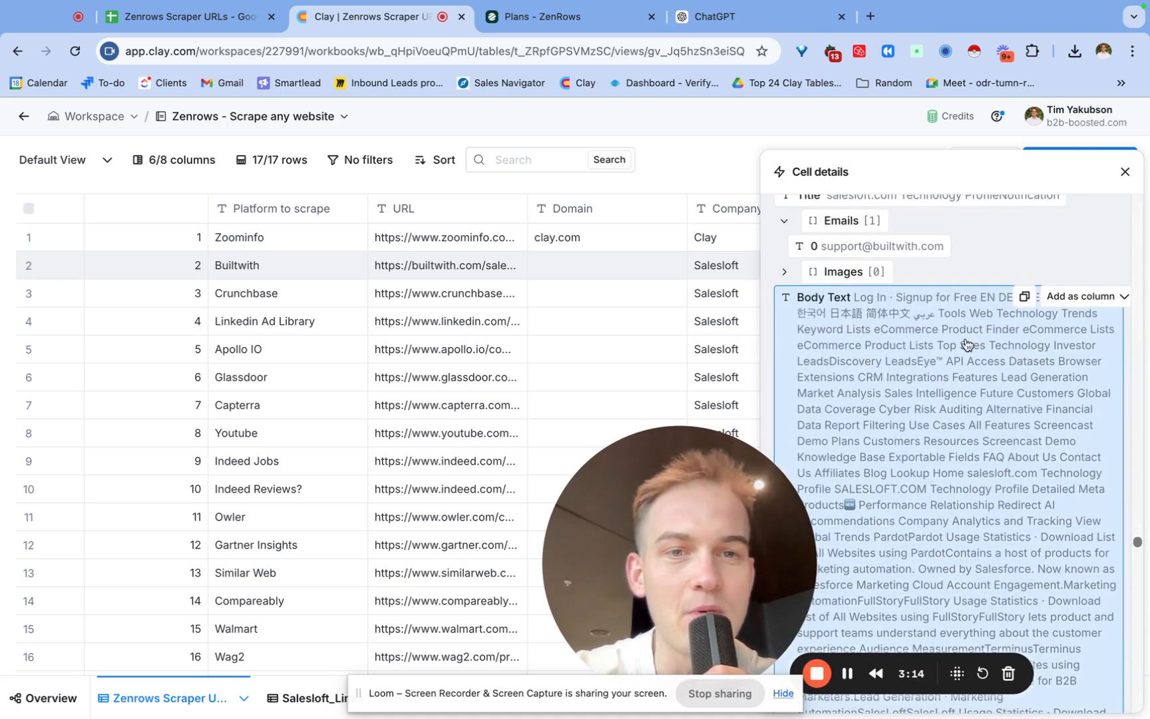
Add the scrape result's Body Text as a new column named Body Text.
click(1084, 296)
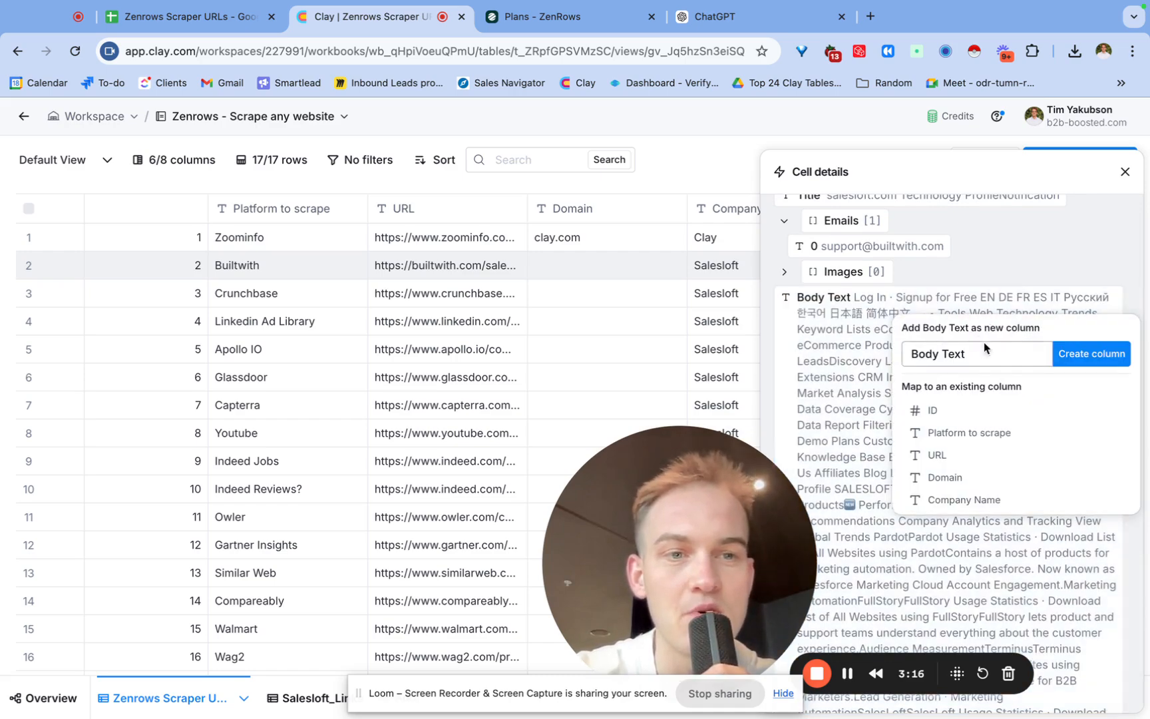
click(1074, 364)
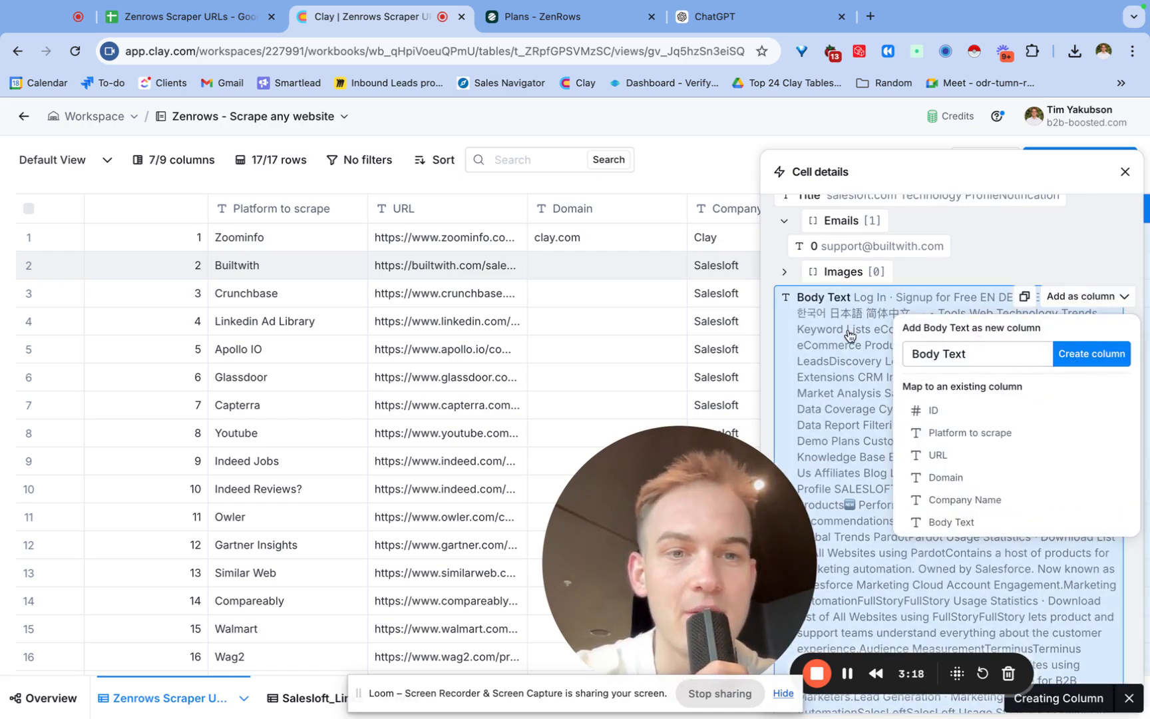
Examine the Body Text, Social Links, Facebook, LinkedIn and Extracted Keywords entries, then close the cell details.
scroll(849, 335, down, 10)
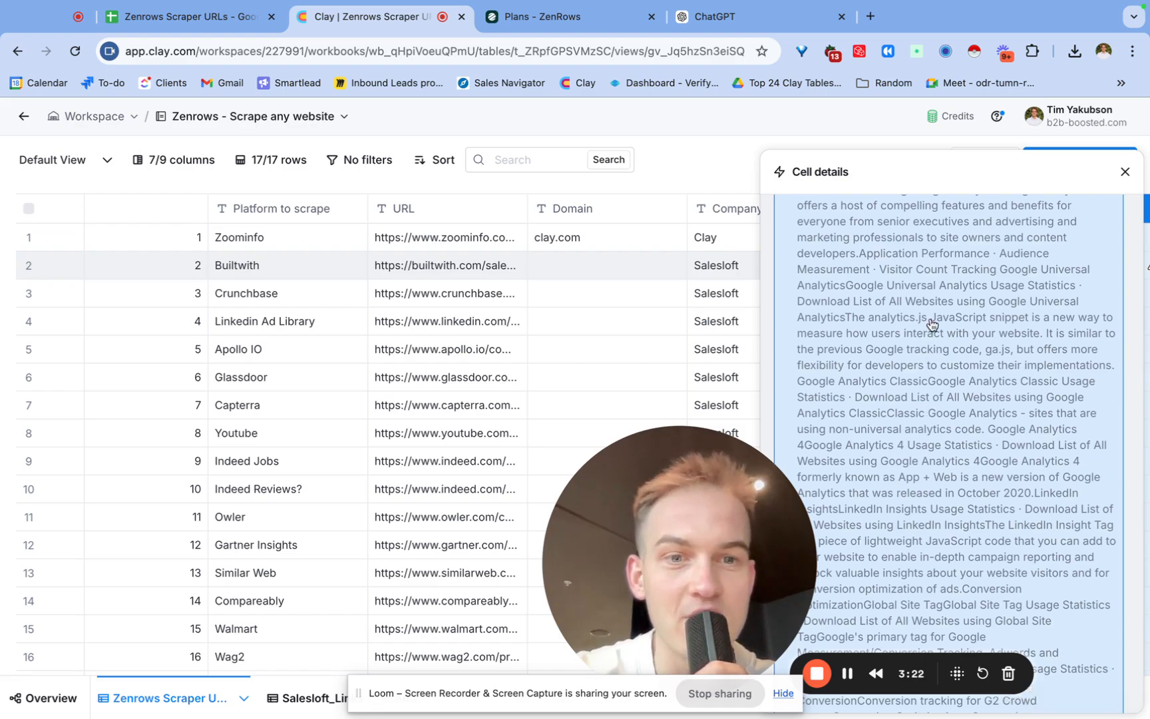
scroll(919, 441, down, 10)
scroll(919, 441, down, 15)
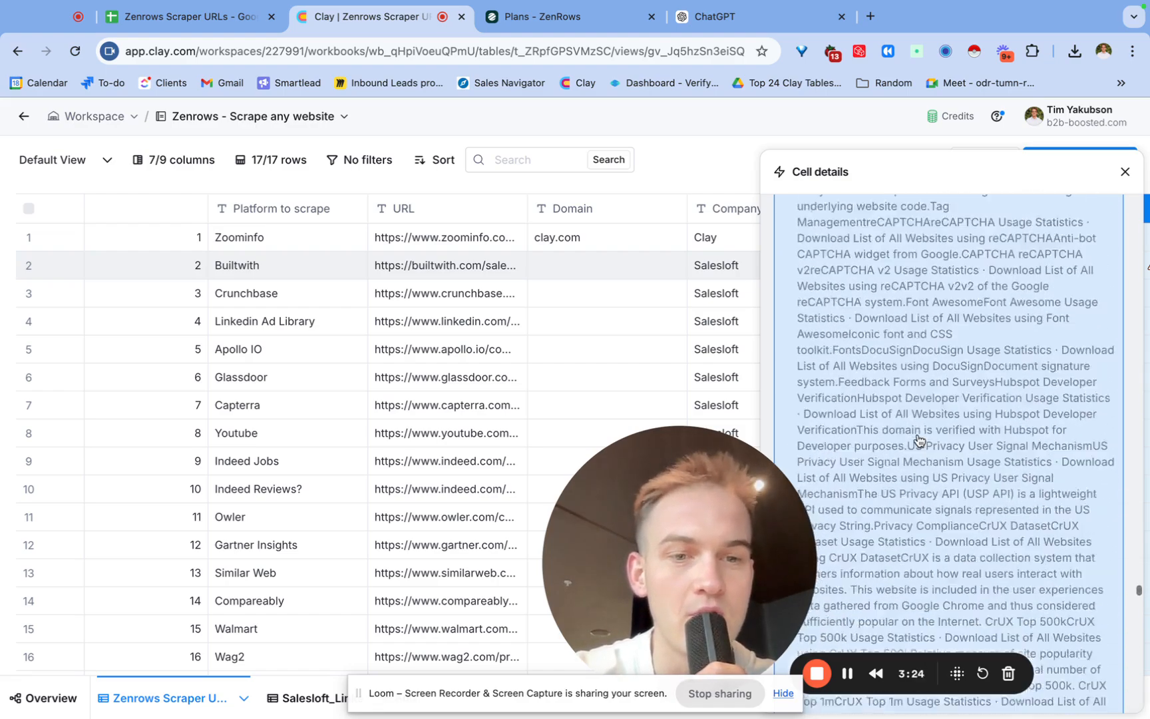
scroll(919, 439, down, 15)
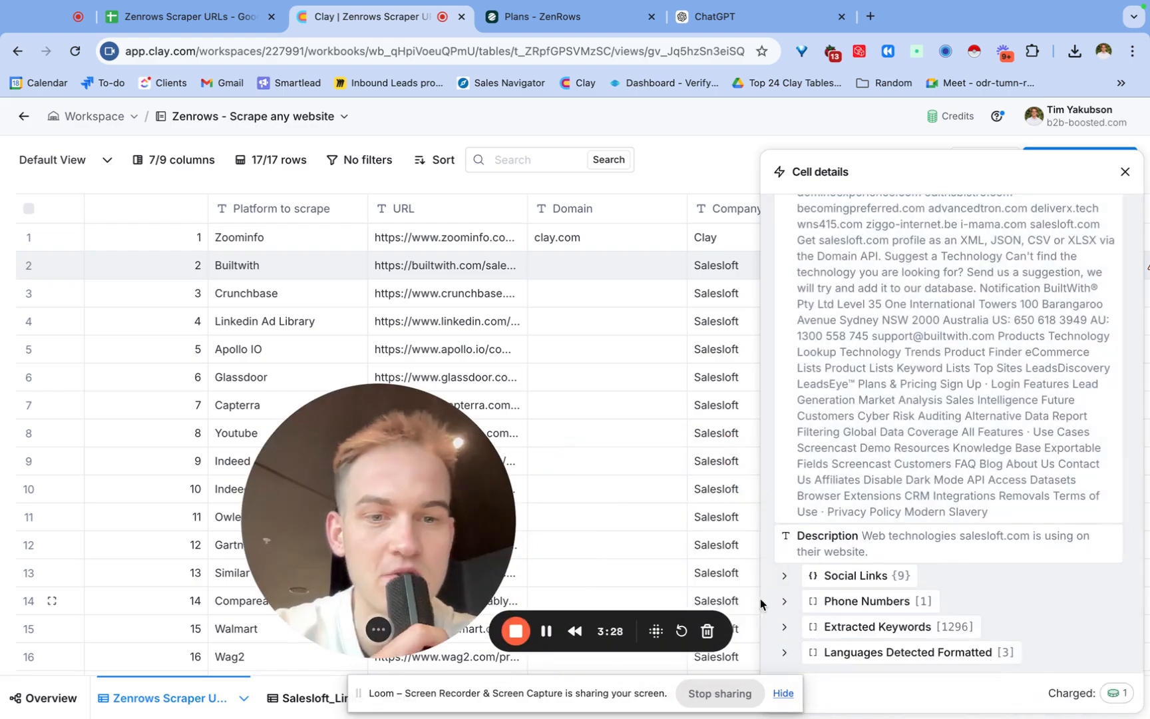
click(874, 587)
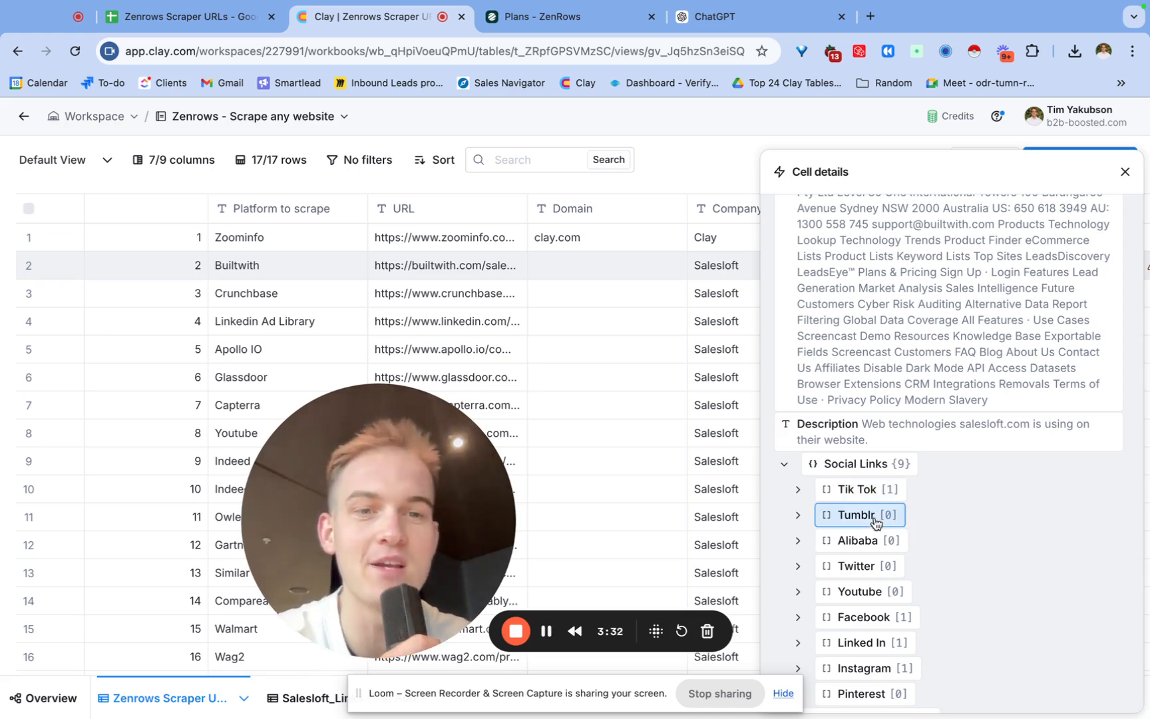
click(882, 631)
scroll(879, 632, down, 5)
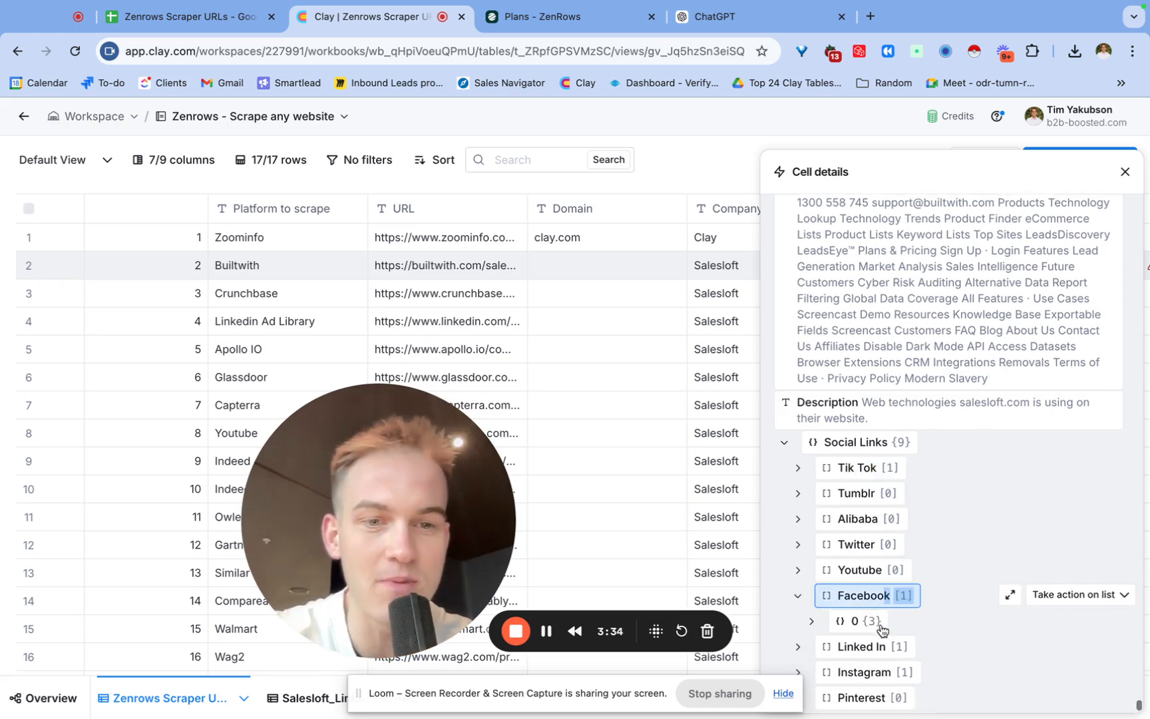
click(865, 639)
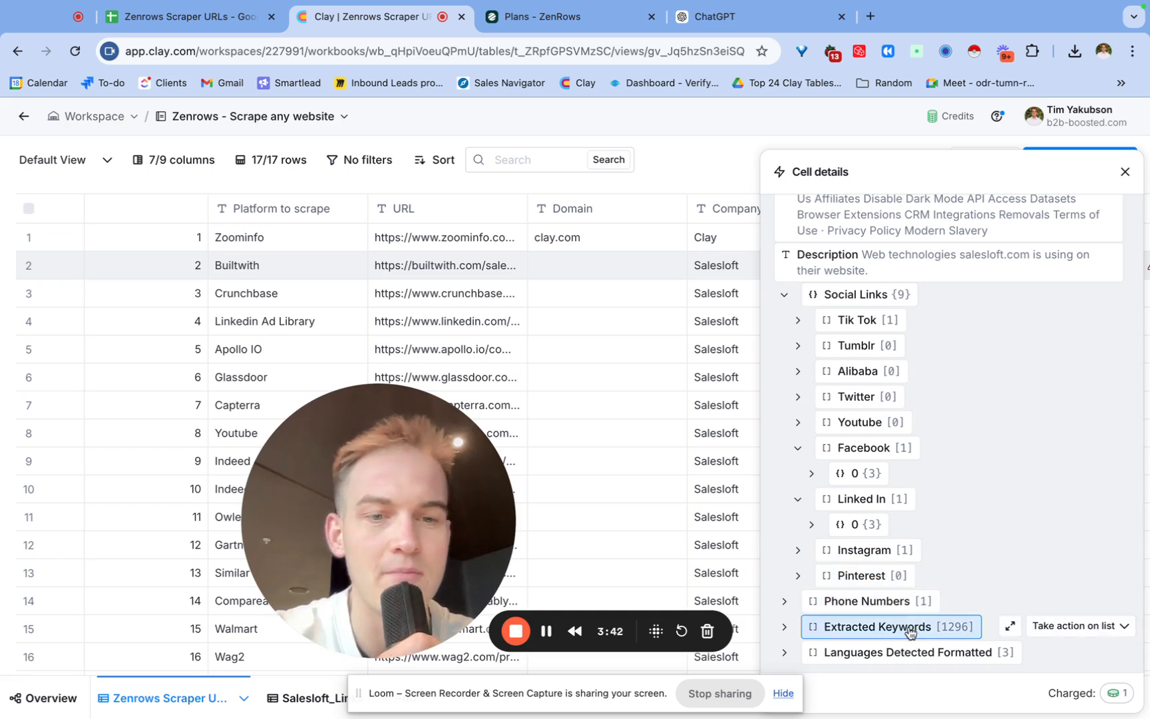
click(1069, 629)
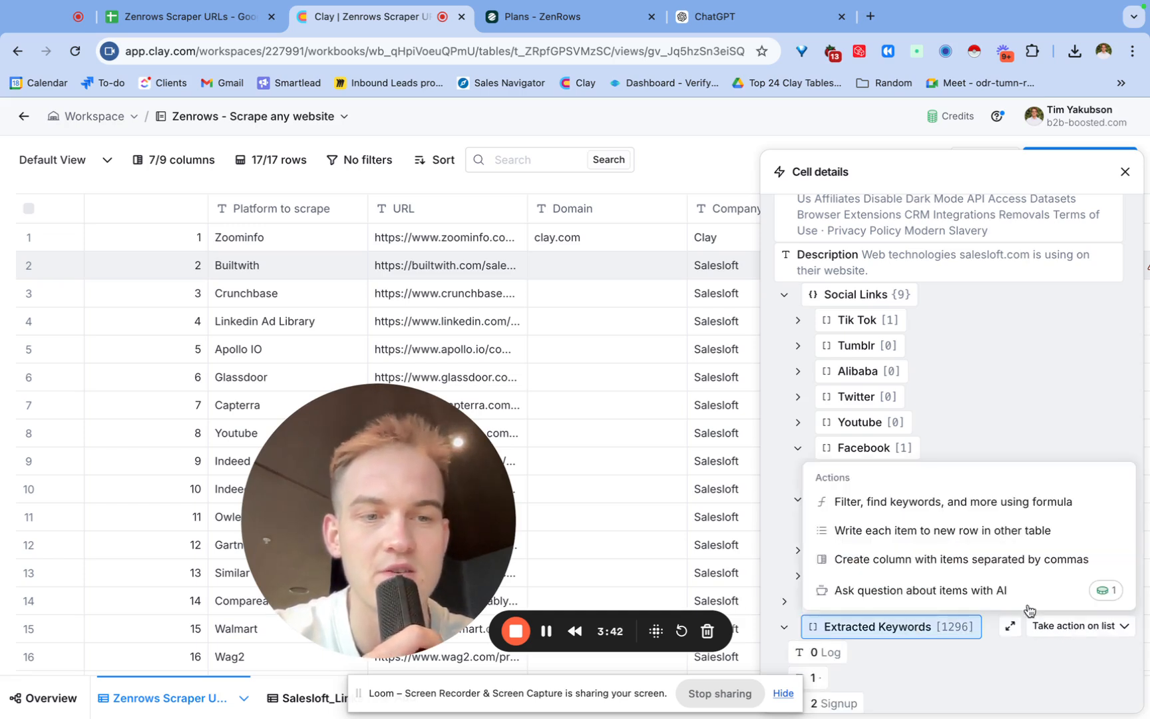
click(1124, 173)
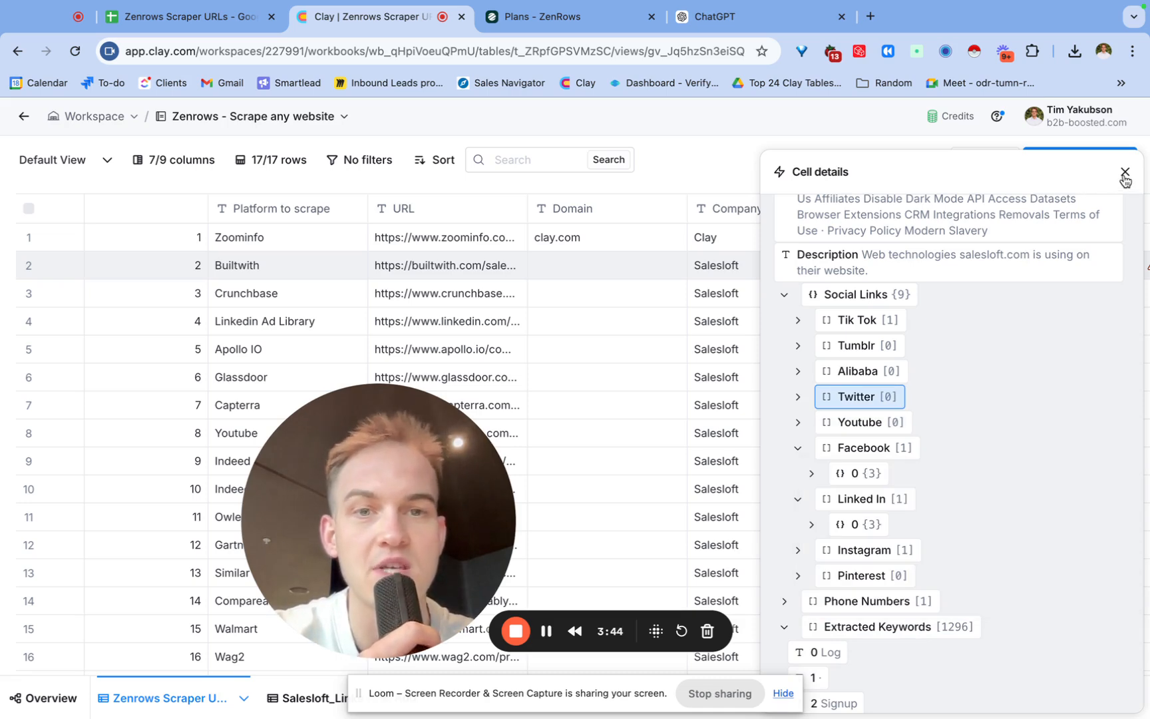
click(1125, 172)
Add a ChatGPT: Generate text enrichment using the content creation, manipulation and categorization use case.
scroll(903, 465, right, 3)
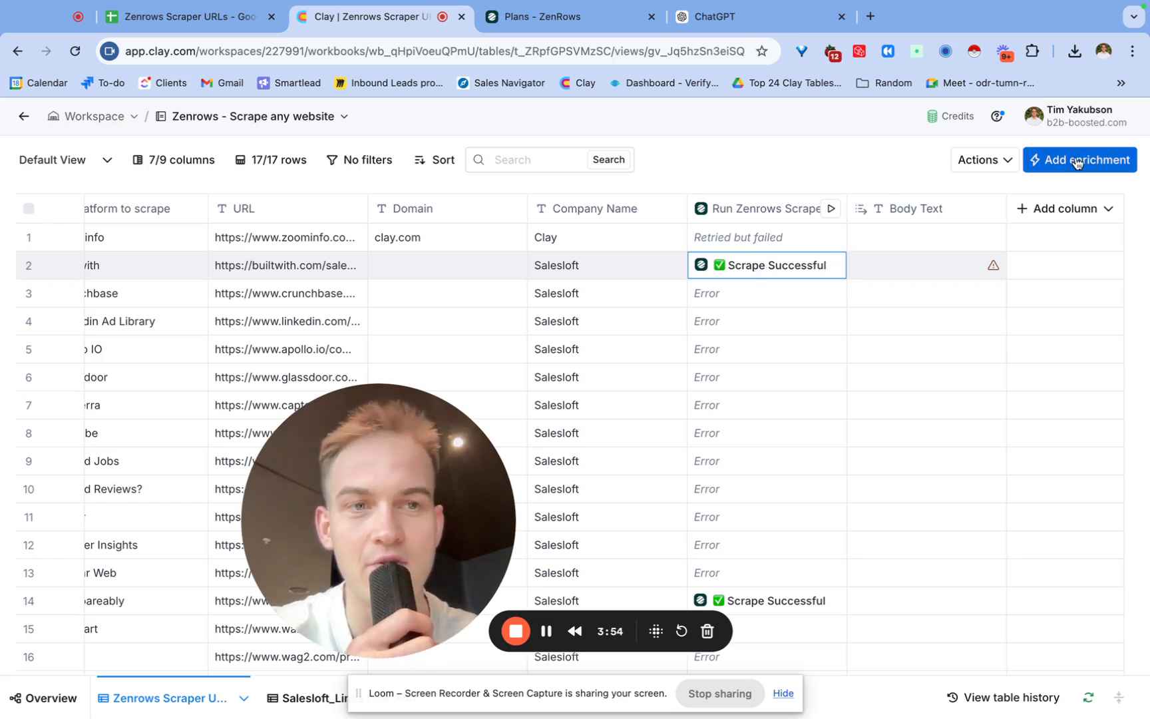
click(1083, 159)
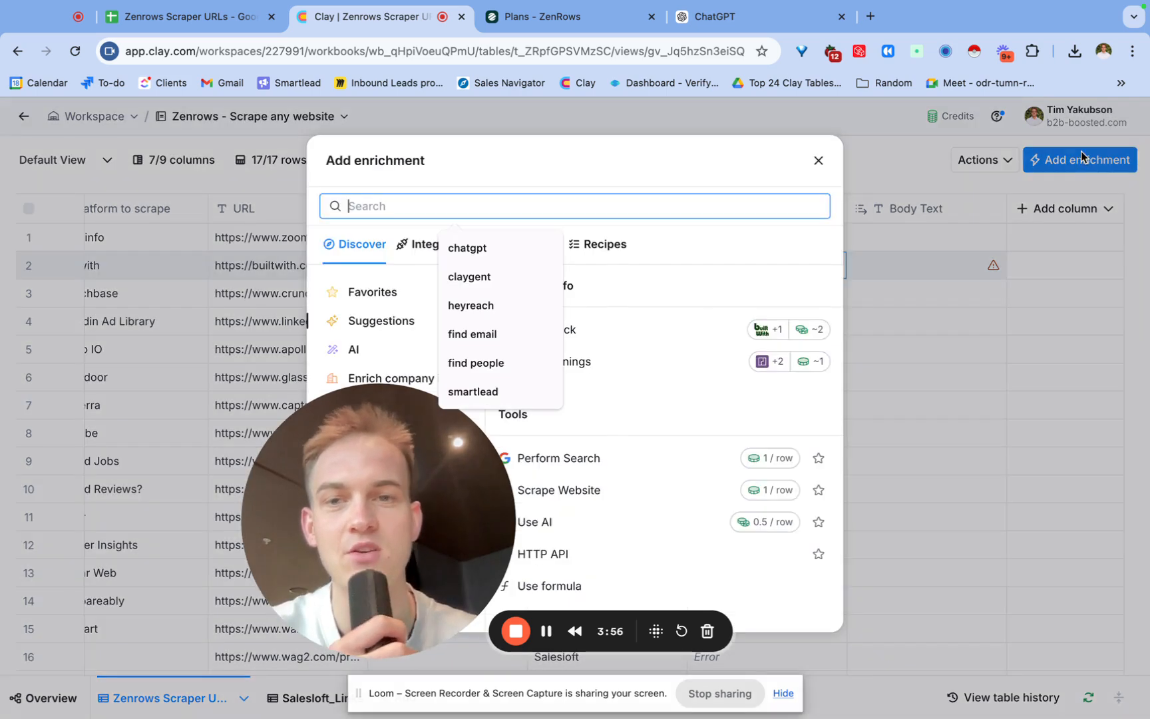
text(chatg)
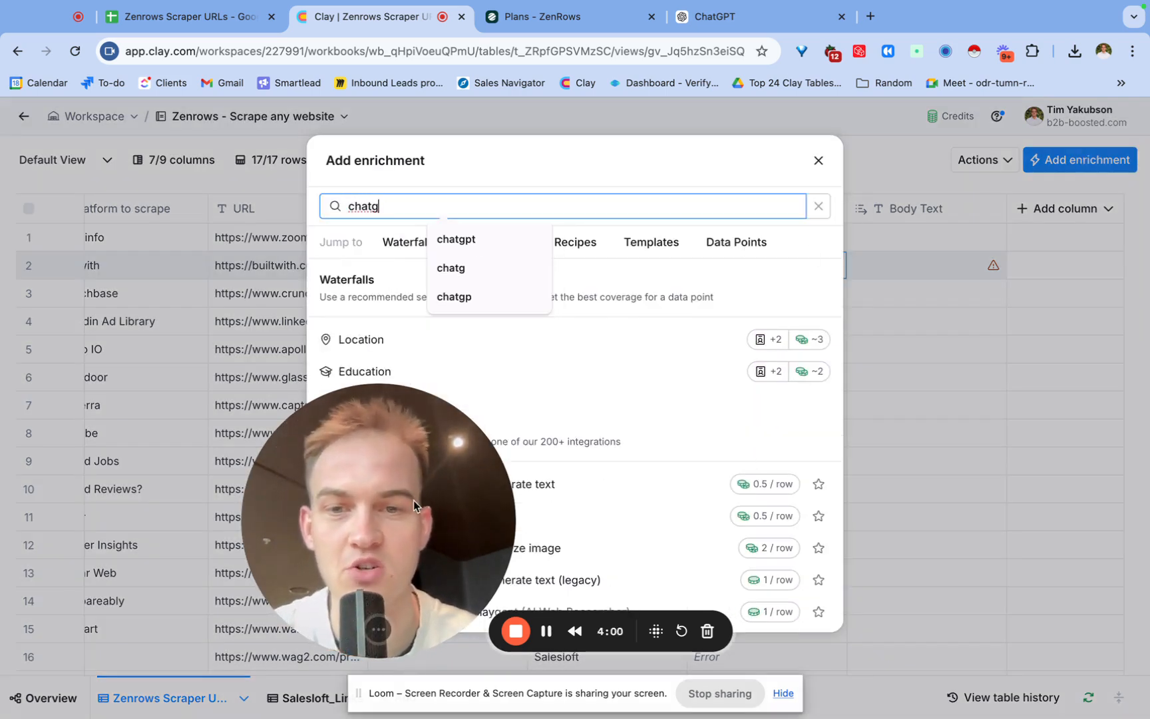
drag(414, 500, 160, 497)
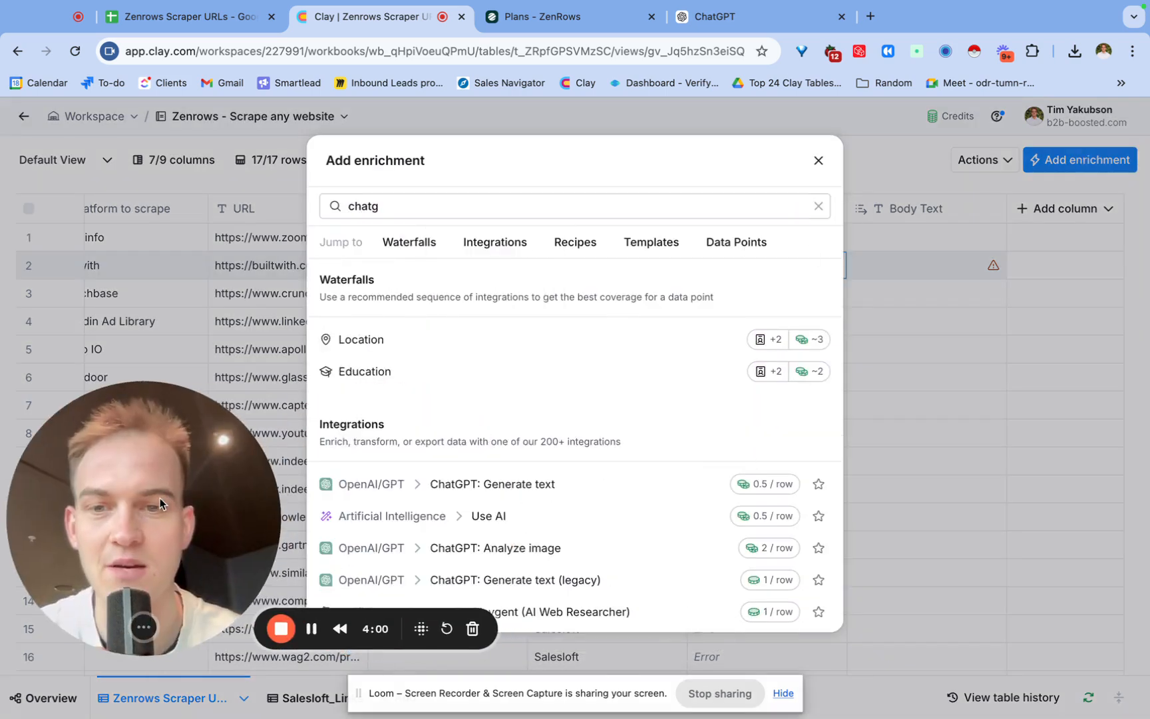
click(474, 490)
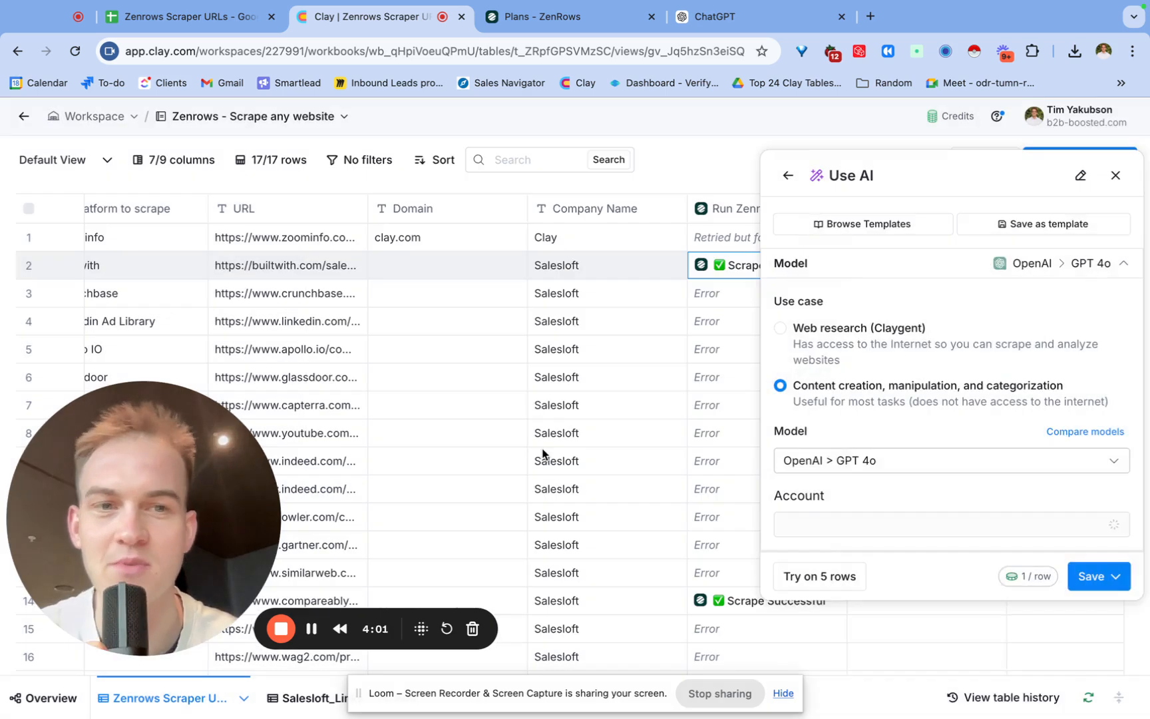
click(971, 267)
click(929, 395)
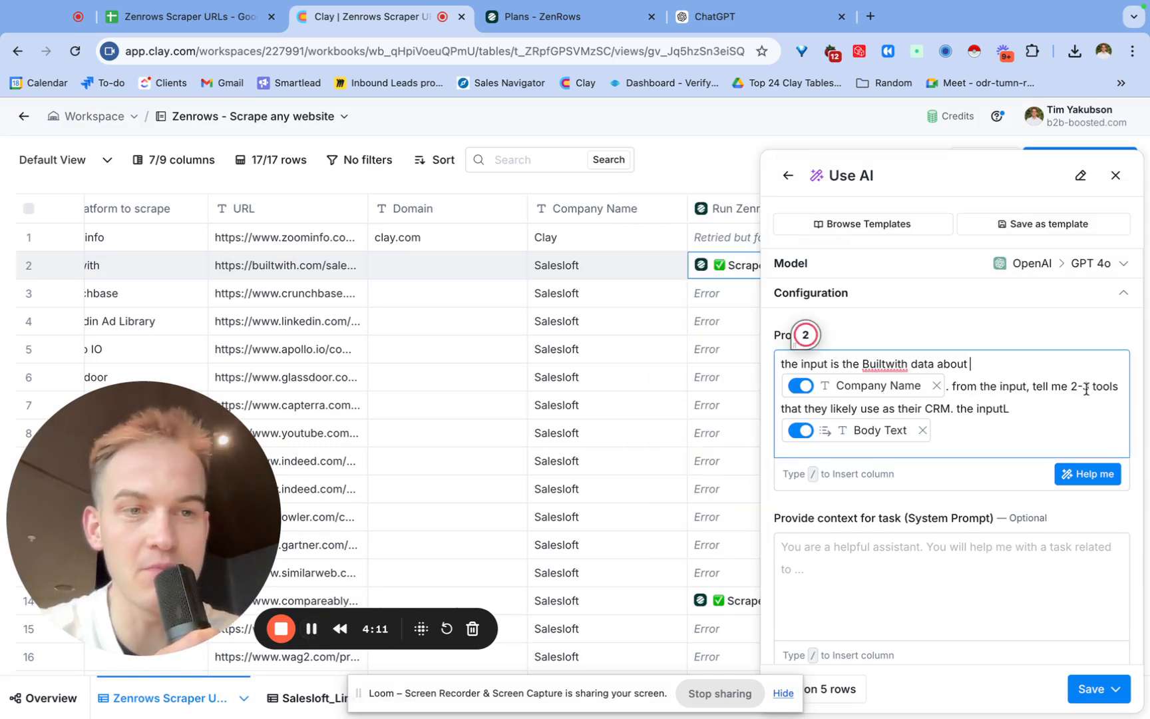
Finish the prompt asking for 2-3 likely CRM tools for Company Name from Body Text, and save without running.
click(1025, 411)
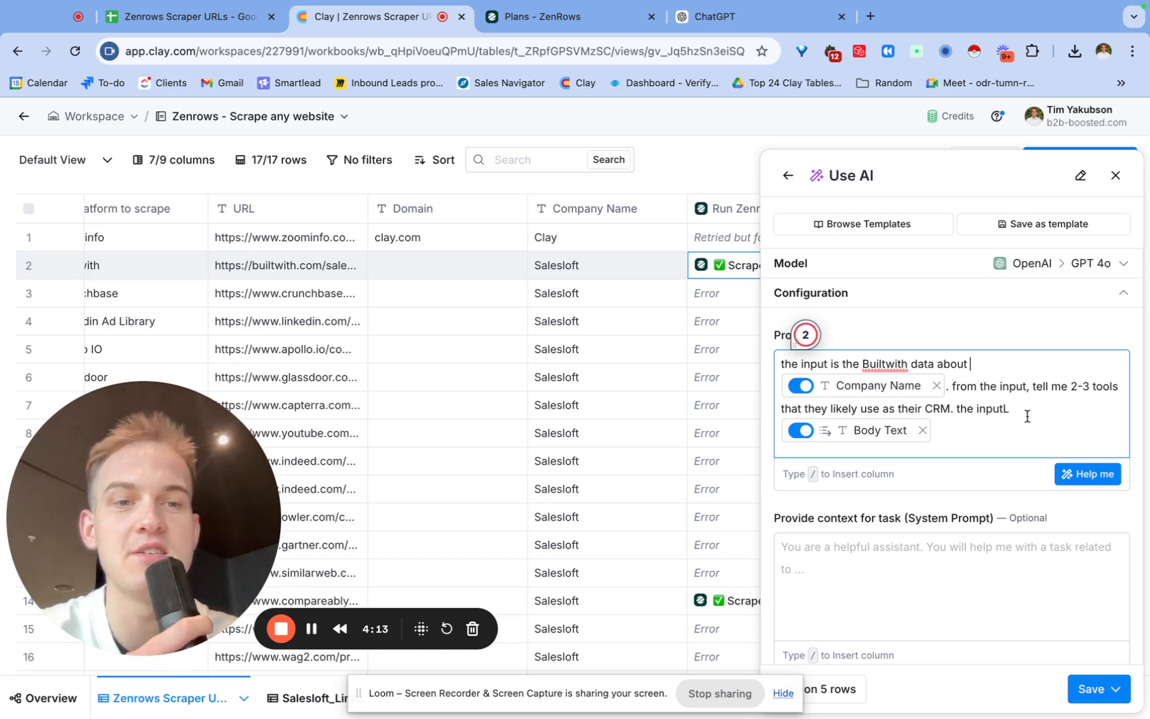
key(BackSpace)
key(BackSpace)
text(:)
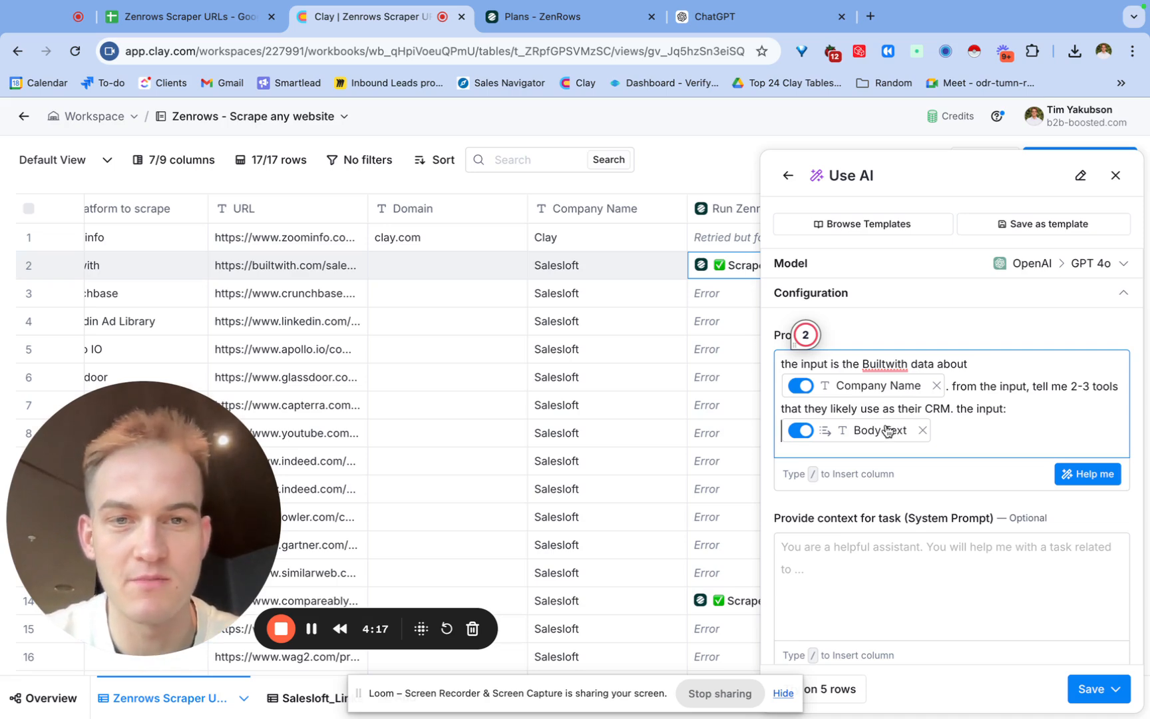
click(1097, 686)
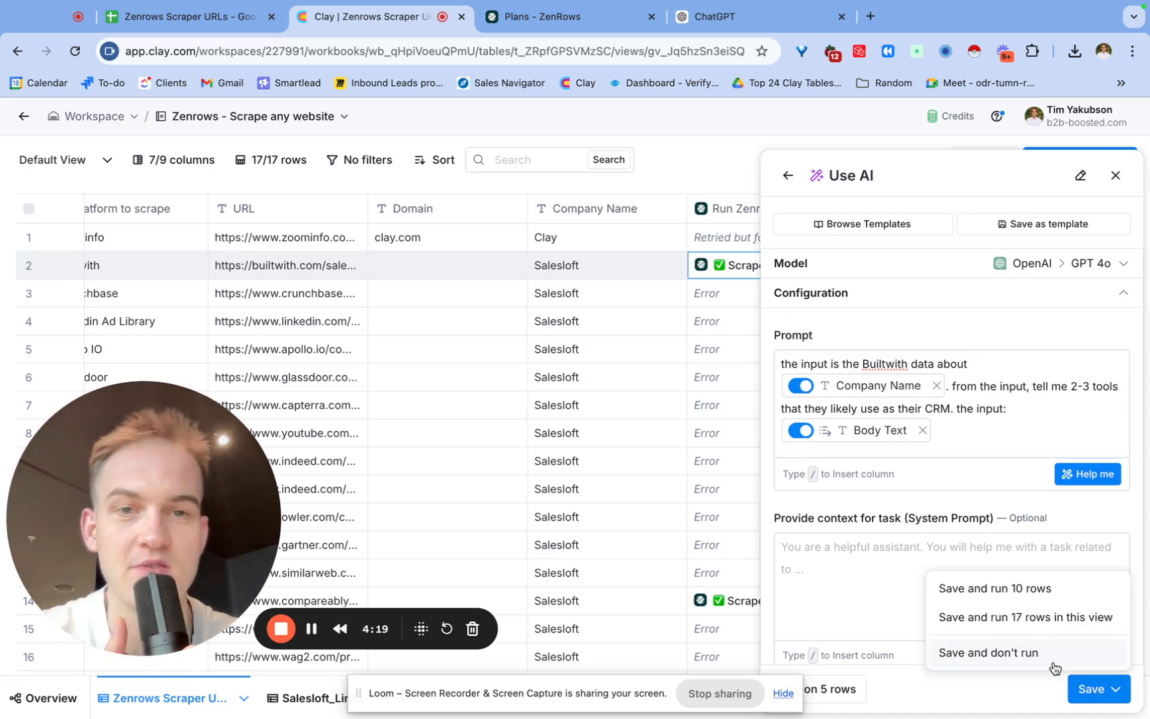
click(985, 652)
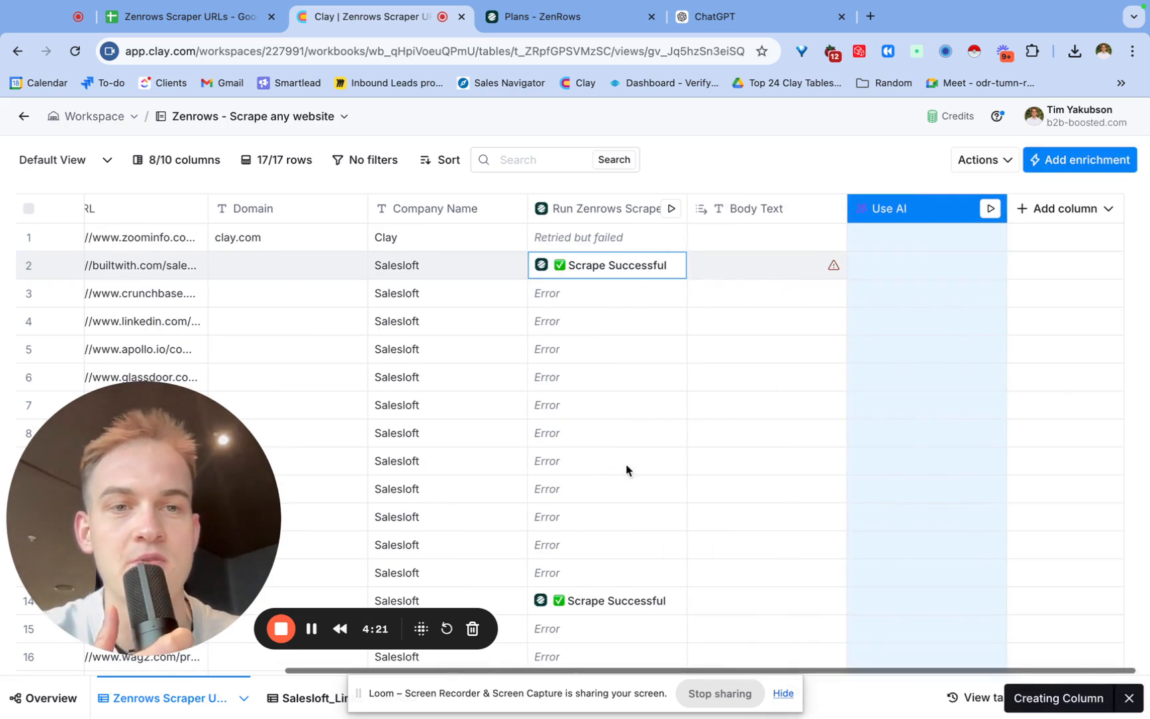
Run the new AI column for the Builtwith row.
click(993, 265)
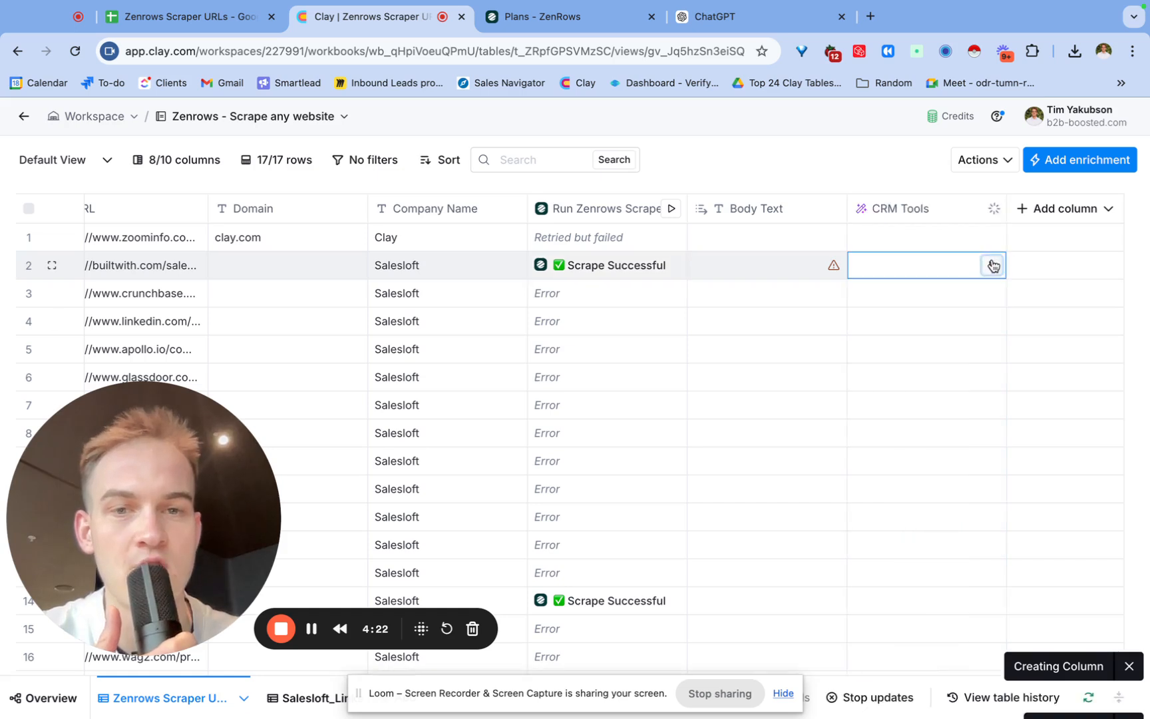
click(310, 631)
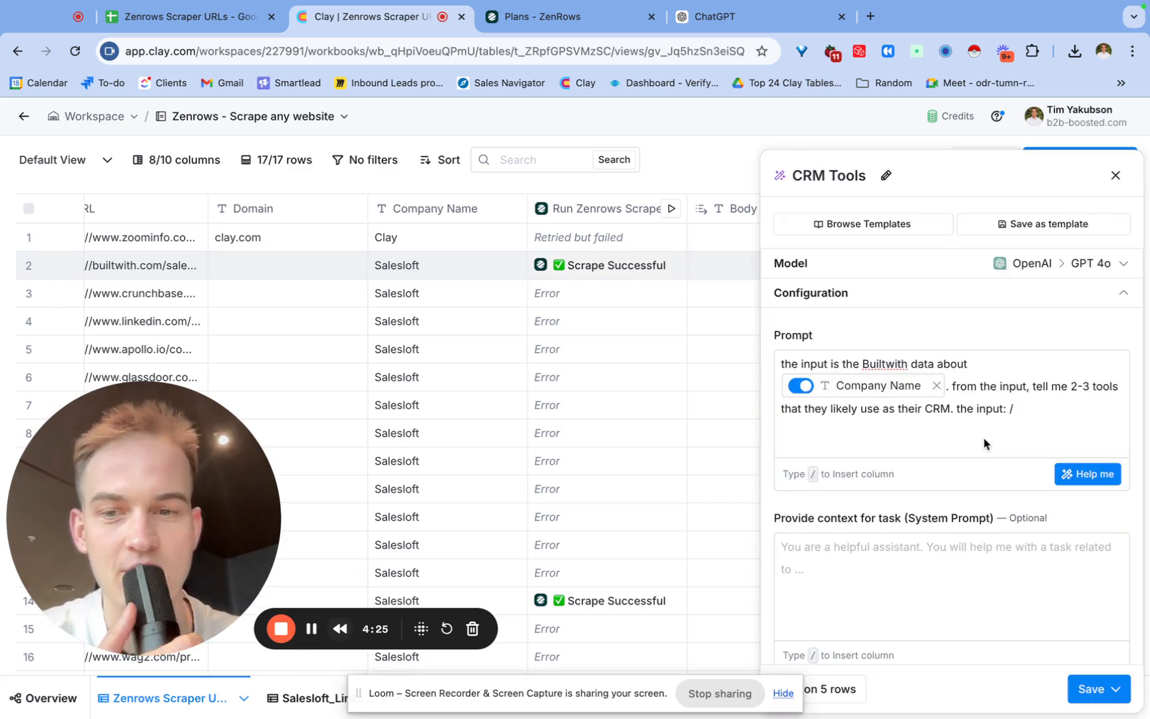
Replace the prompt's input with the Run Zenrows Scrape bodyText field and save the CRM Tools column without running.
click(1016, 406)
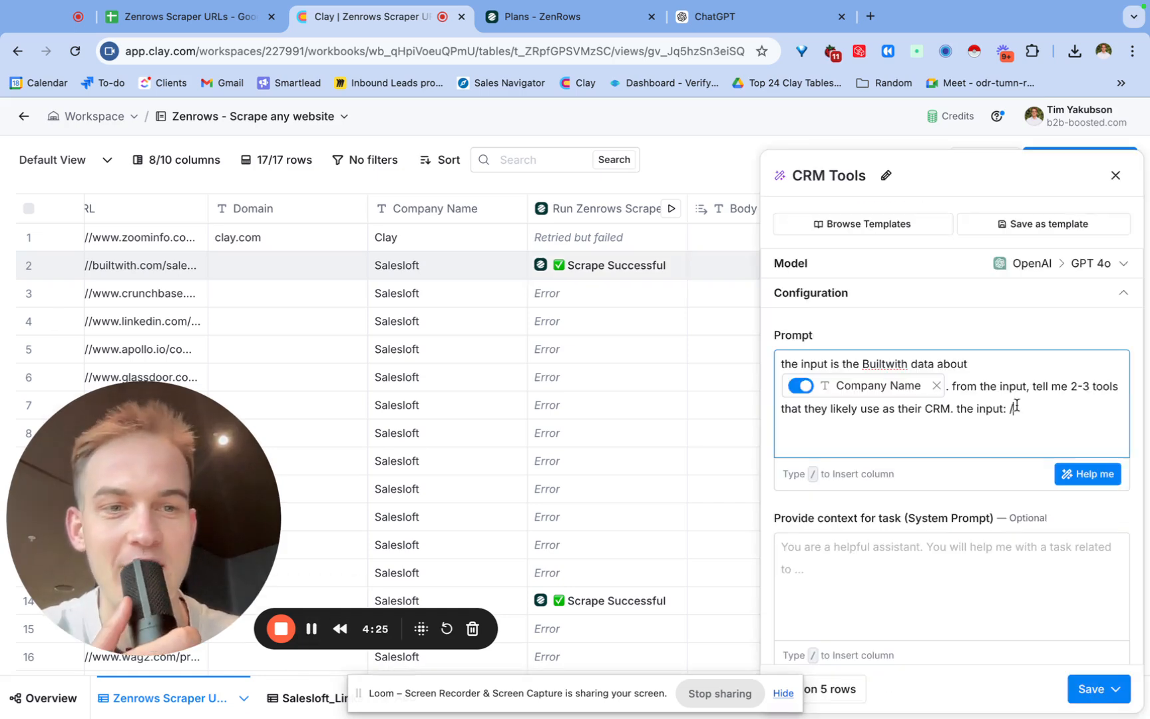
click(985, 606)
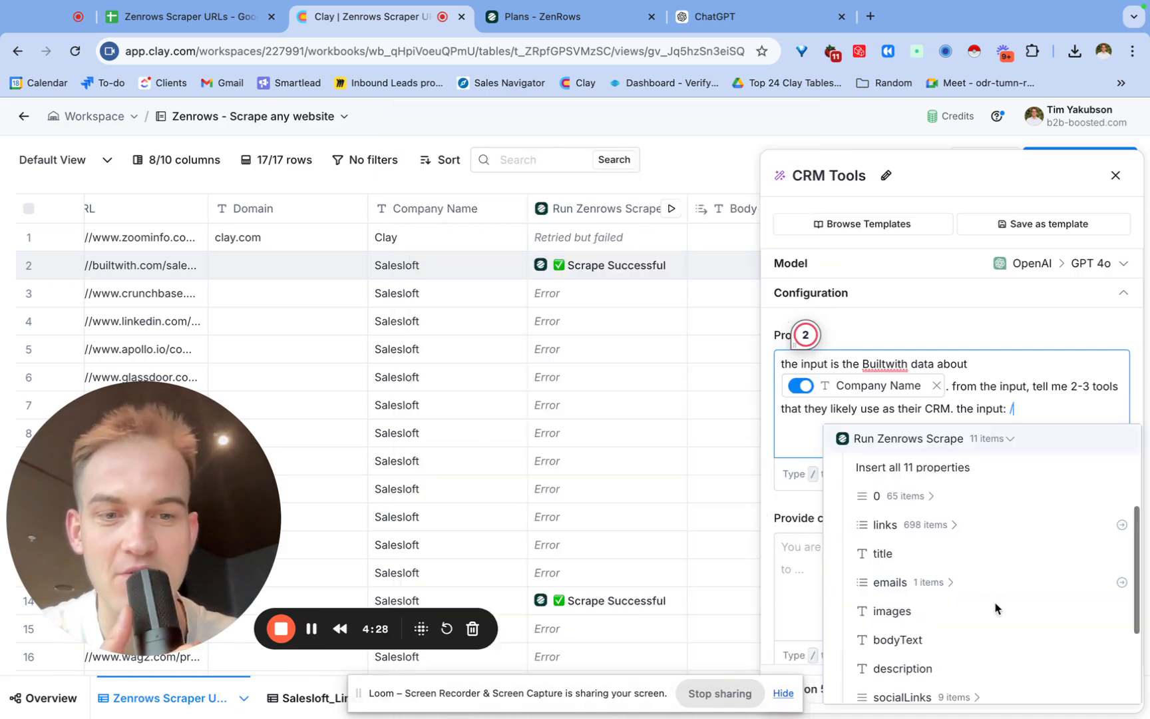
scroll(986, 539, down, 2)
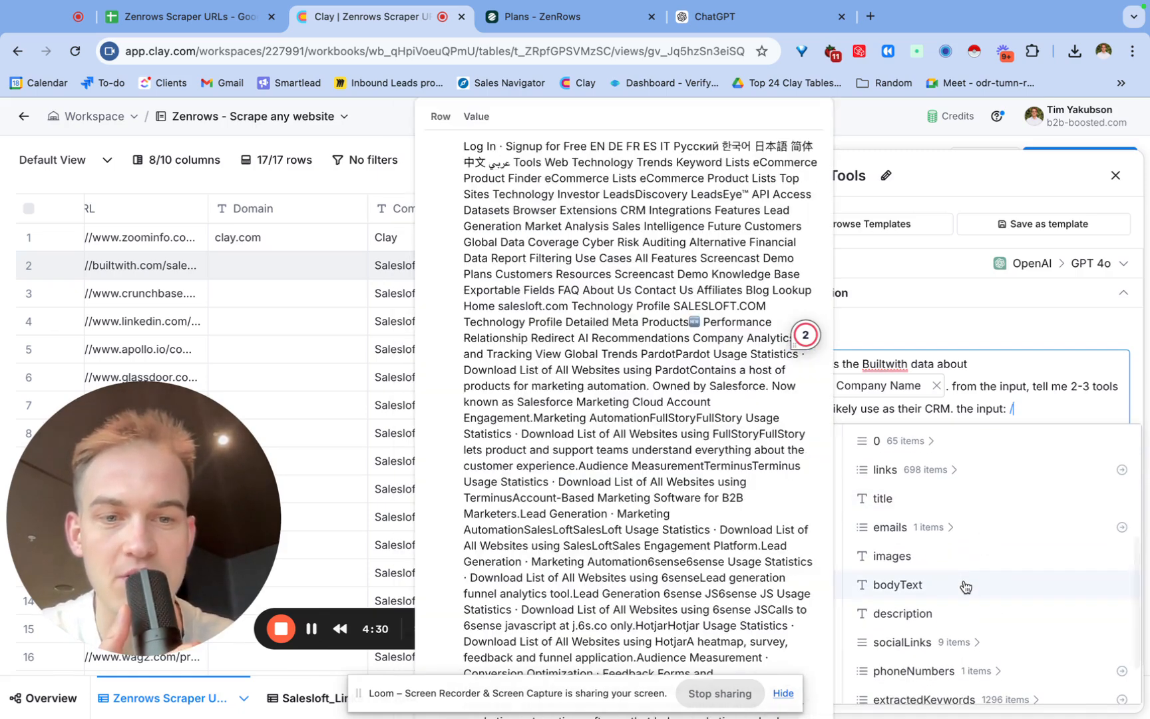
click(966, 584)
click(1098, 689)
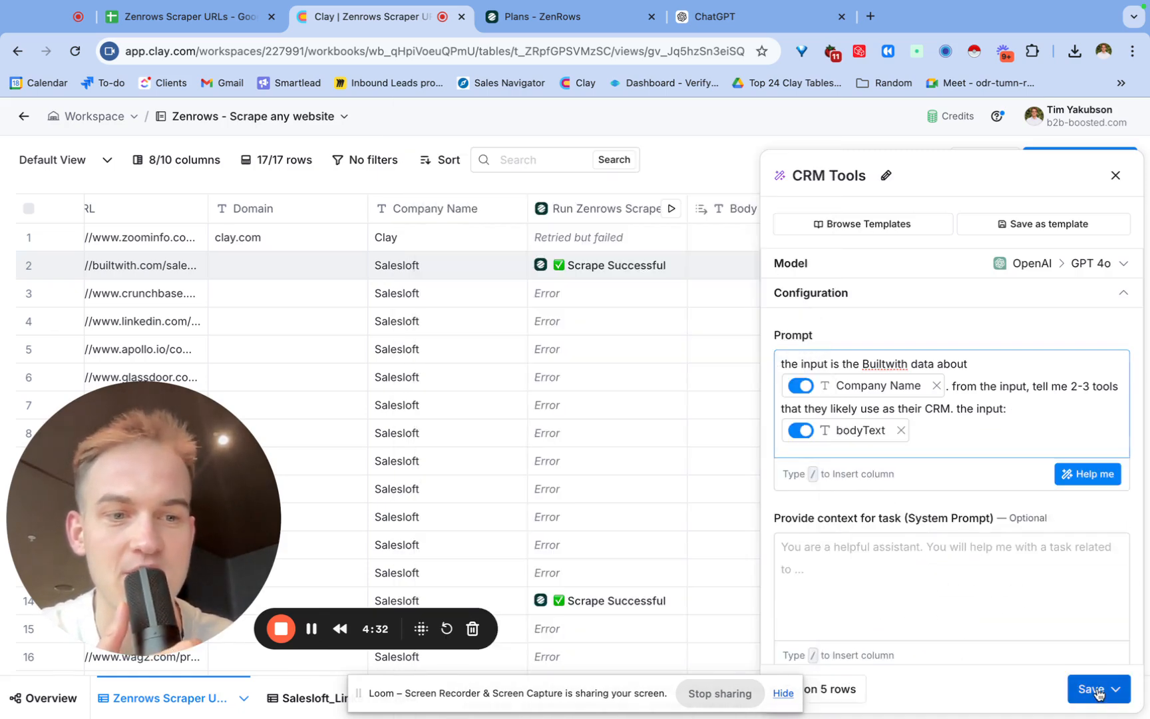
click(1067, 658)
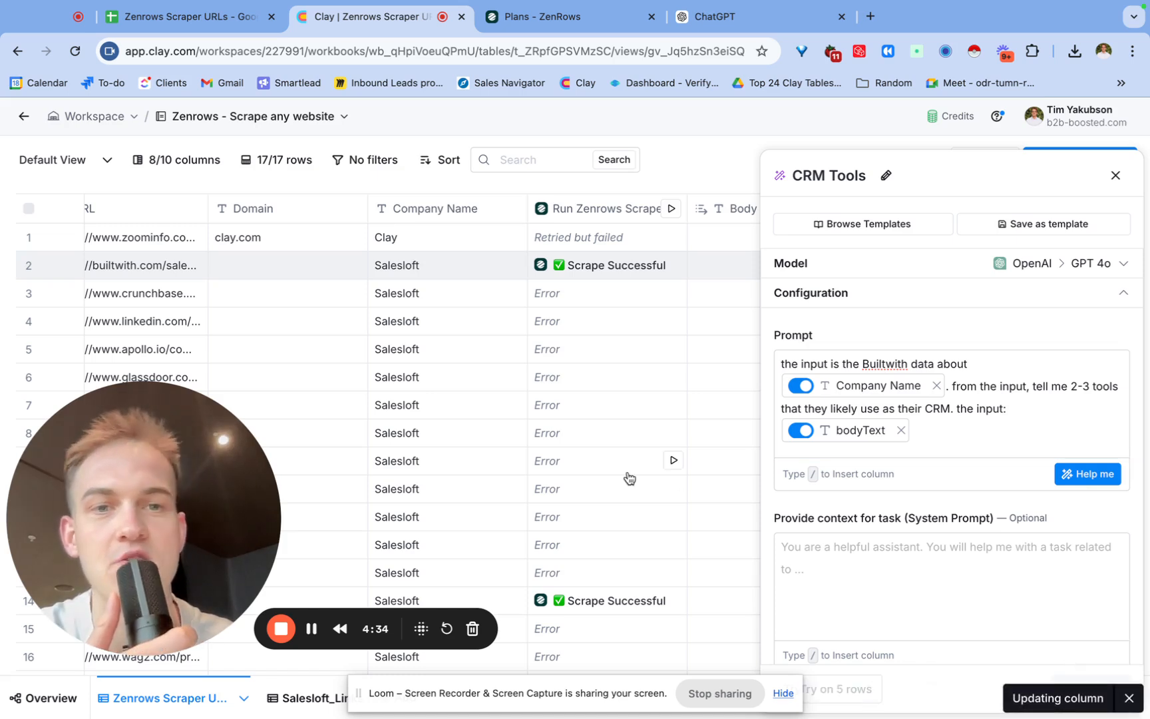
Run the CRM Tools column for the Builtwith row and review its response.
click(996, 266)
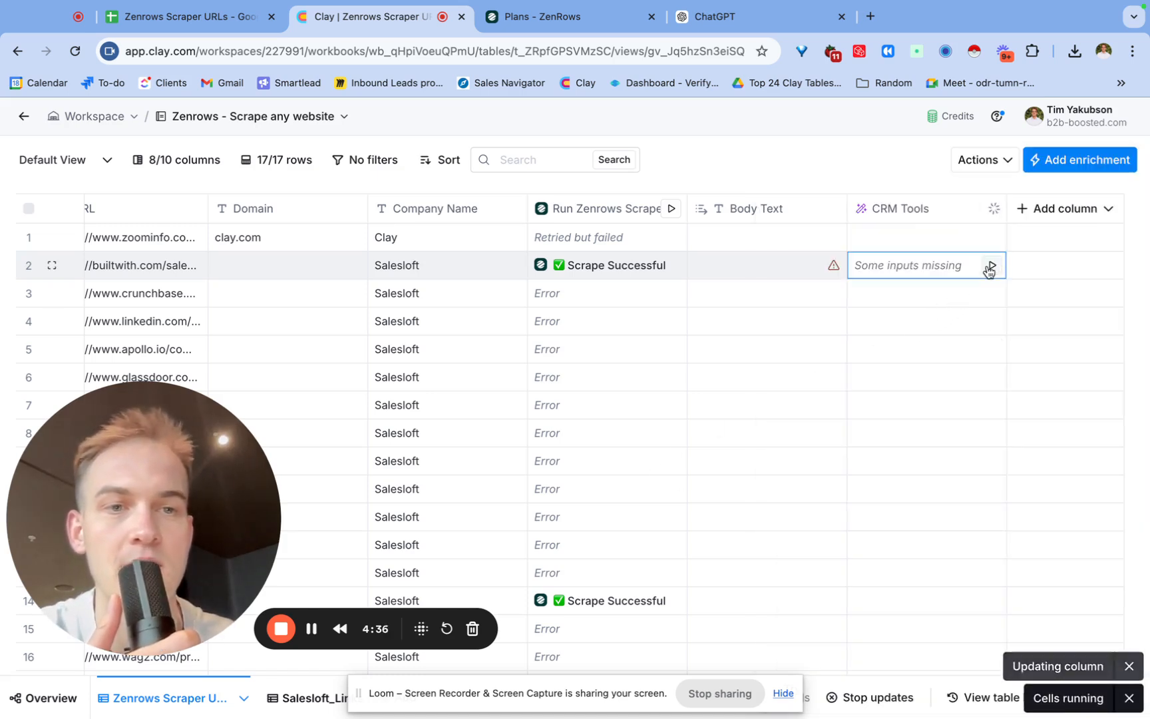
click(317, 626)
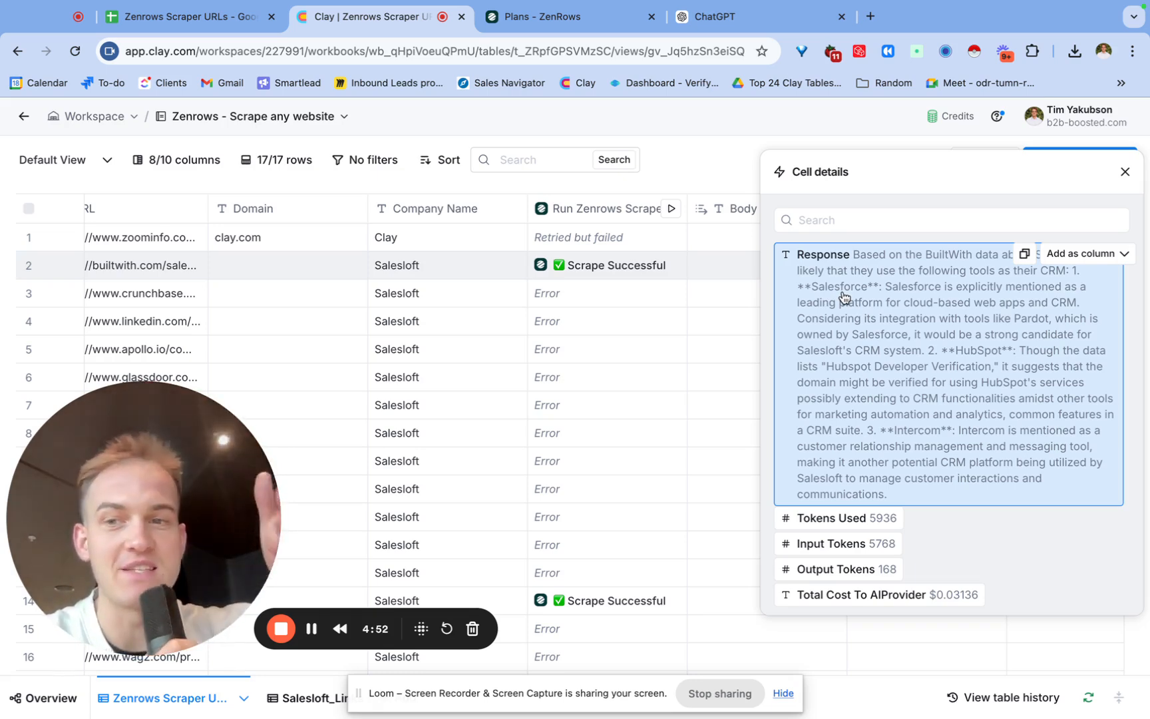
click(1124, 172)
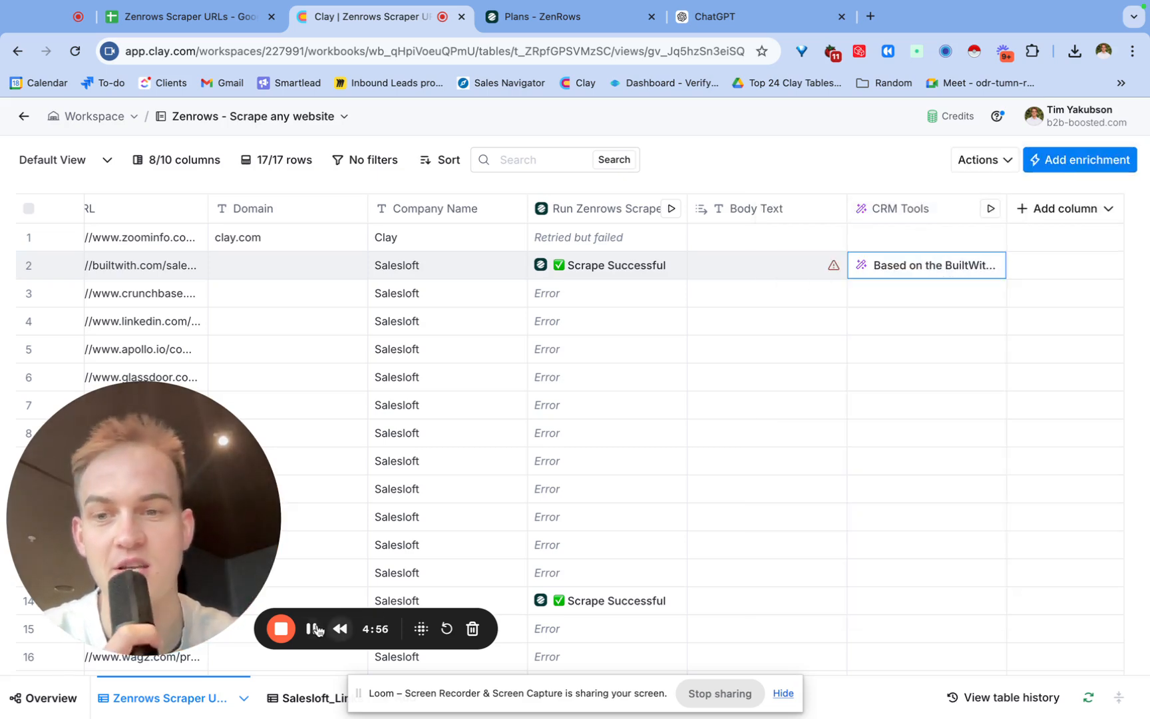
Save the CRM Tools prompt revised to output just the CRM name, and rerun it for the Builtwith row.
click(313, 630)
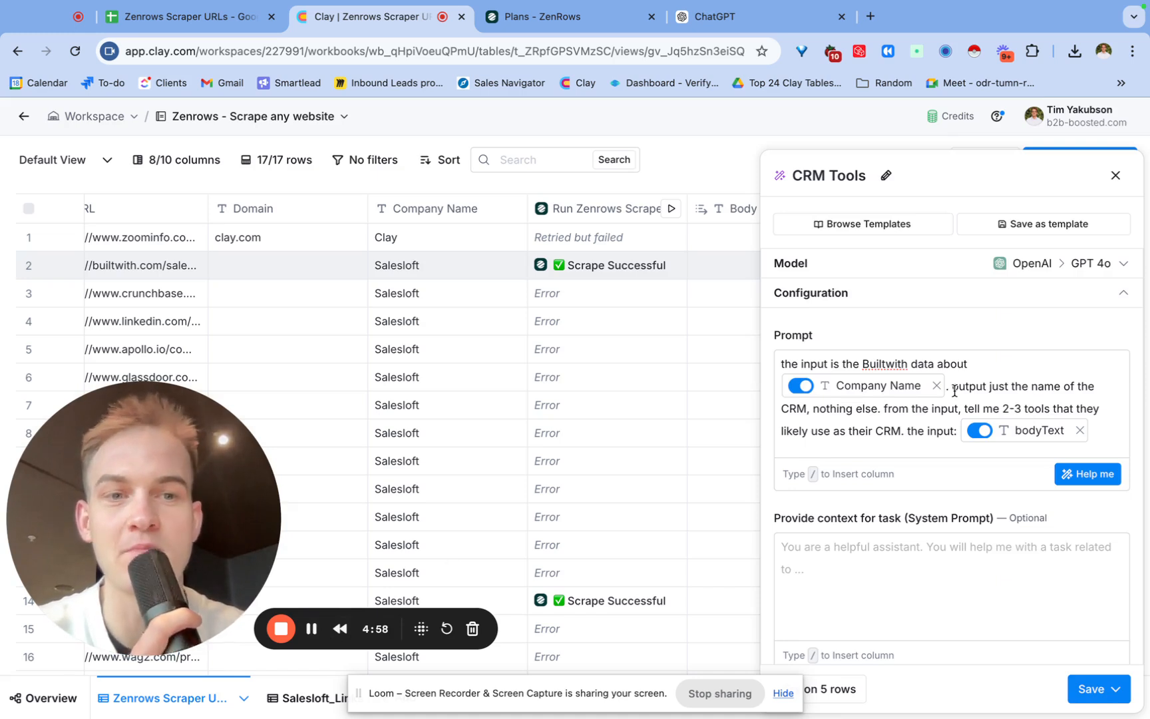
drag(954, 392, 876, 406)
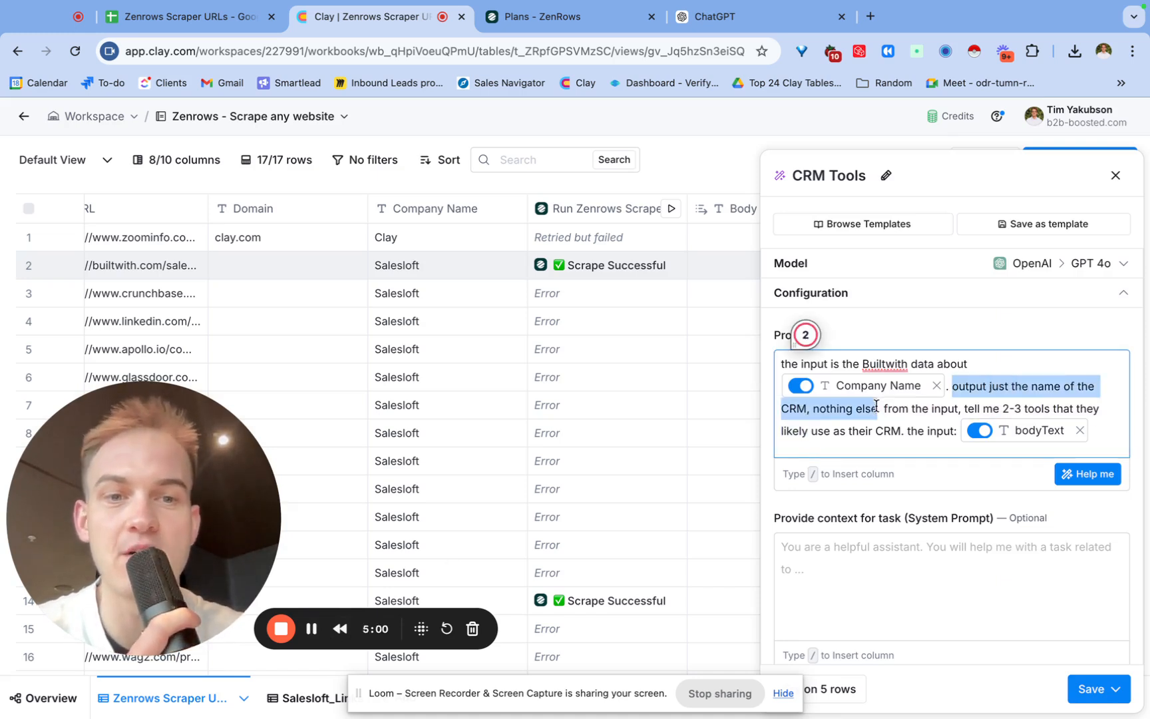
click(1111, 689)
click(1061, 652)
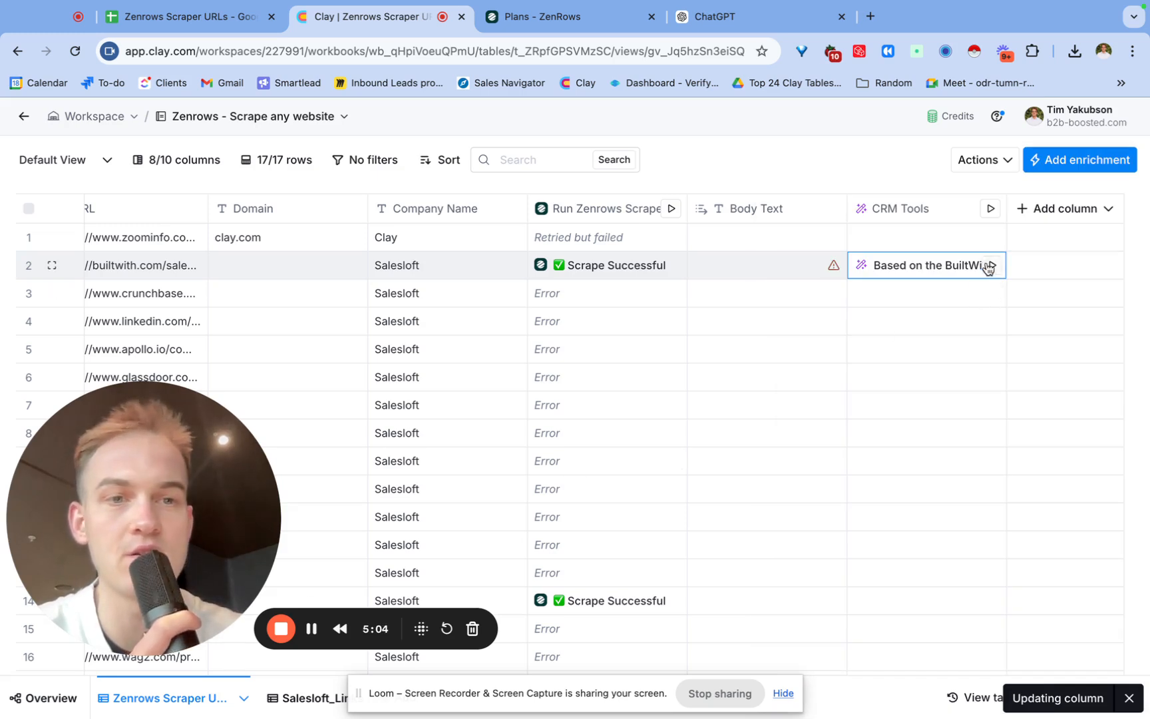
click(989, 267)
click(311, 631)
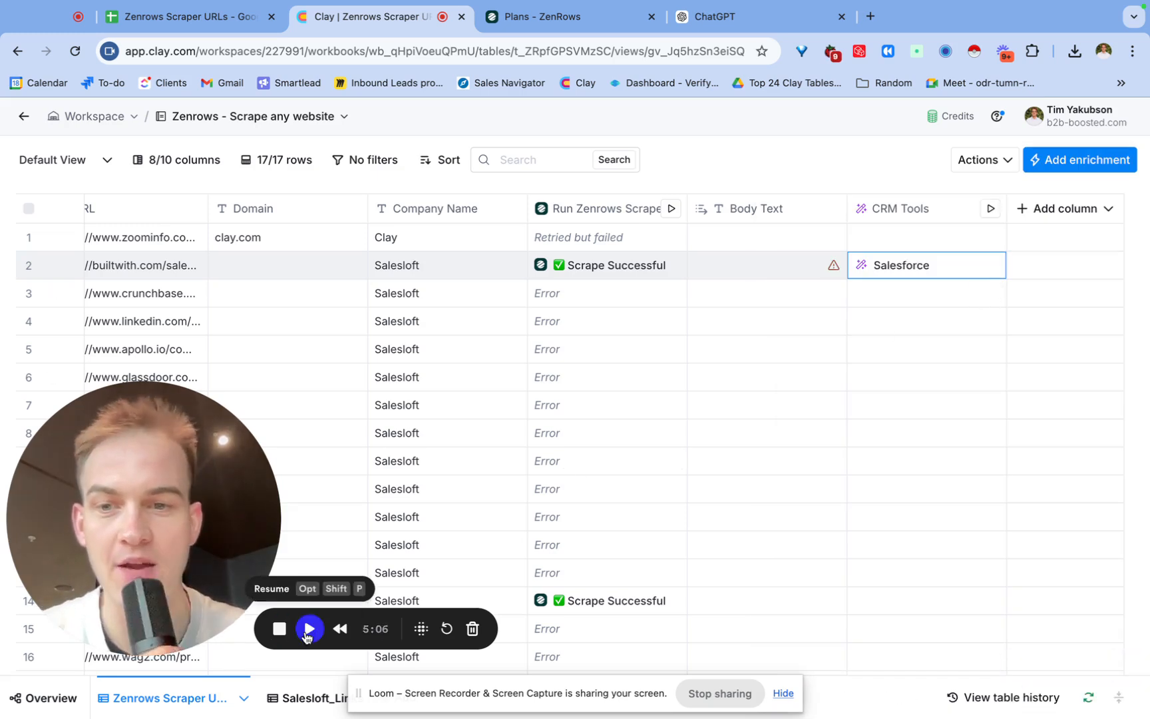
click(307, 636)
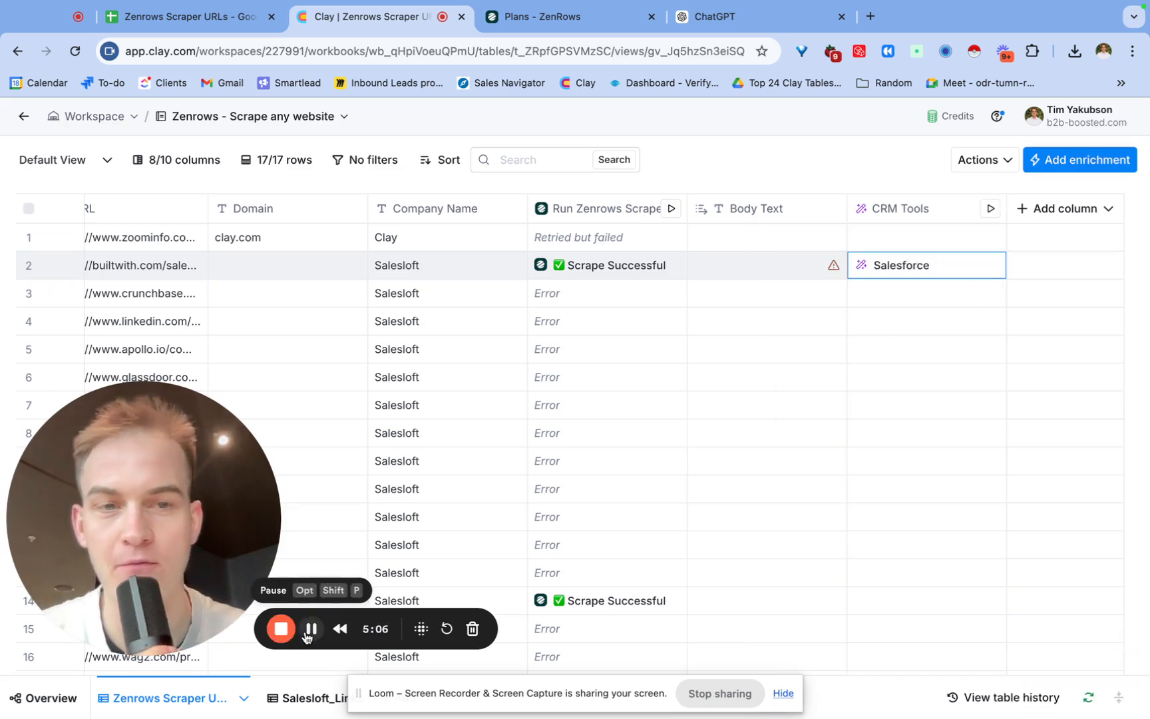
Add the CRM Tools cell's Response as a new column named {CRM}.
click(903, 266)
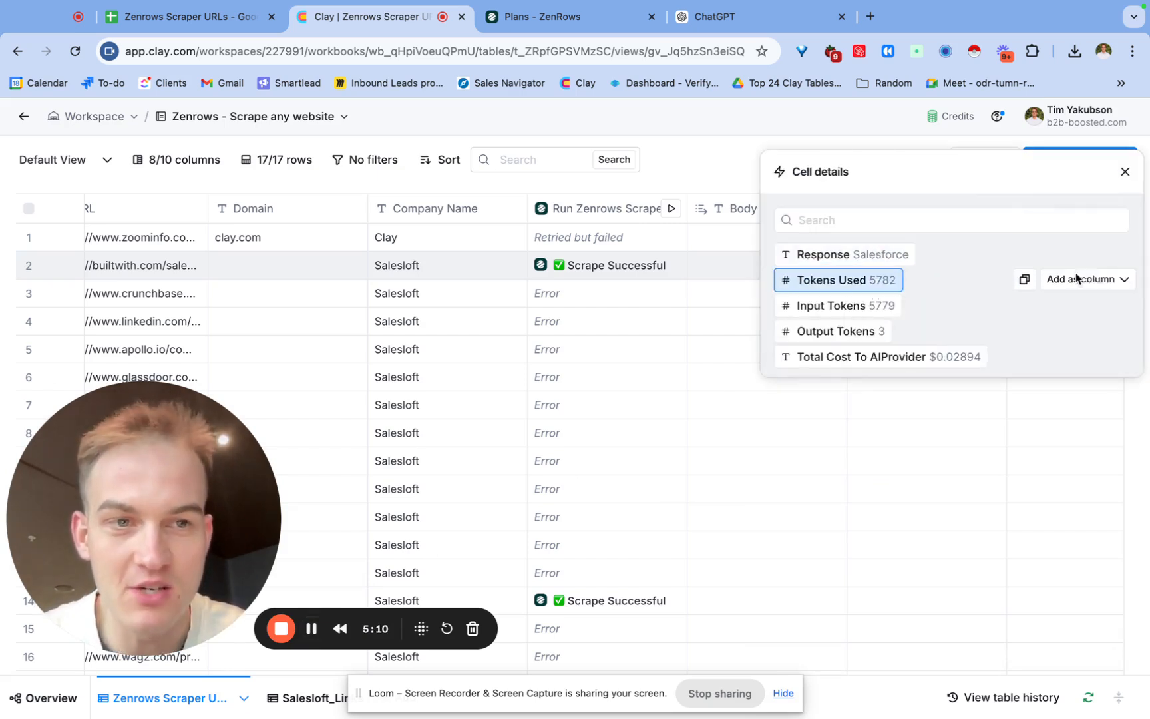
click(1095, 256)
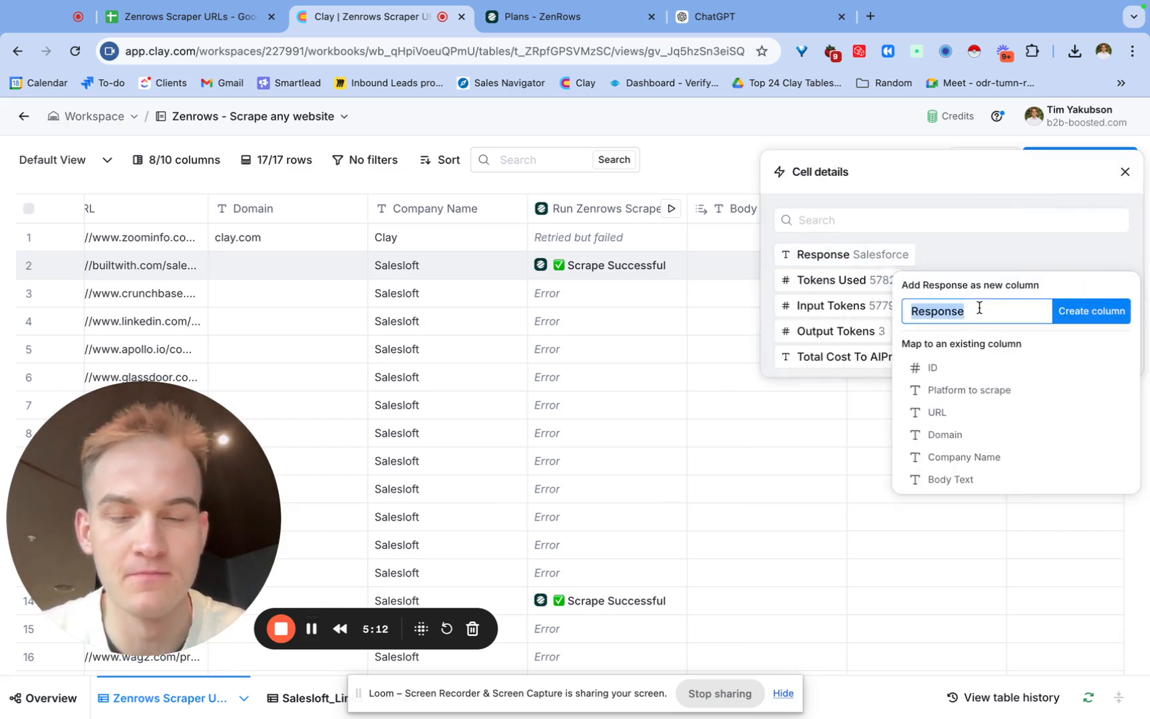
click(1092, 311)
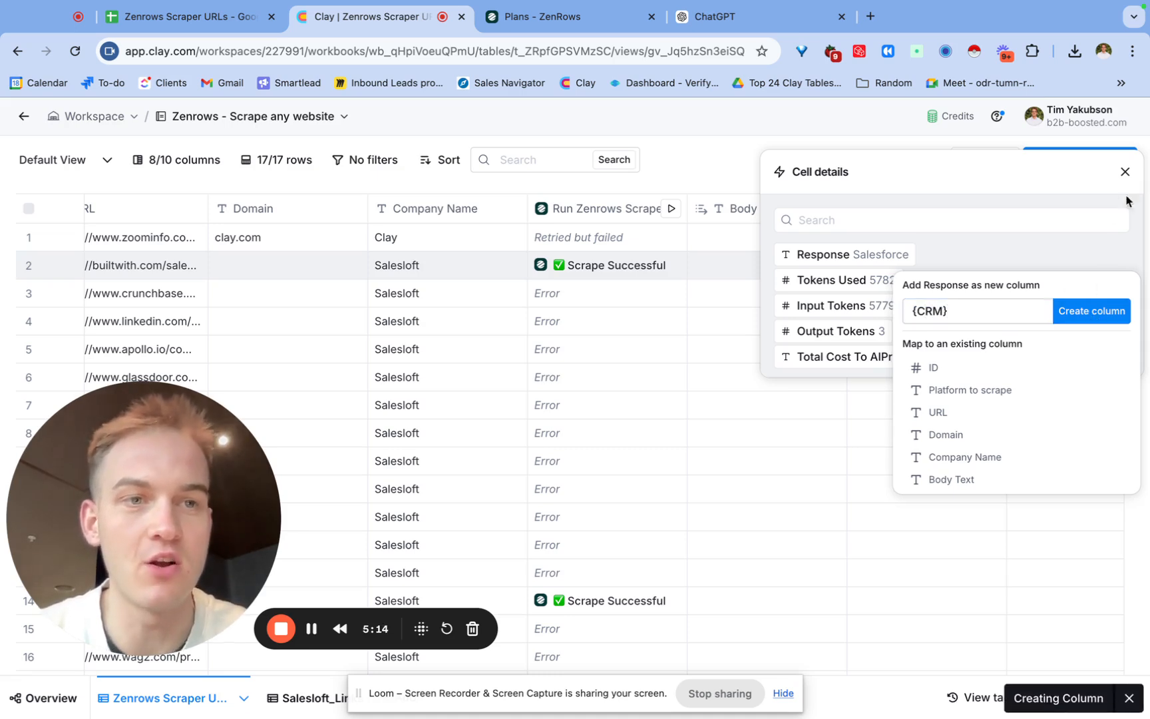
click(1125, 172)
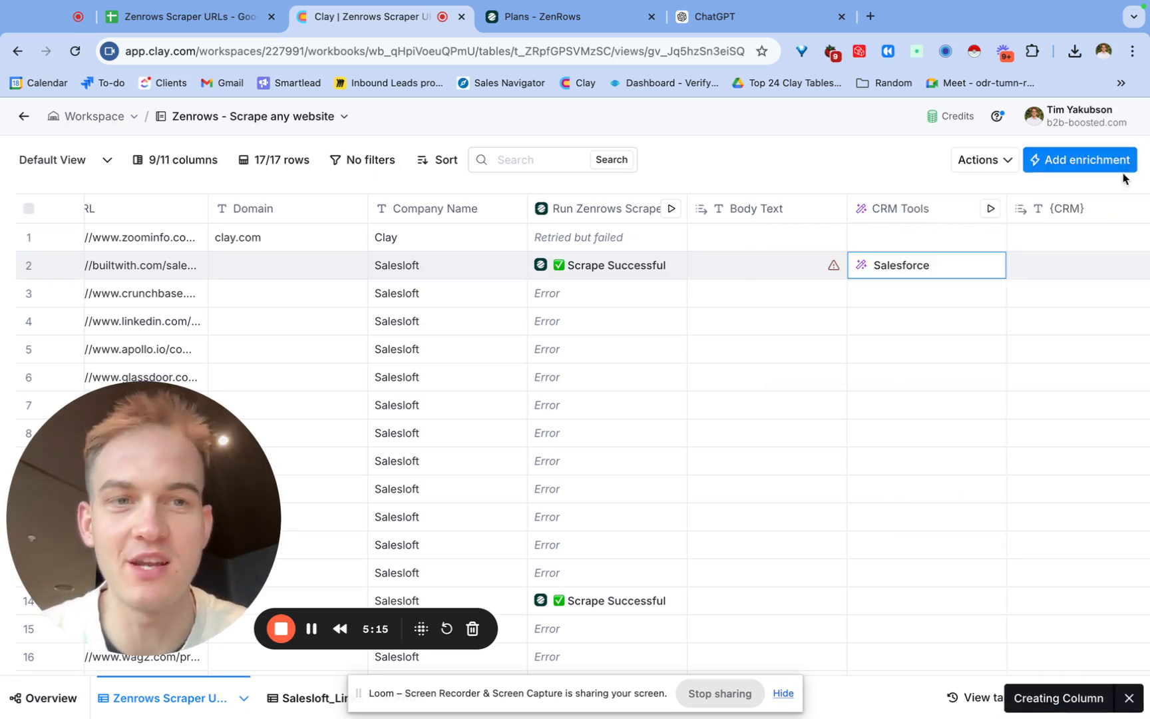
Add a Message column whose body reads "saw you use" followed by the {CRM} column.
scroll(1033, 213, right, 2)
click(1054, 209)
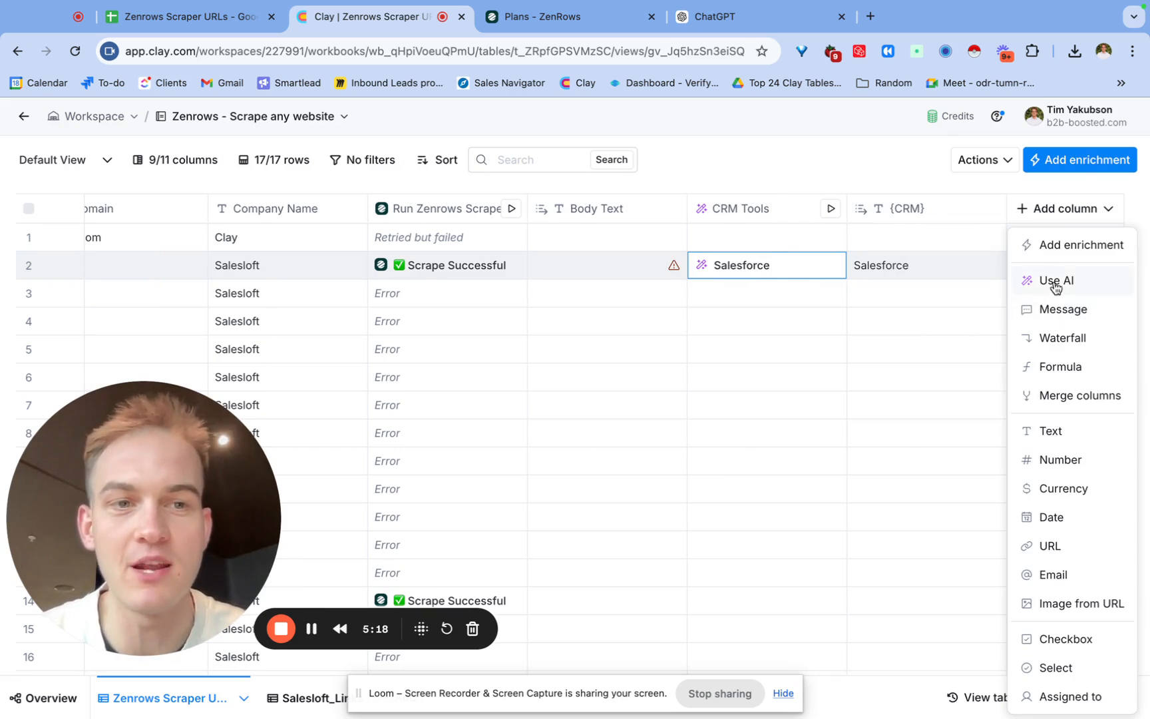
click(1055, 310)
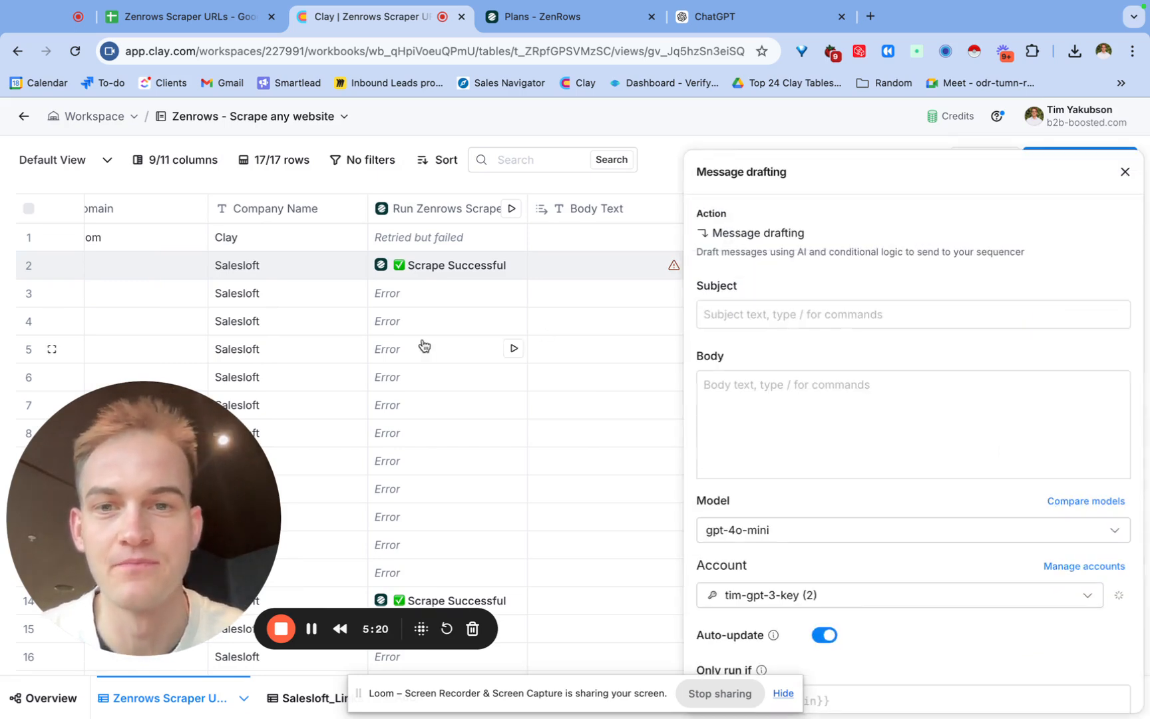
click(777, 384)
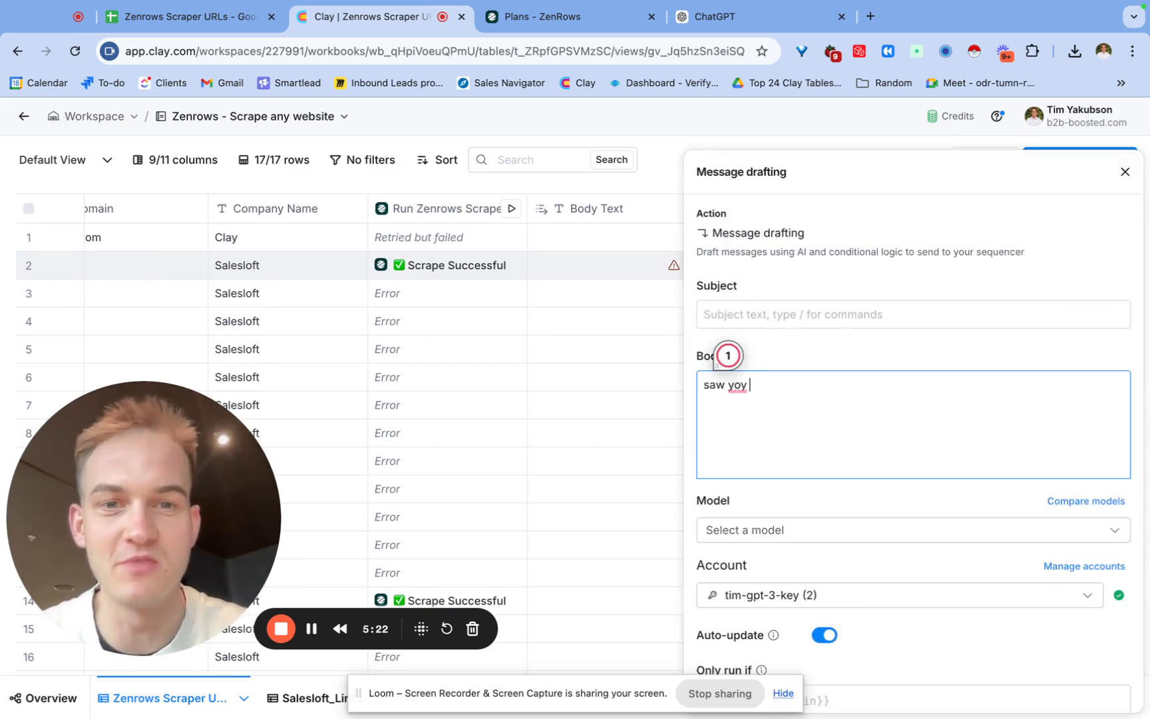
text(saw you use /crm)
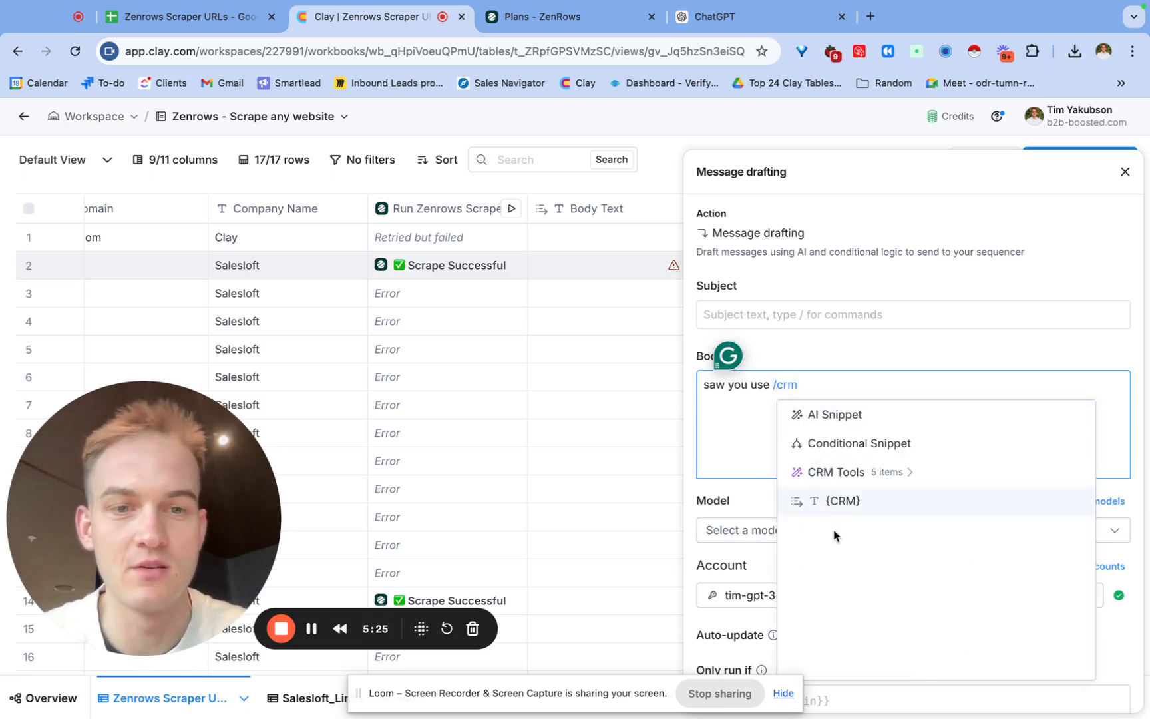
click(849, 511)
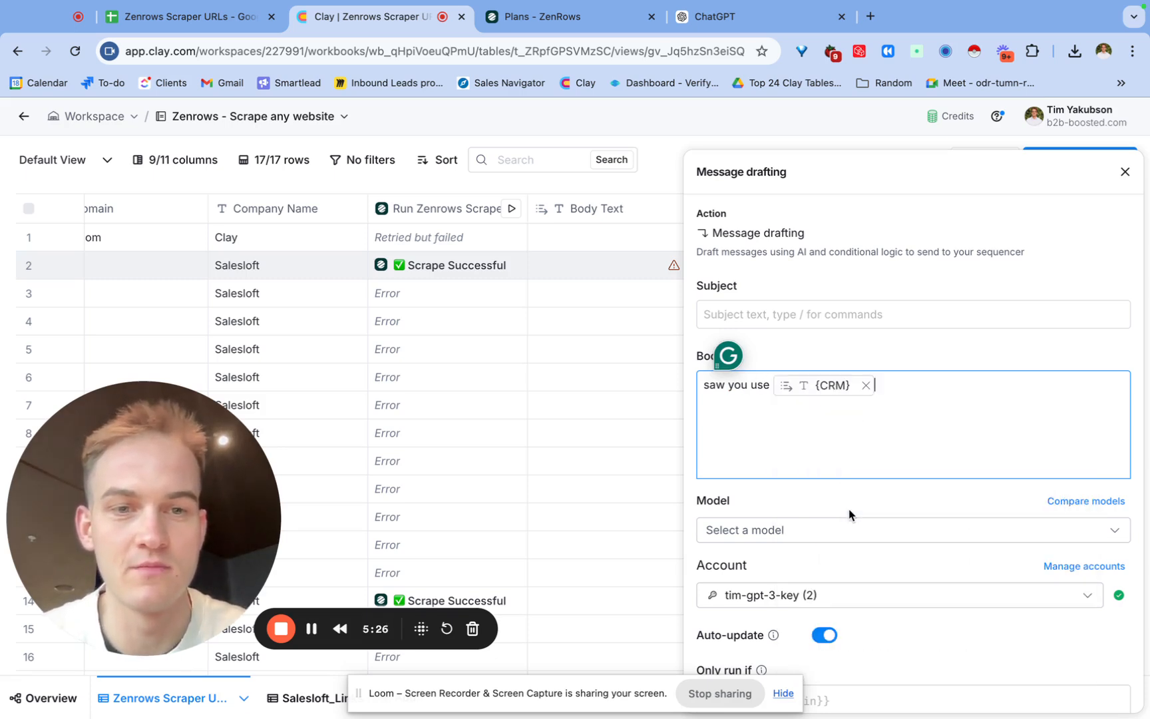
Set the message subject to eg and save the message columns.
click(856, 319)
text(eg)
scroll(910, 470, down, 3)
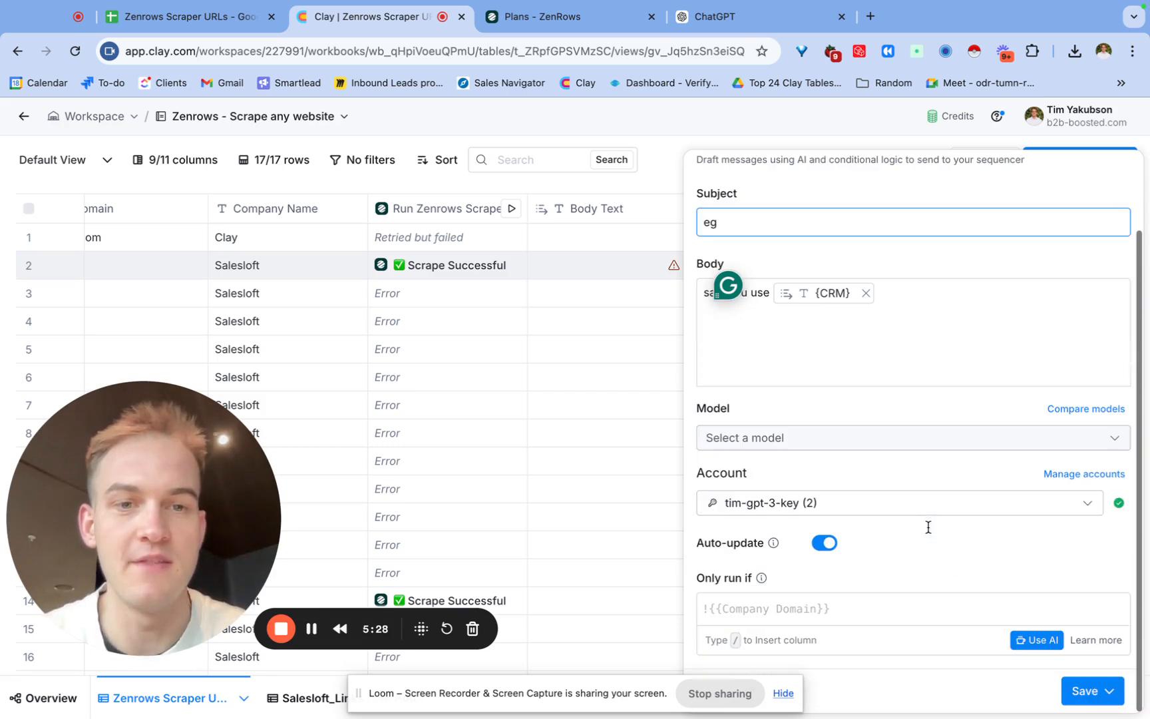
click(1078, 690)
click(1055, 657)
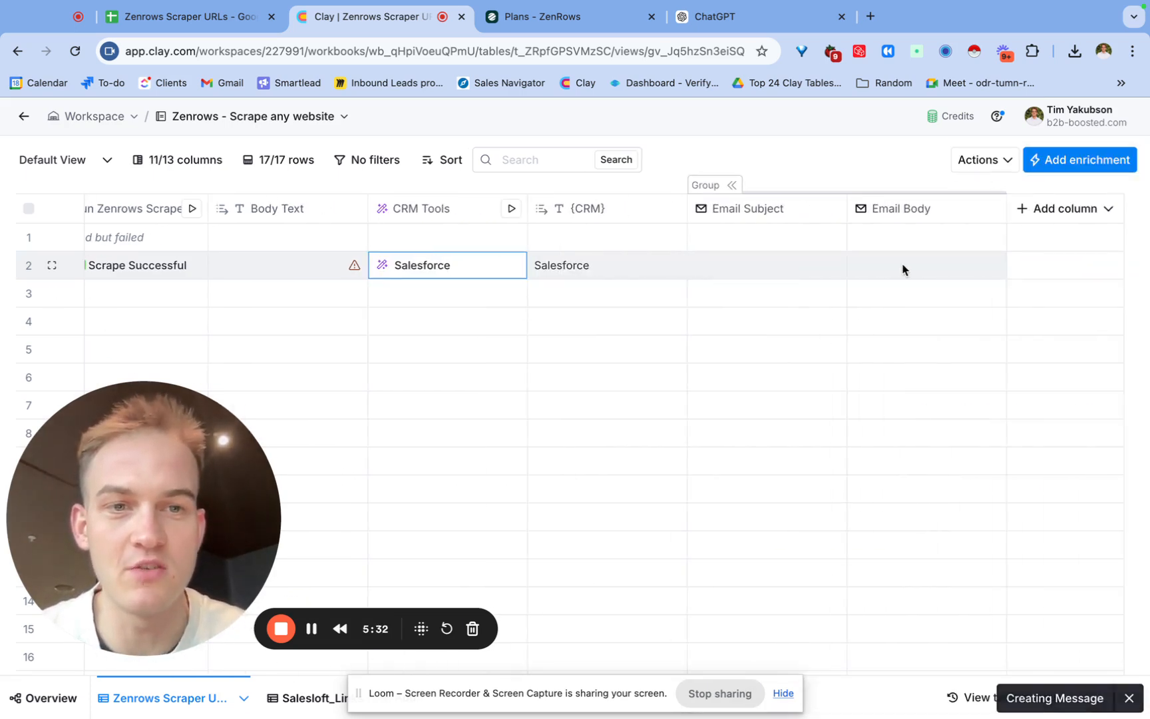
Open the Builtwith row's Email Body cell to inspect the drafted message.
click(903, 269)
double_click(903, 266)
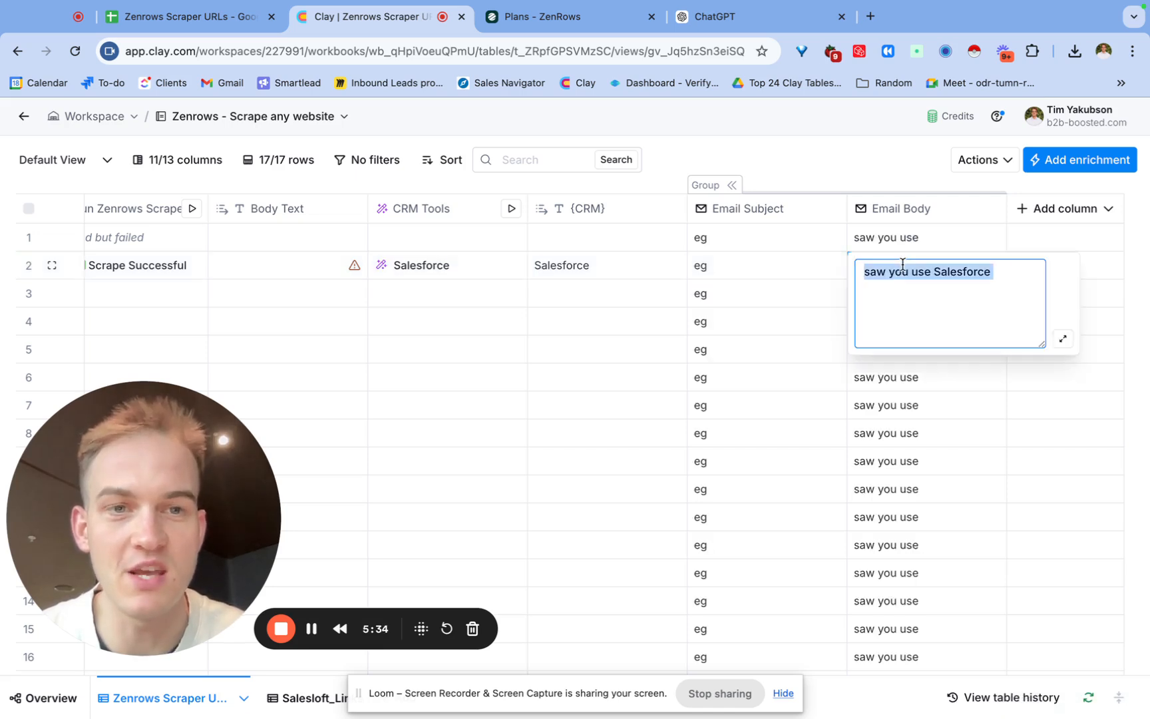
click(919, 407)
double_click(915, 269)
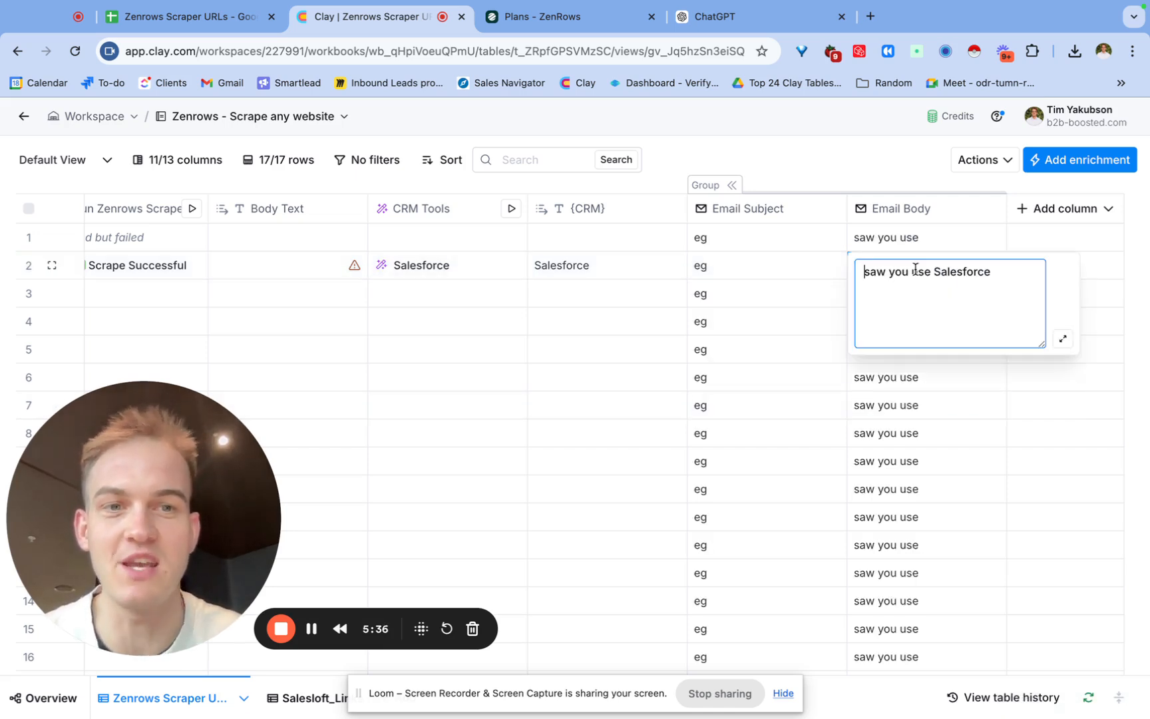
click(781, 350)
Inspect the full URLs of the LinkedIn Ad Library and Apollo IO rows.
scroll(781, 350, left, 10)
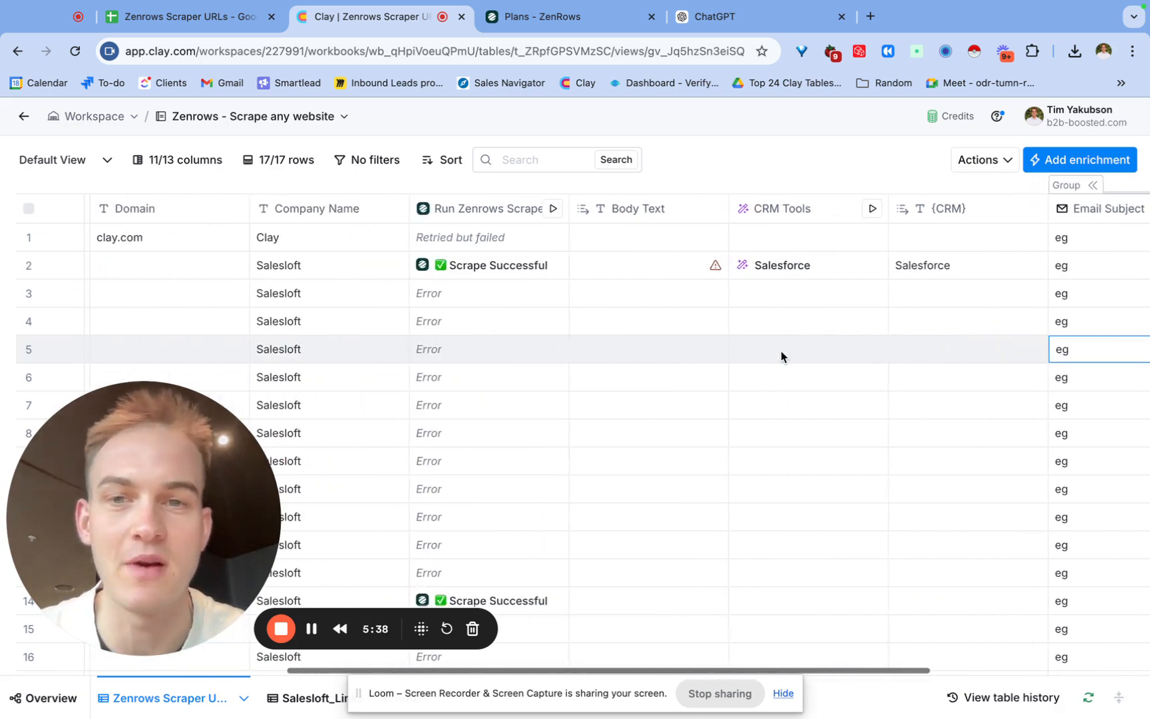
scroll(781, 351, left, 5)
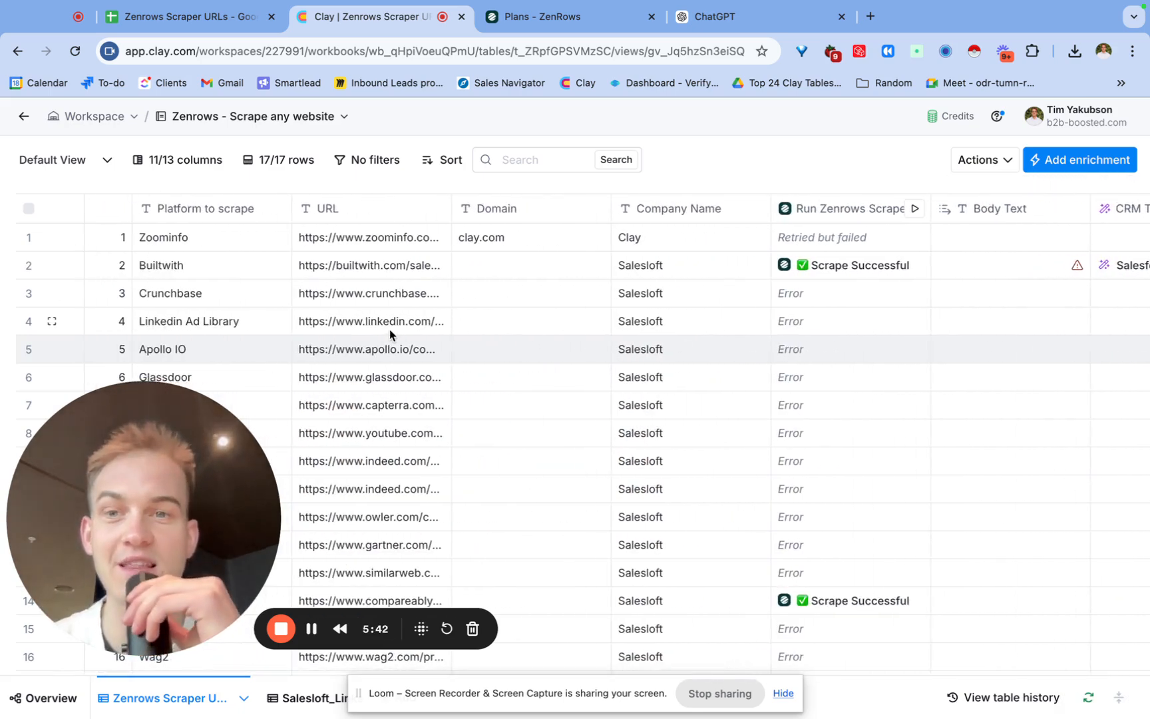
double_click(371, 324)
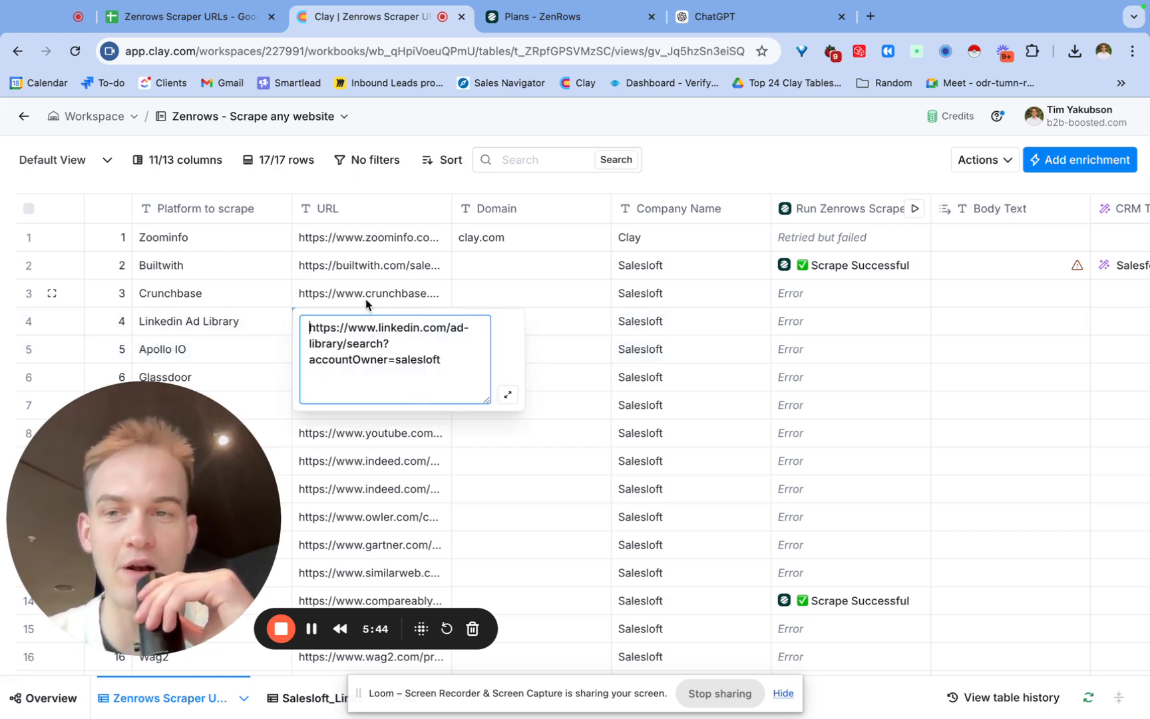
click(367, 300)
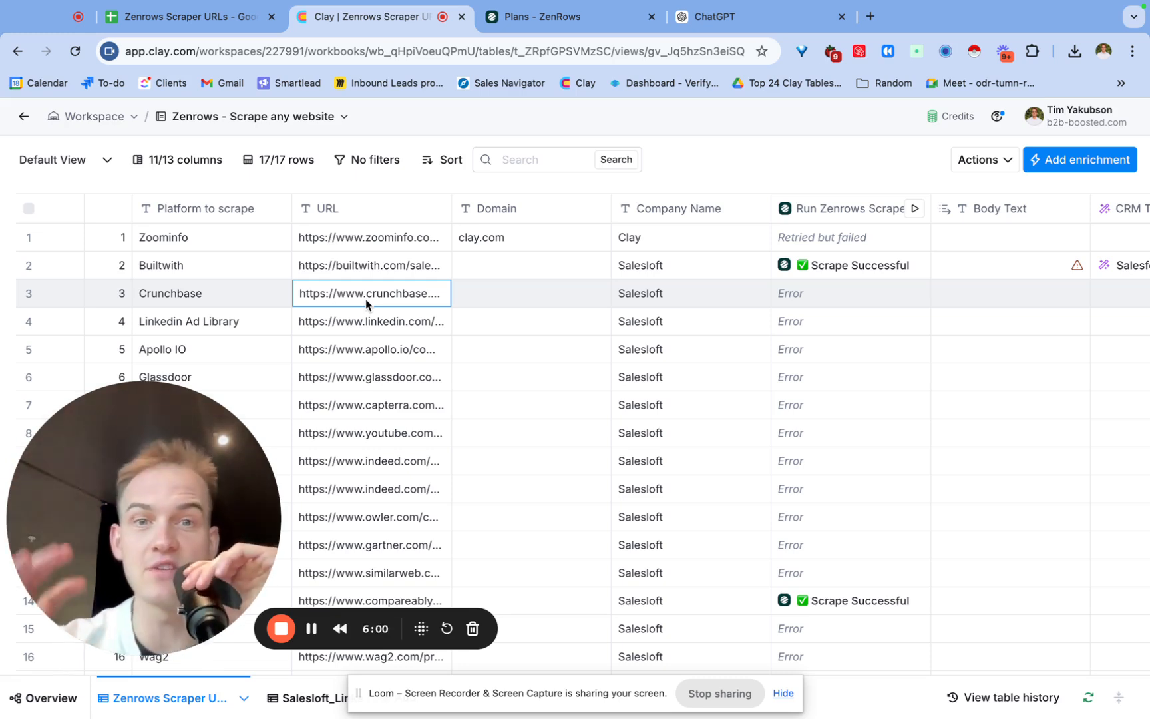
double_click(374, 351)
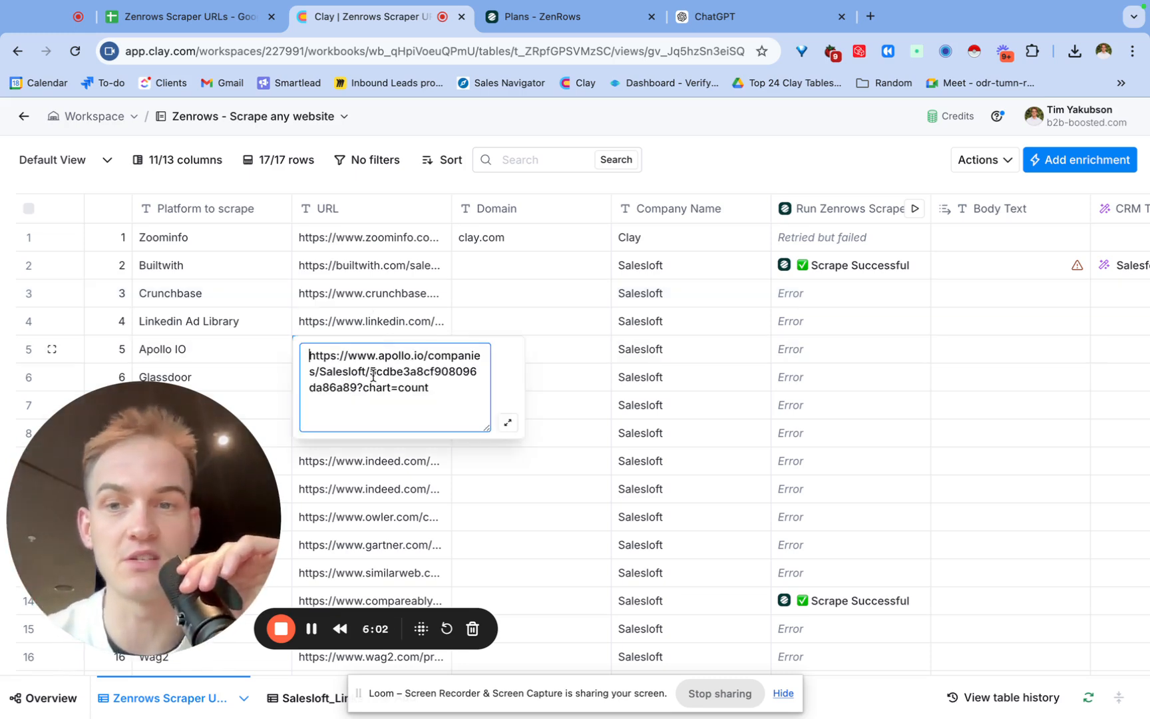
click(371, 321)
scroll(372, 320, down, 2)
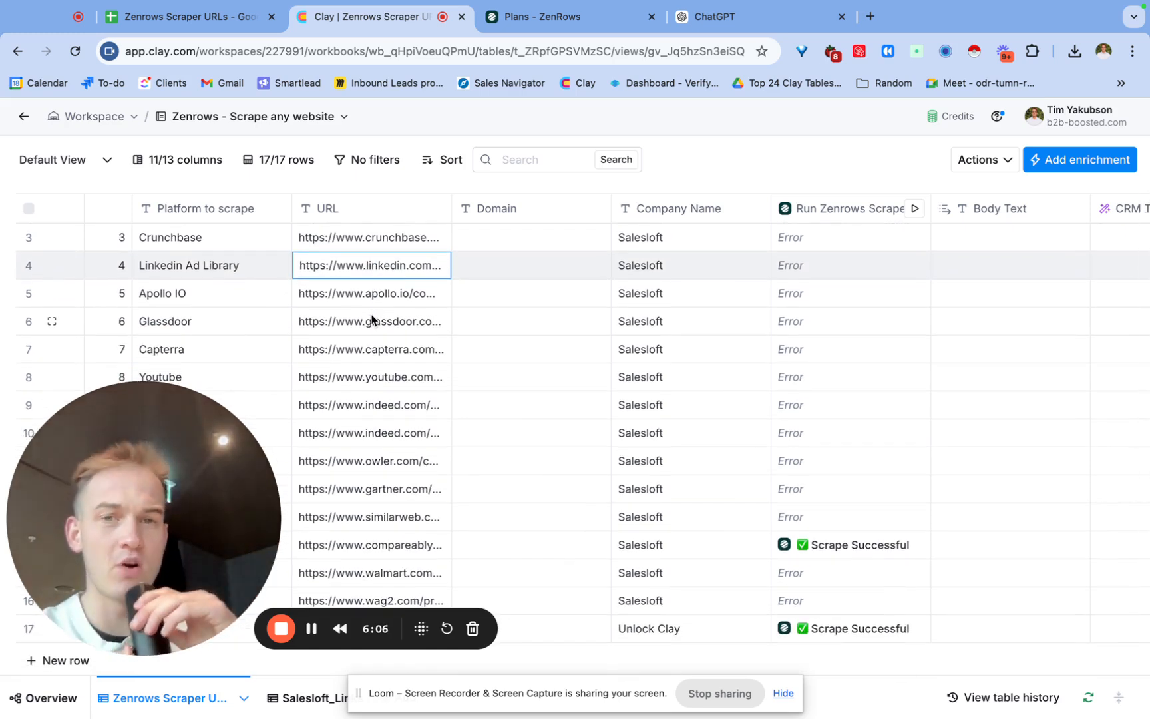
drag(148, 452, 297, 448)
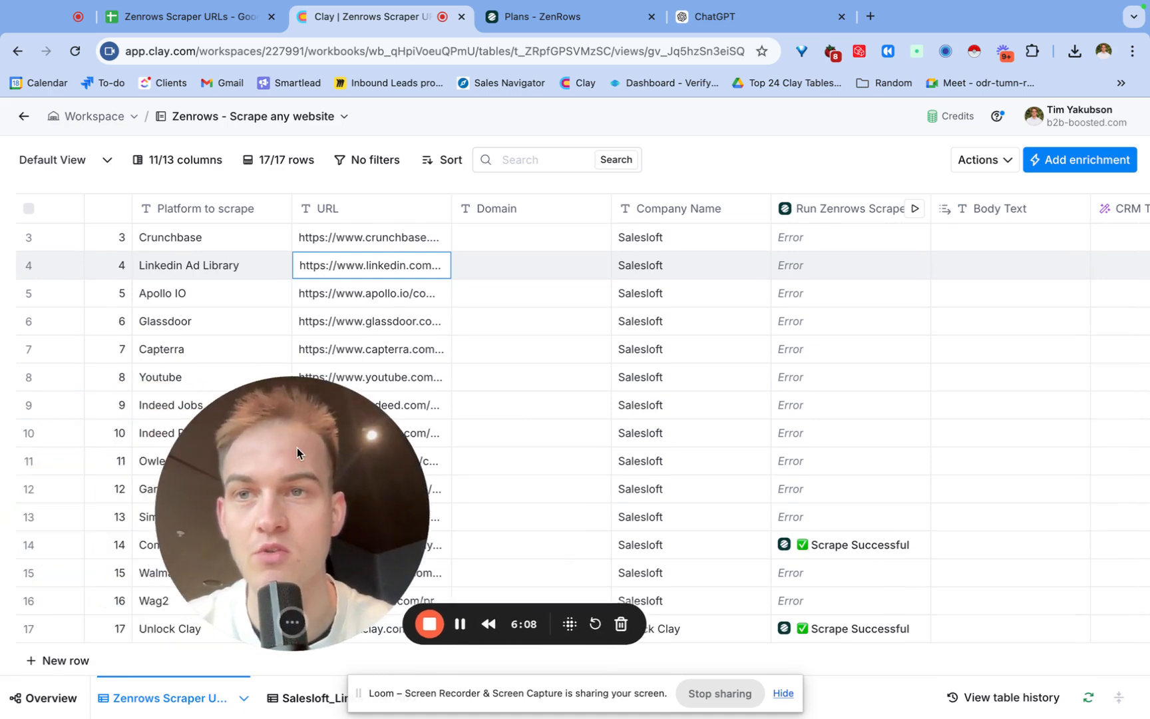
Review the URL list in the Zenrows Scraper URLs sheet, then return to the Clay table.
click(186, 16)
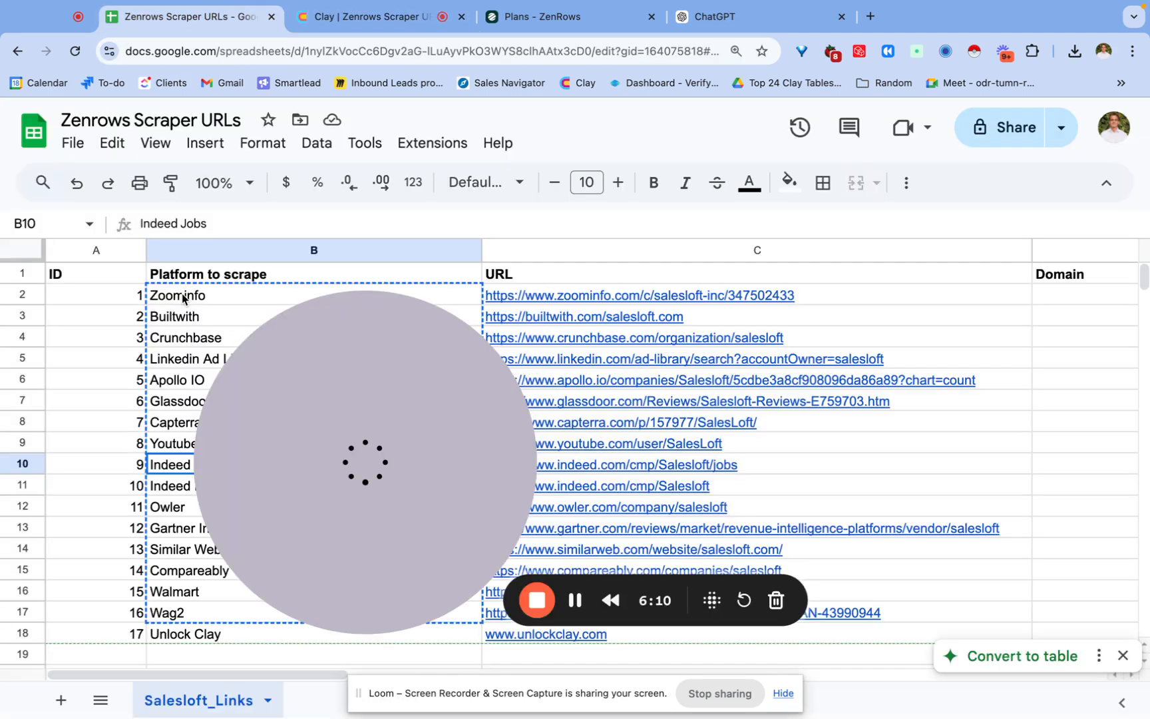
drag(320, 410, 41, 464)
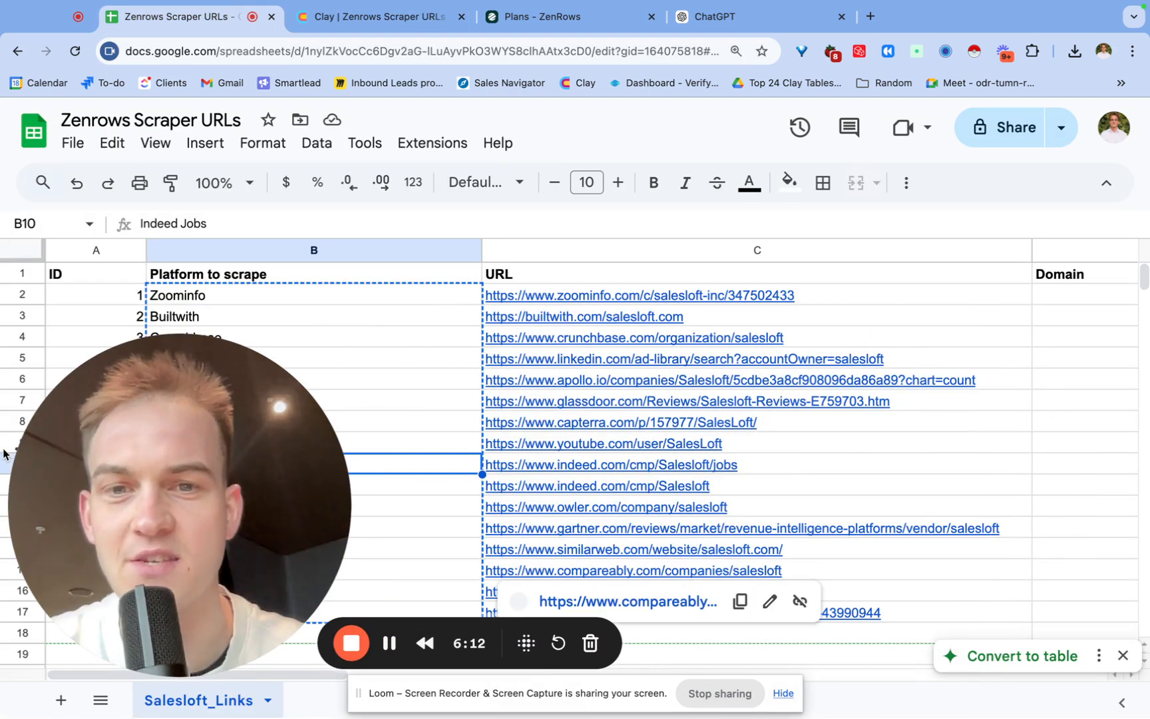
click(829, 319)
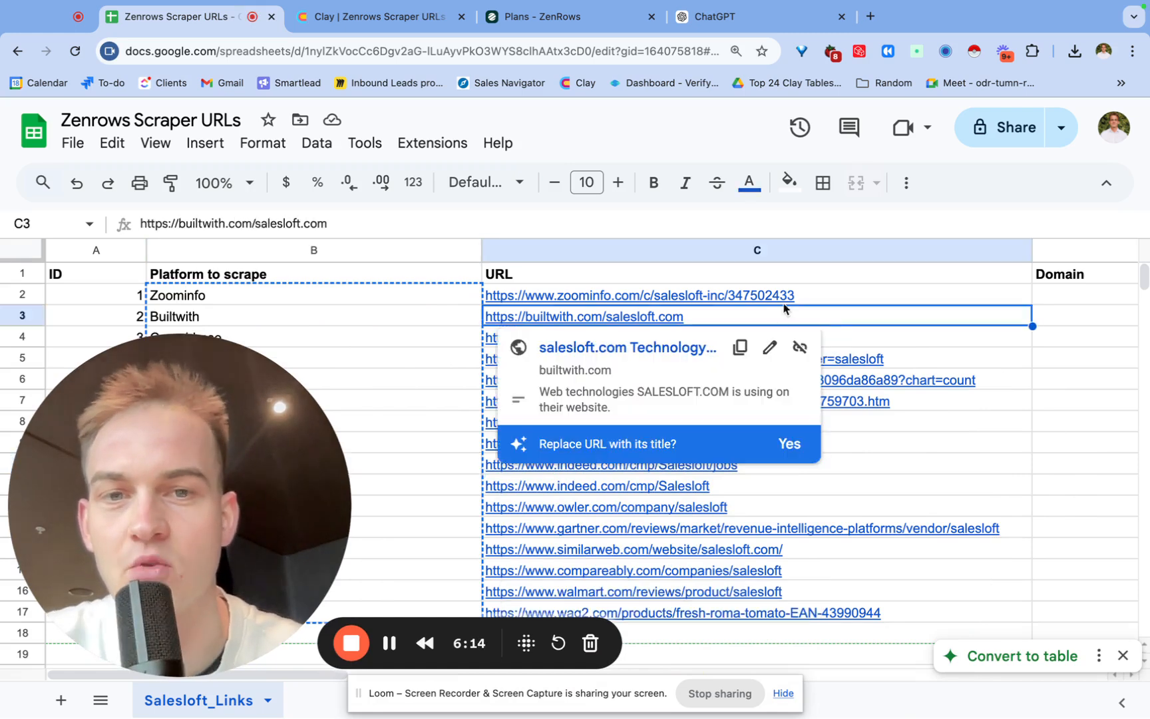
click(812, 273)
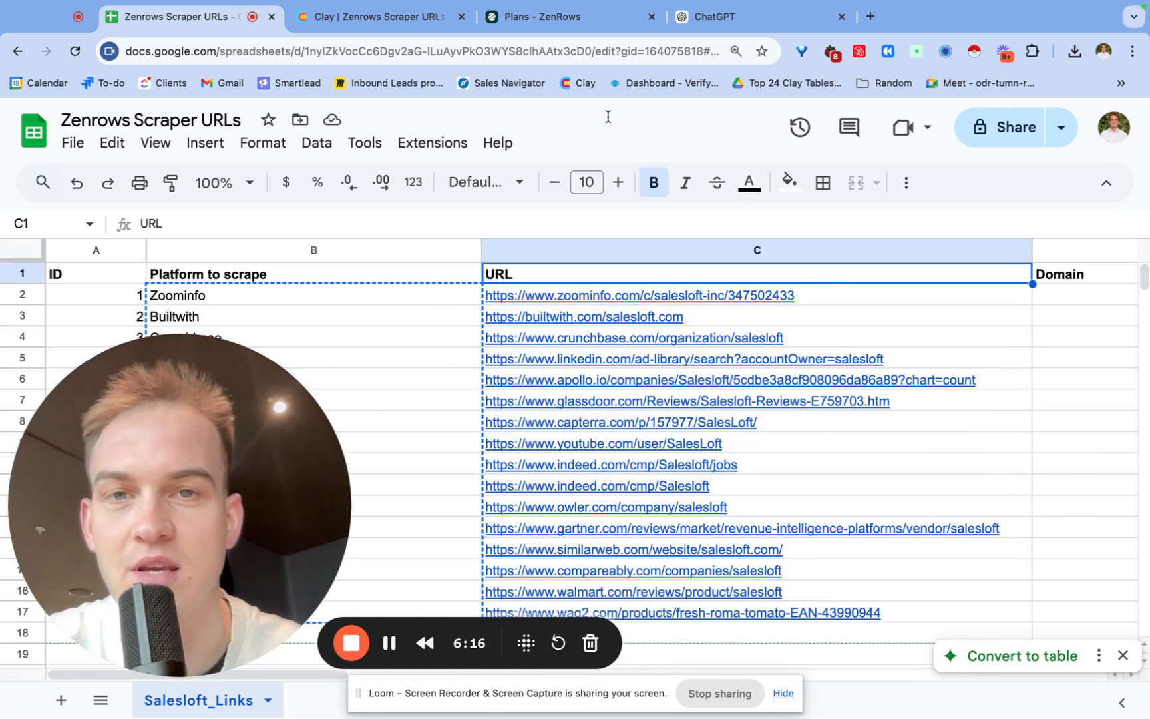
click(373, 17)
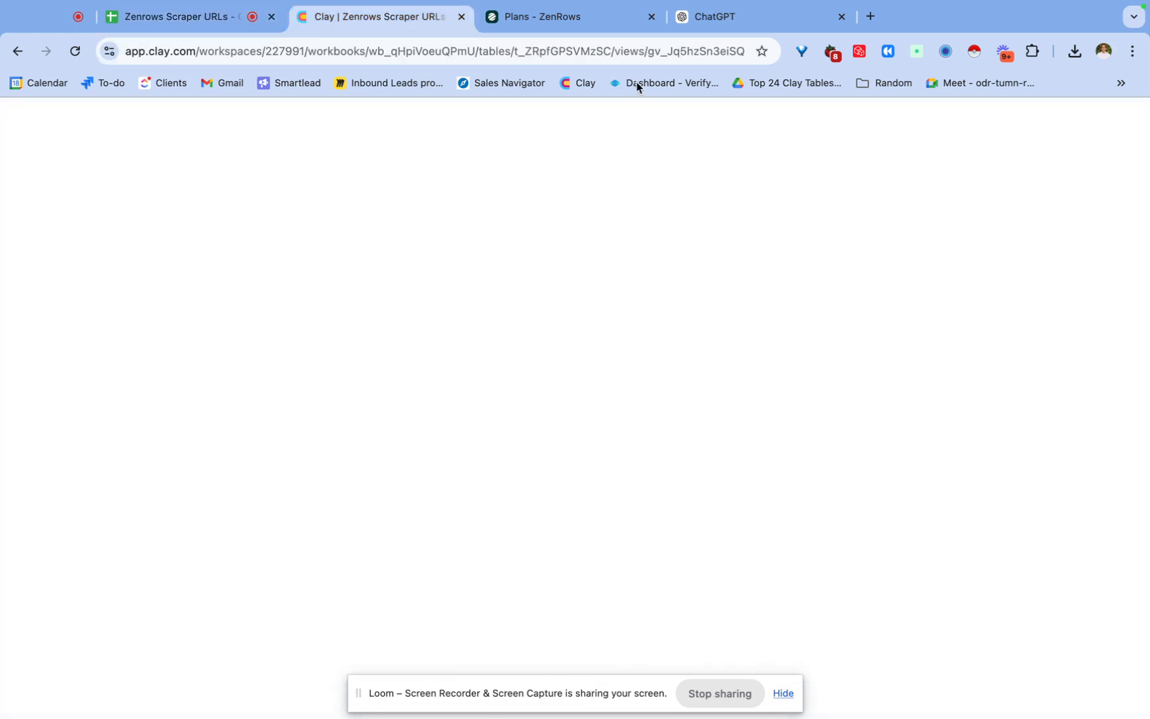
Add a formula column generated from the description replace "salesloft" with Domain, and save the formula.
scroll(1025, 240, right, 10)
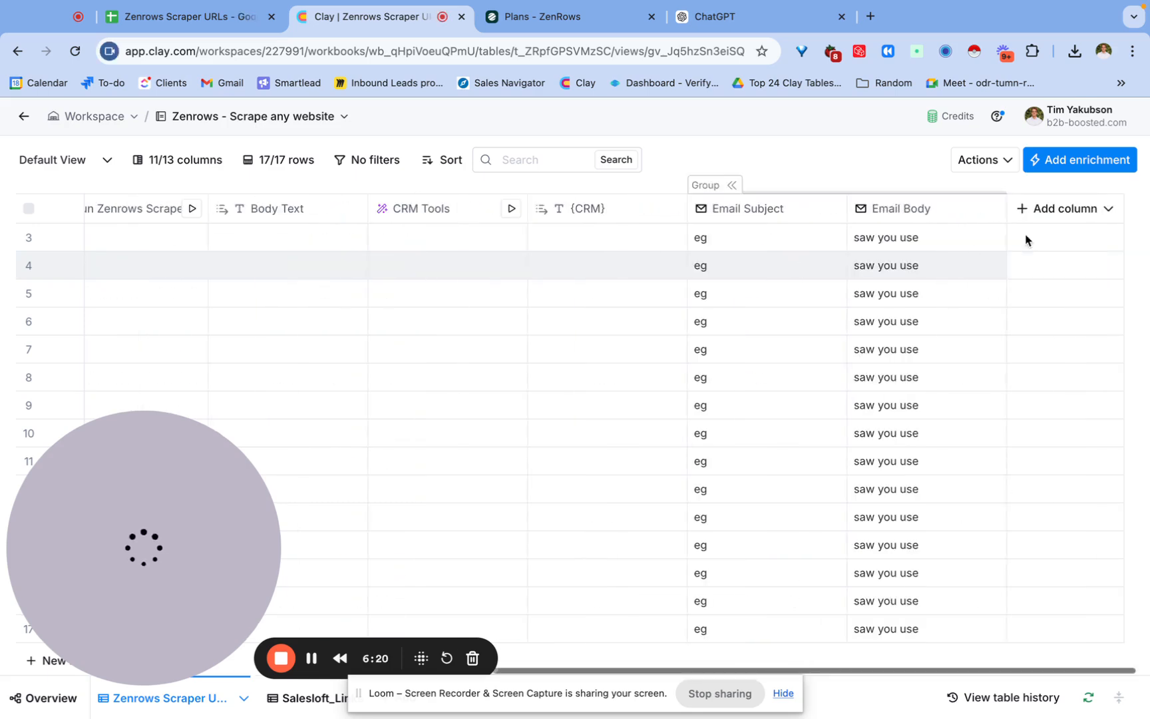
click(1060, 210)
click(1054, 373)
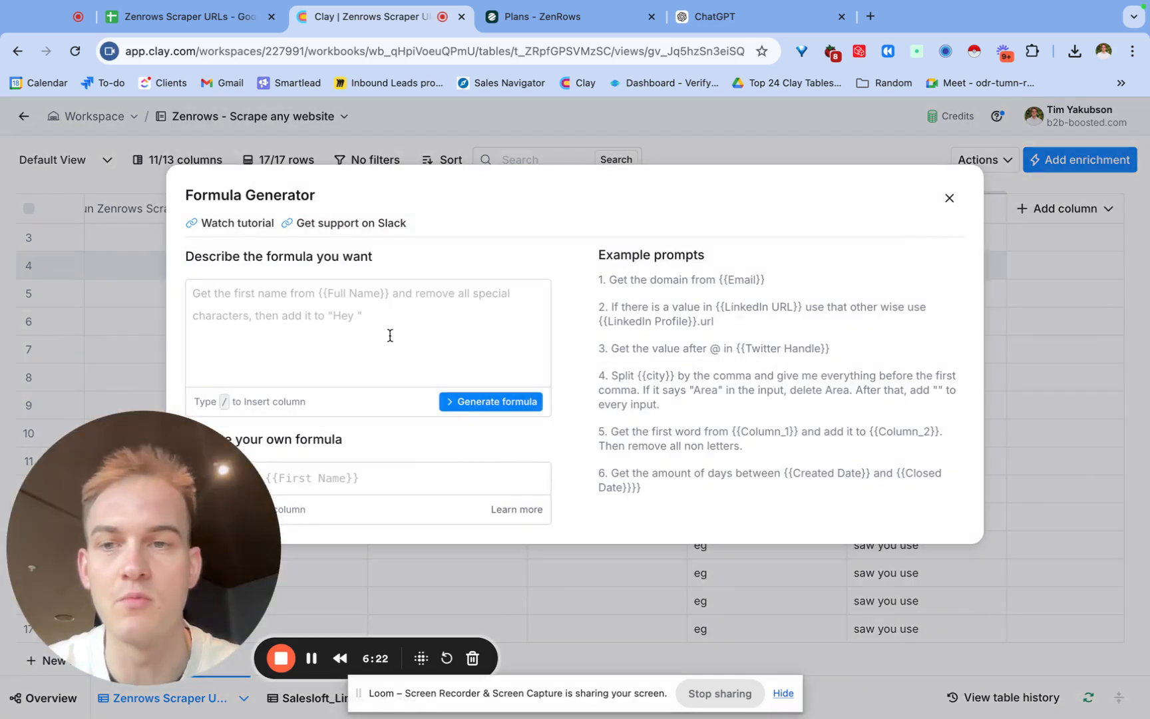
click(385, 326)
text(replace "salesloft" w)
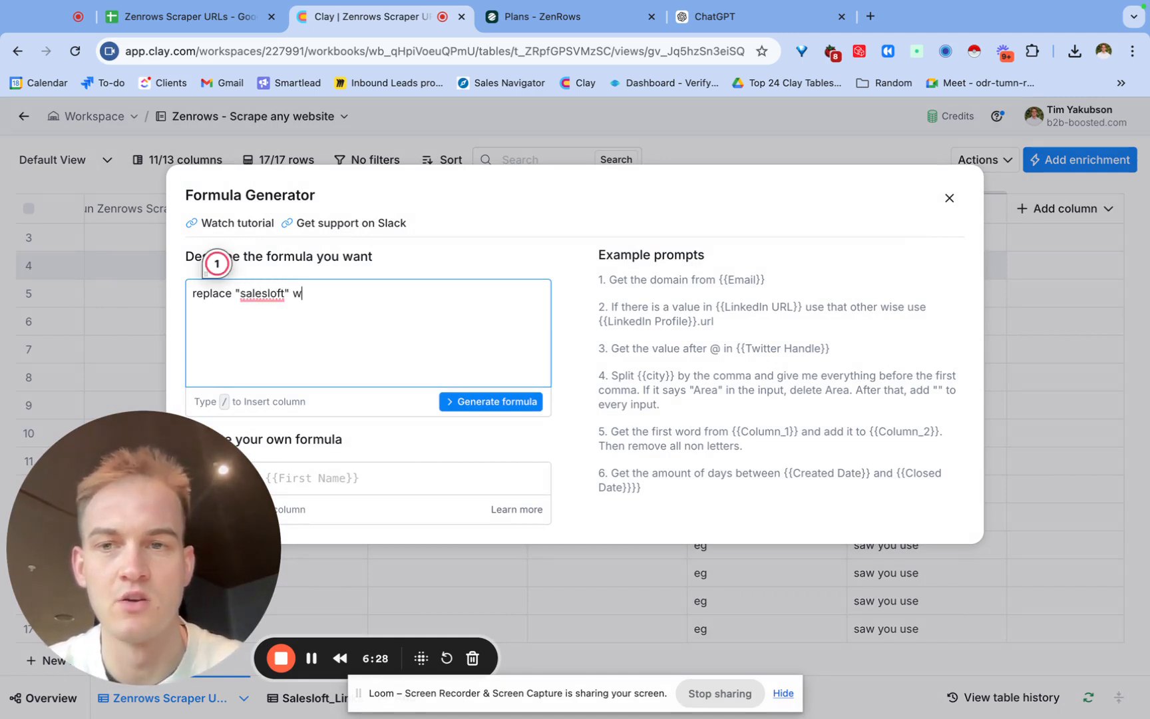
text(ith /dom)
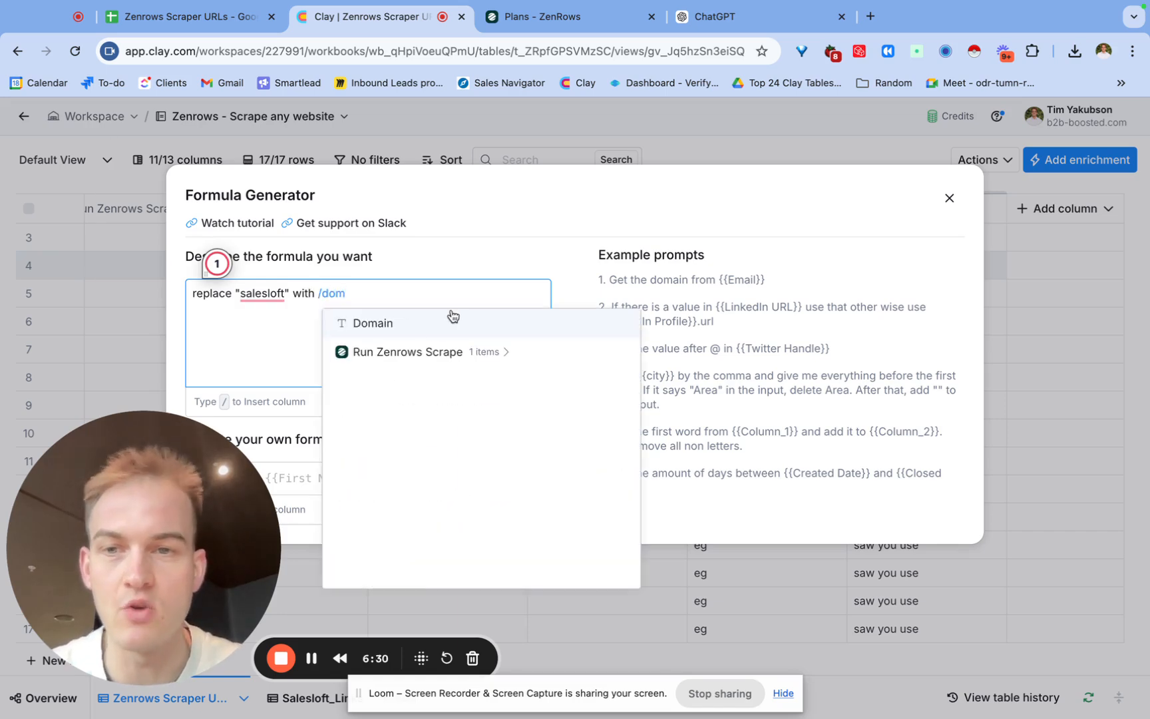
click(446, 325)
click(494, 402)
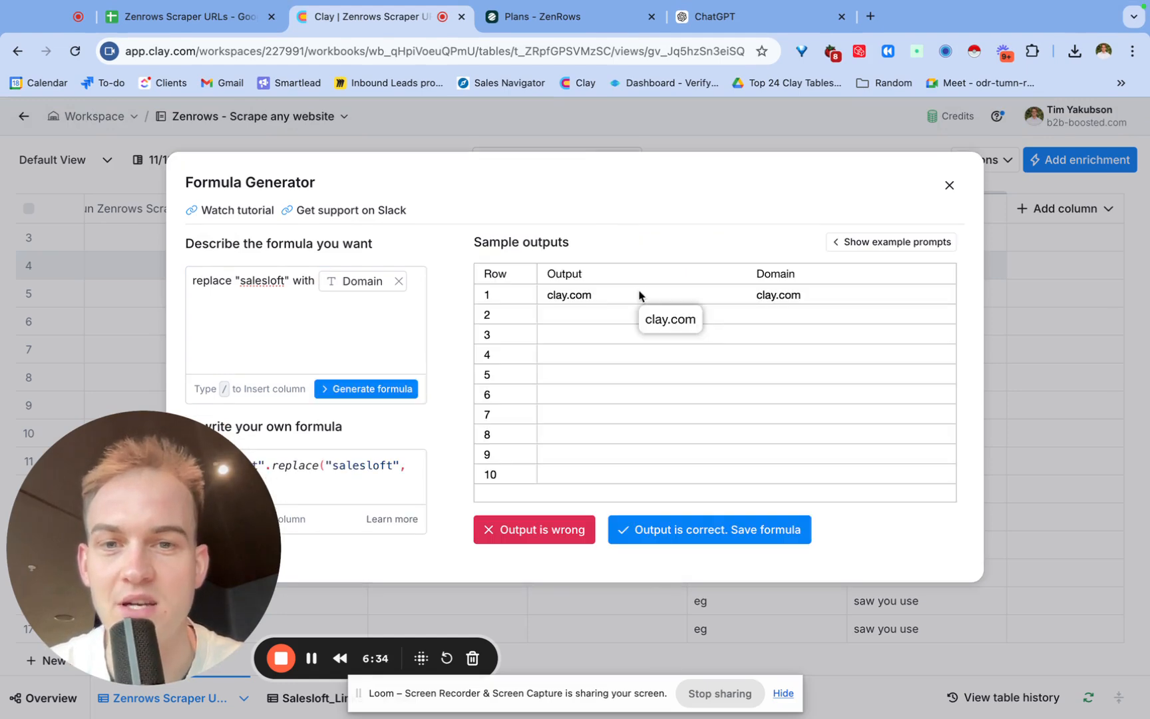
click(730, 526)
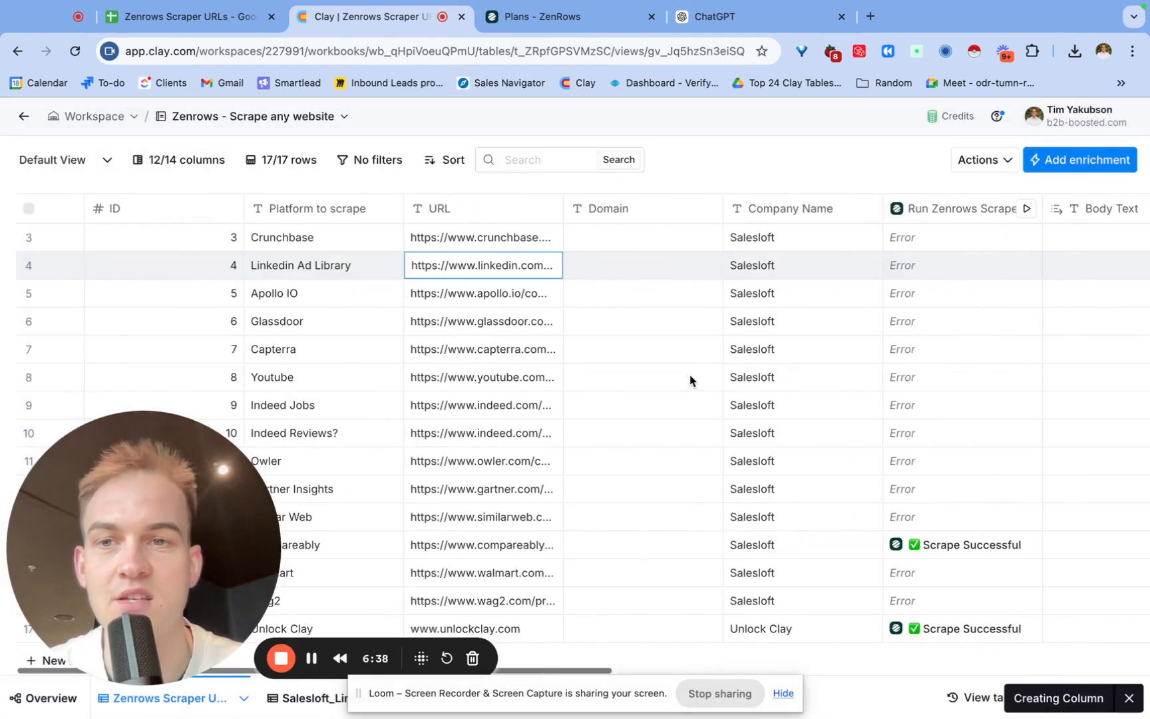
Inspect the Glassdoor and LinkedIn Ad Library URL cells in the table.
click(488, 324)
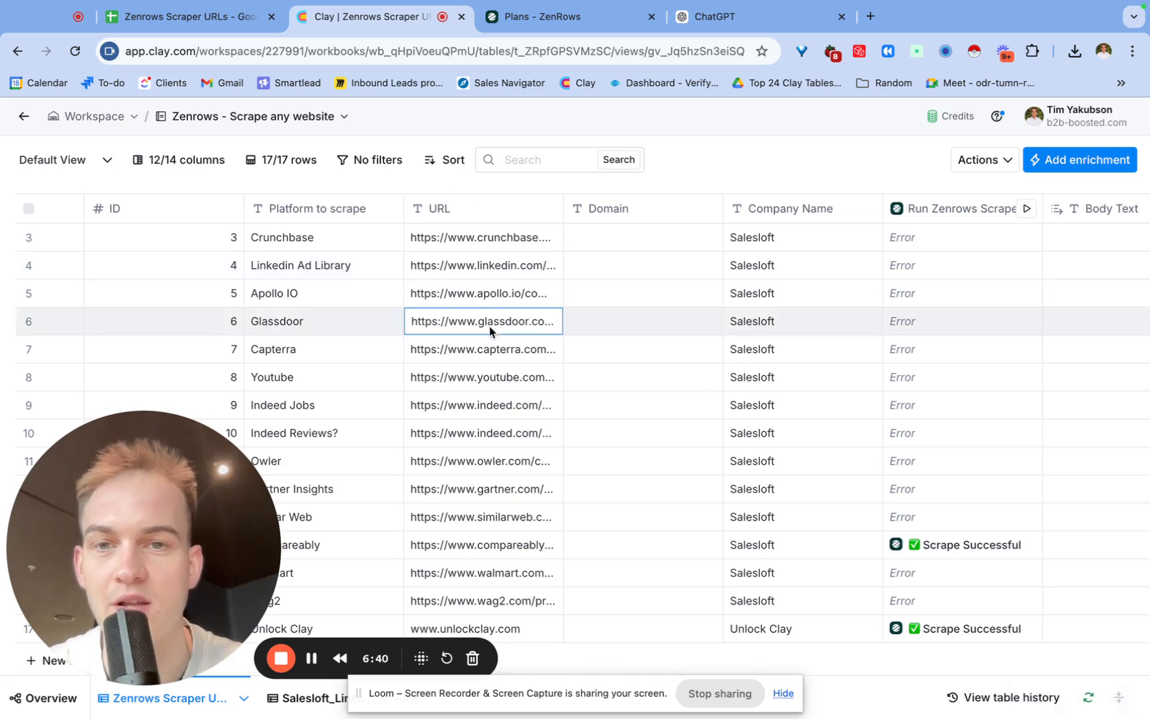
click(489, 325)
click(496, 265)
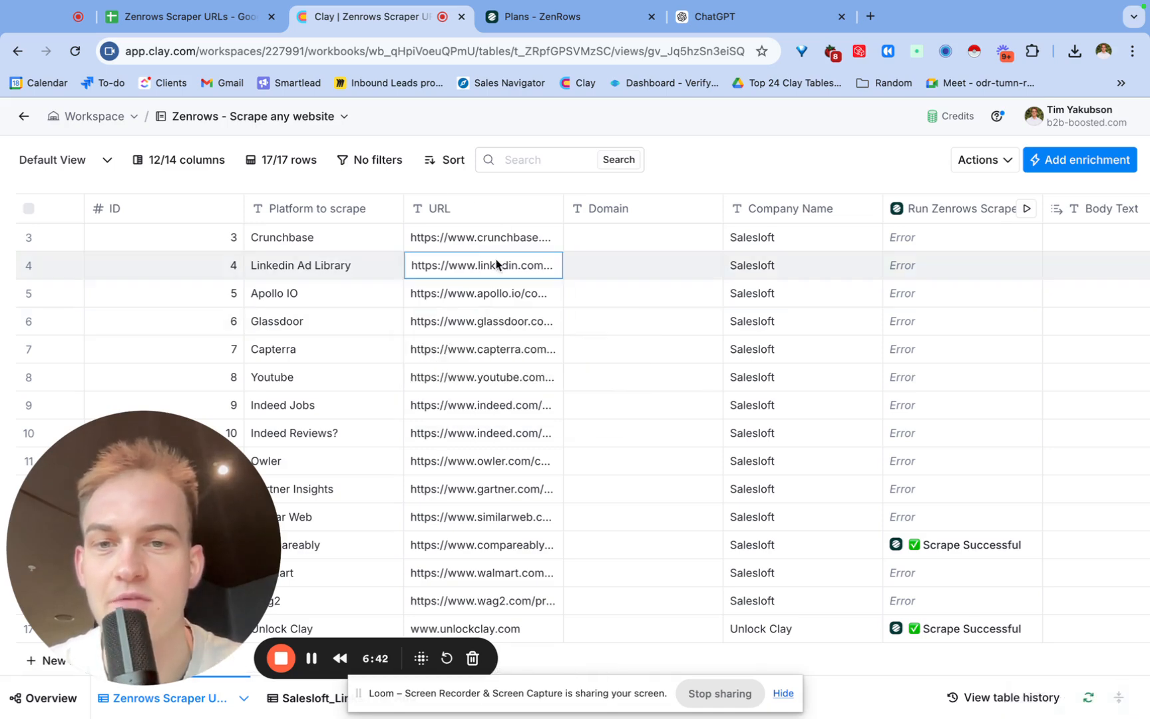
Regenerate the Domain Replacement formula with AI to replace "salesloft" with Domain inside the URL column, and save it.
scroll(496, 265, right, 10)
click(970, 211)
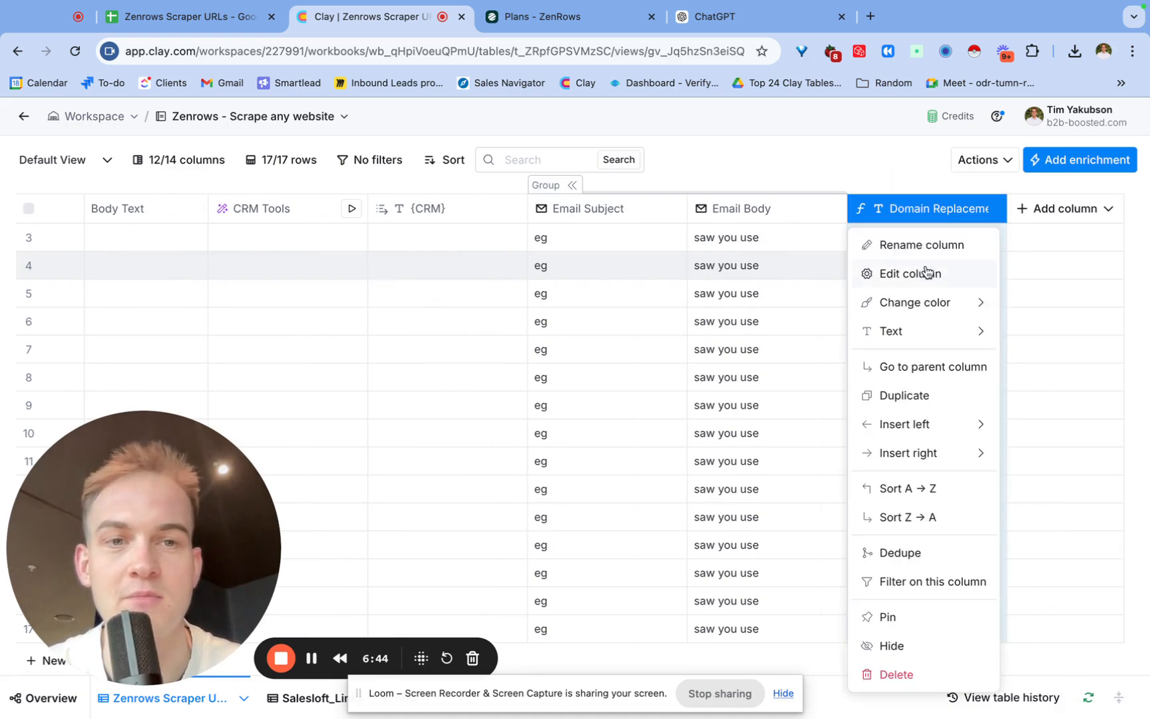
click(923, 272)
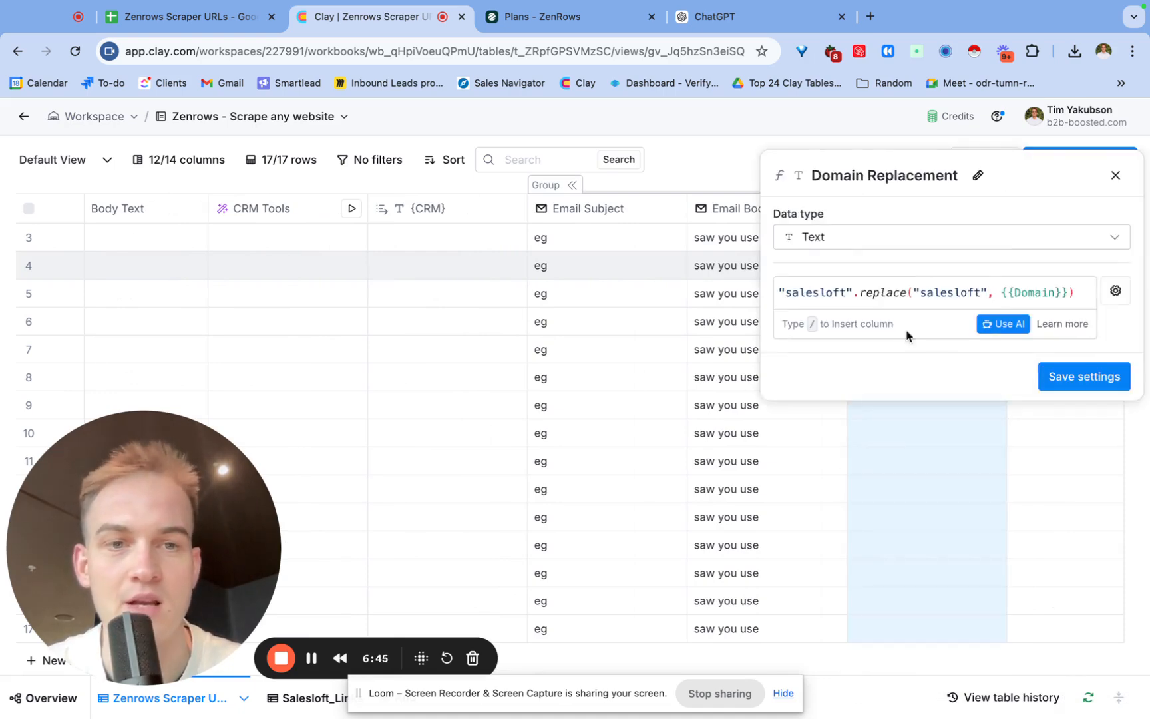
click(1003, 325)
click(309, 676)
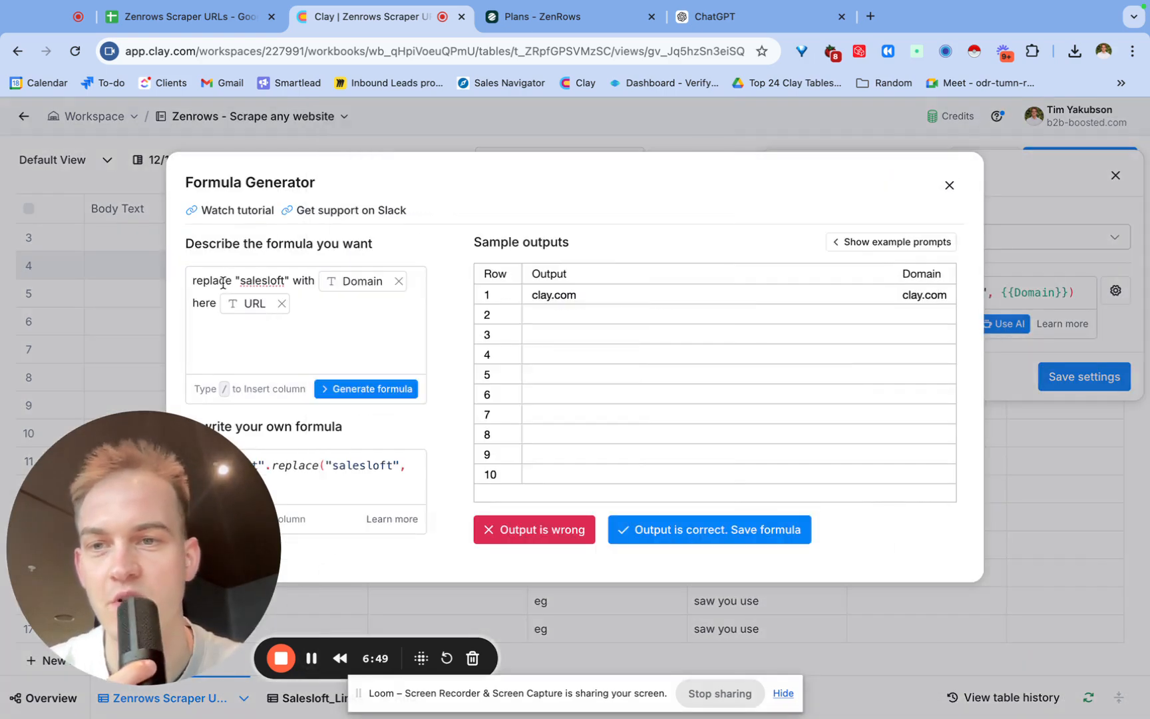
mouse_move(367, 289)
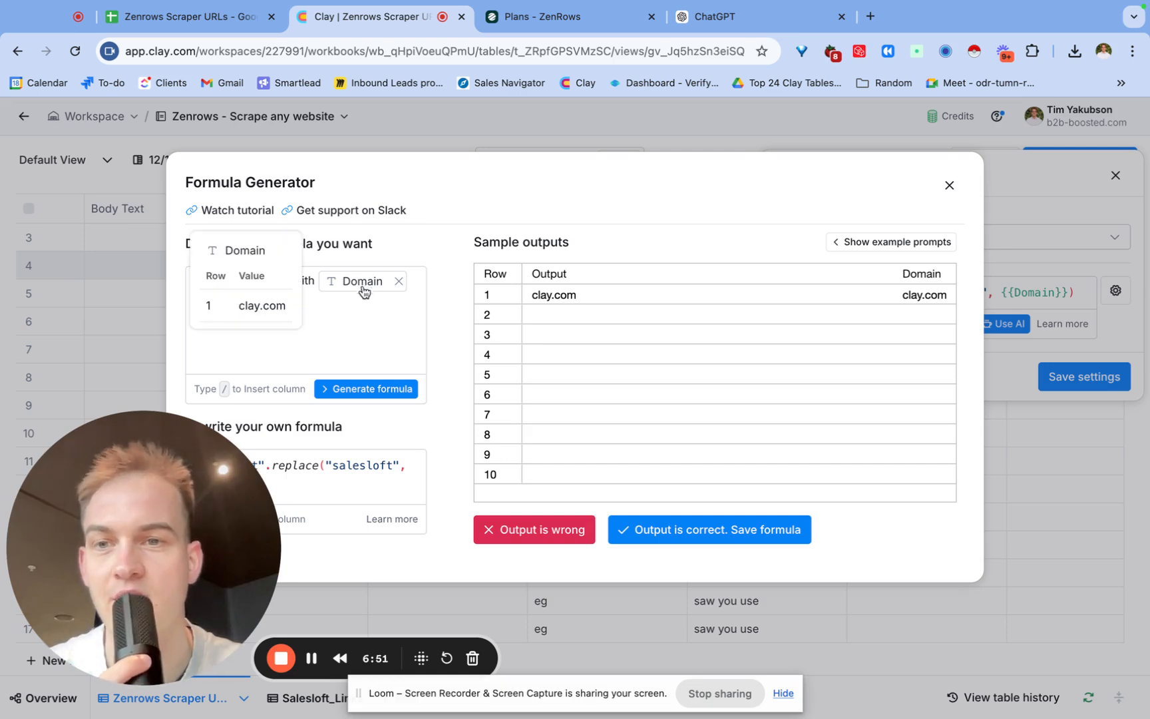
mouse_move(238, 306)
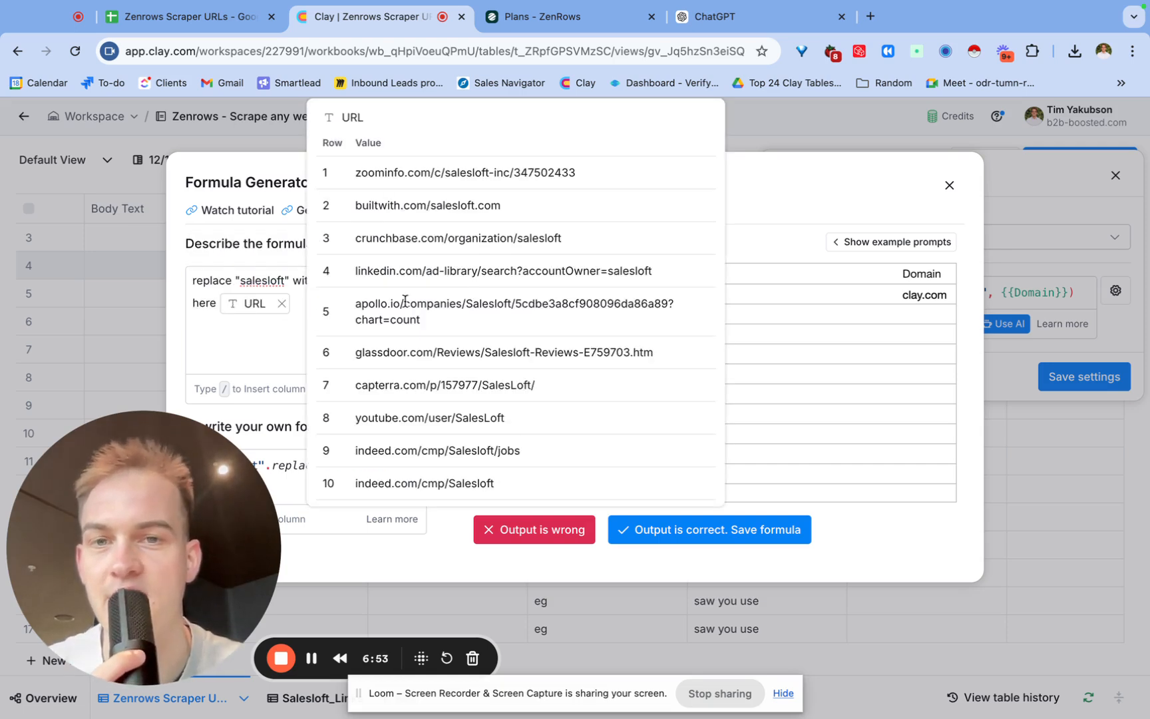
click(394, 394)
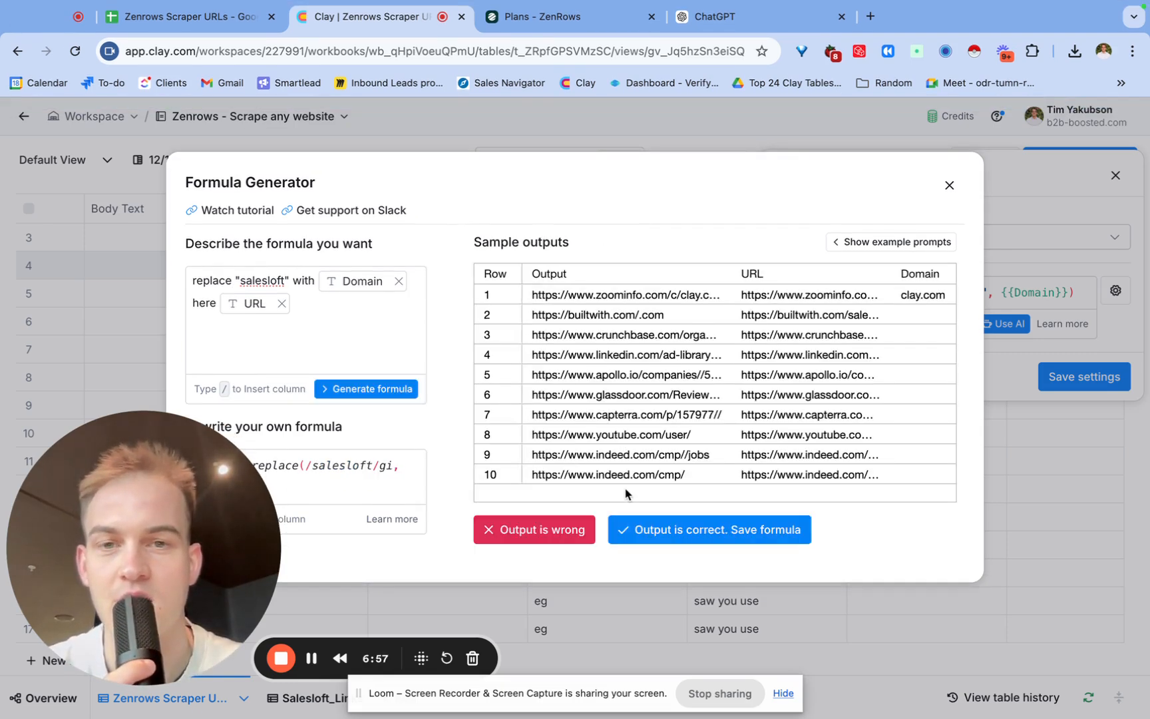
click(649, 527)
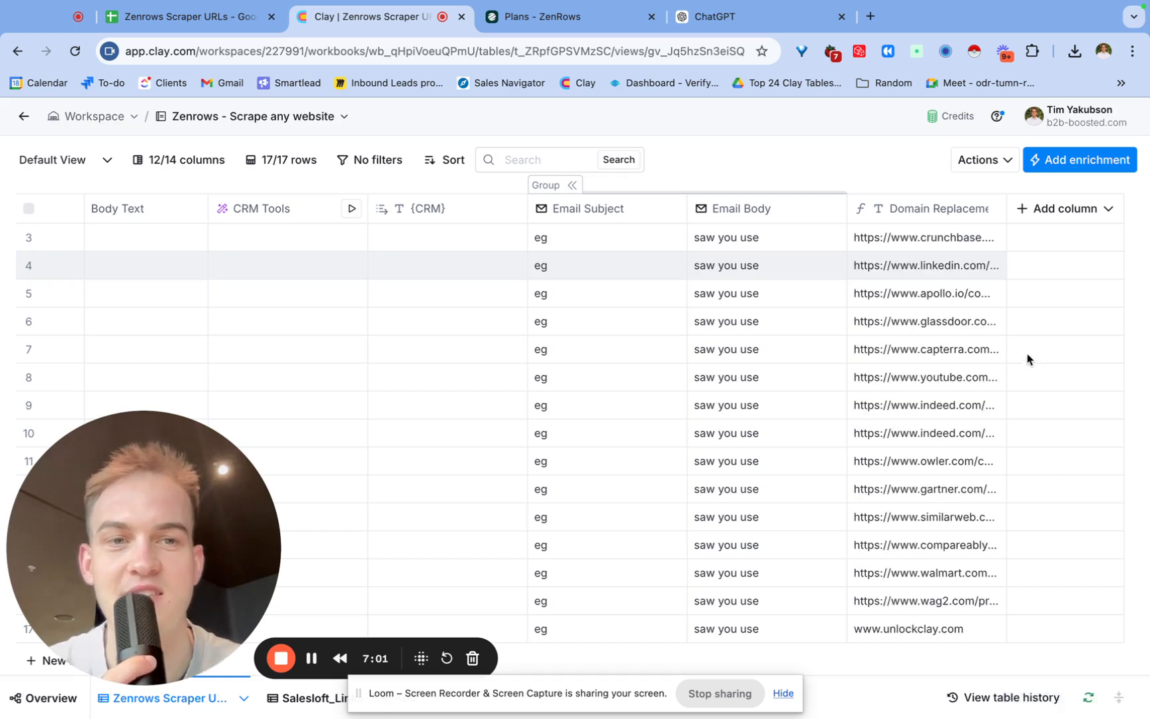
Inspect the Domain Replacement outputs for the Capterra, Owler and Indeed rows.
click(973, 363)
click(972, 365)
click(939, 460)
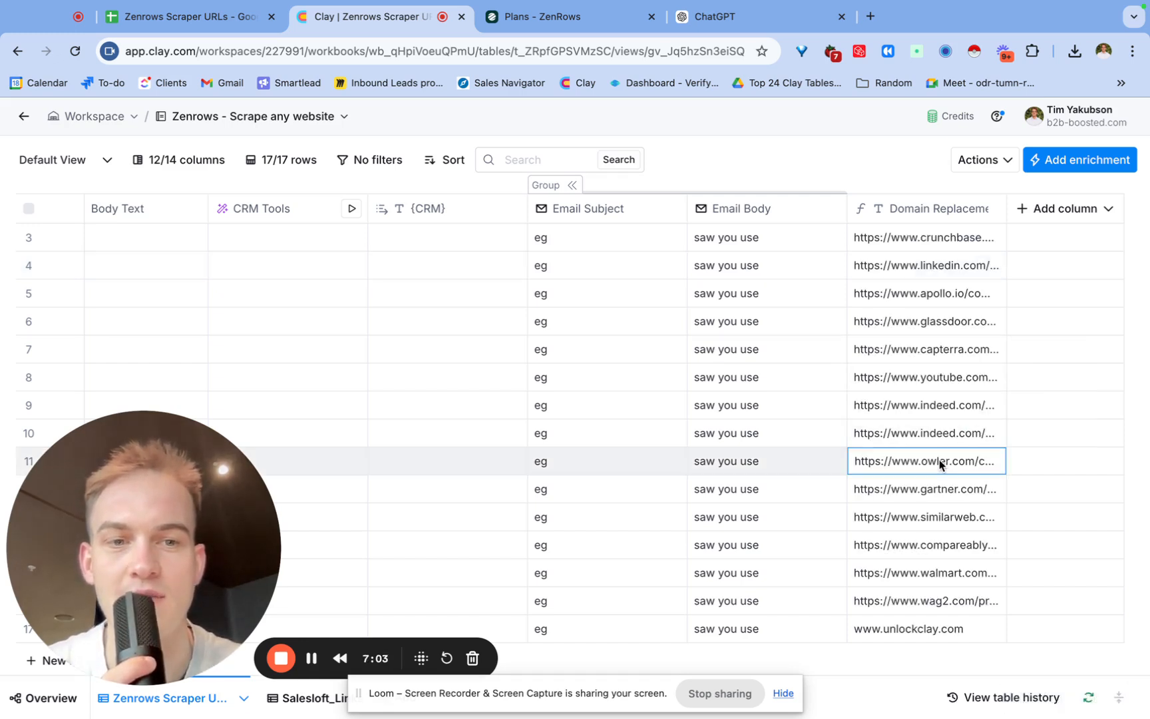
click(939, 460)
click(940, 431)
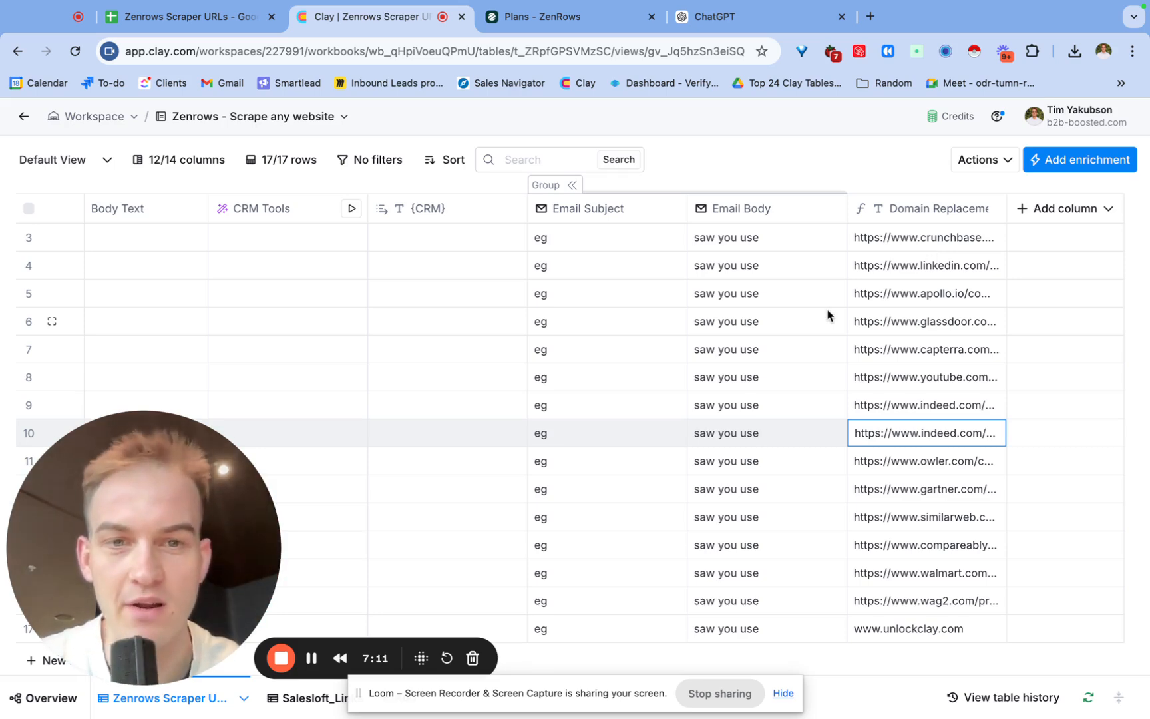
Review the Run Zenrows Scrape account options and the ZenRows account settings, then close the column panel.
scroll(828, 315, left, 15)
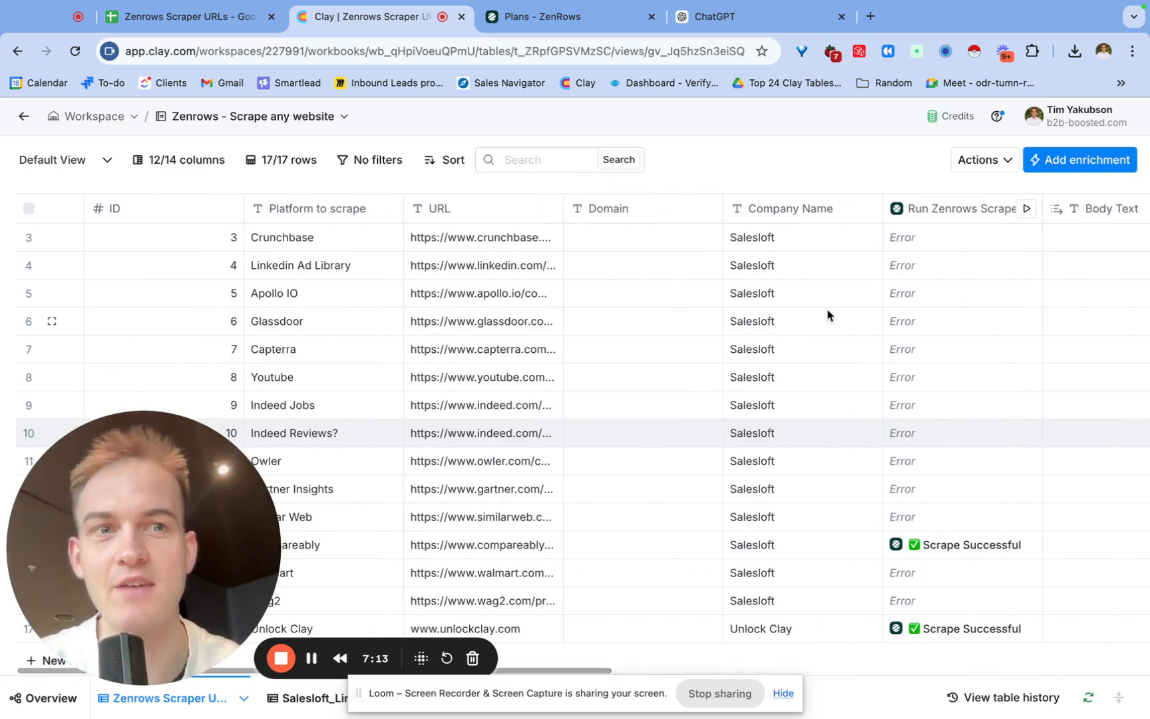
click(965, 208)
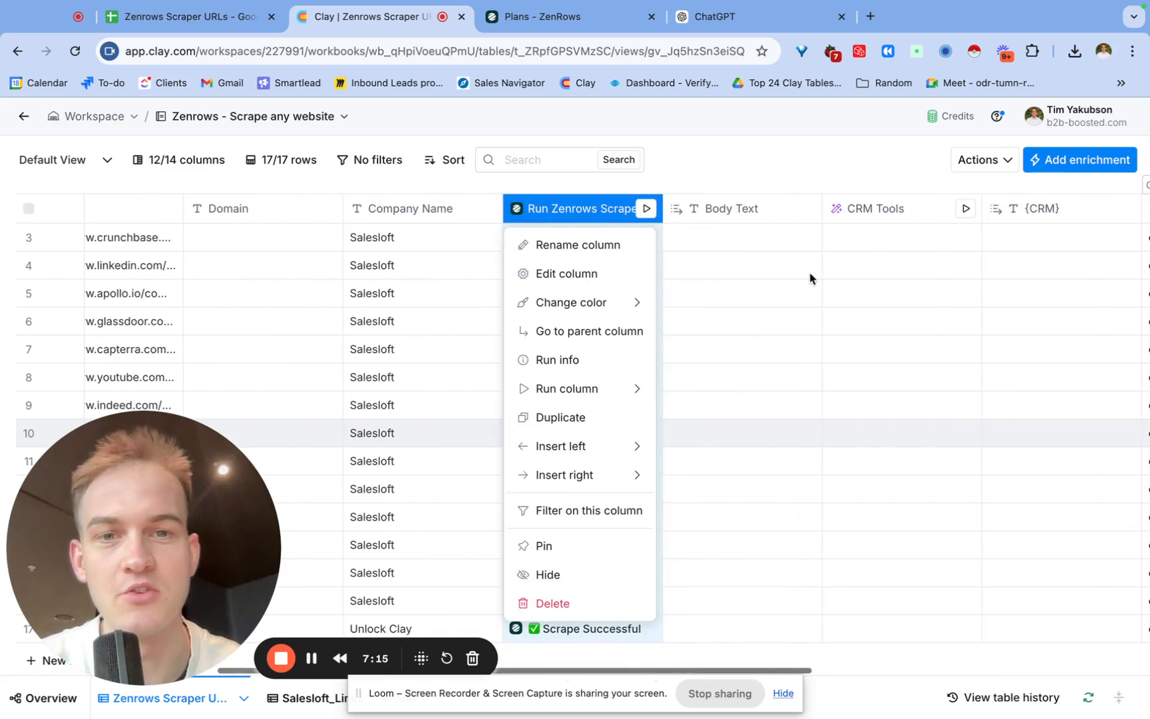
click(619, 274)
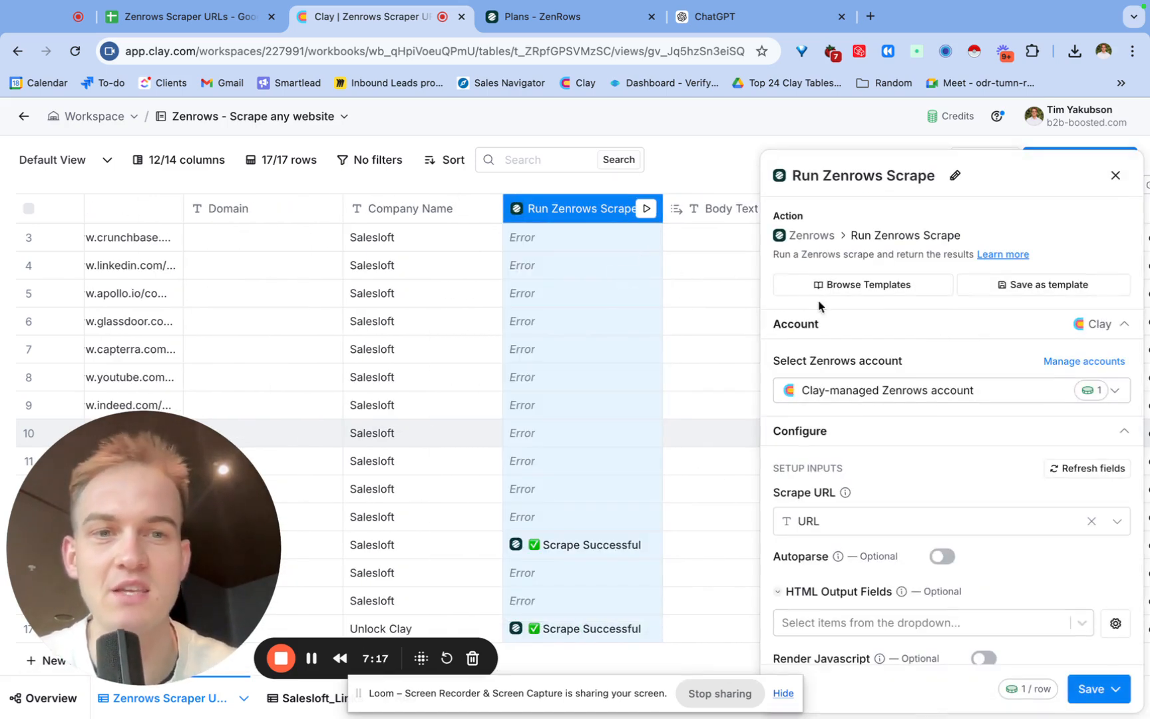
click(1031, 400)
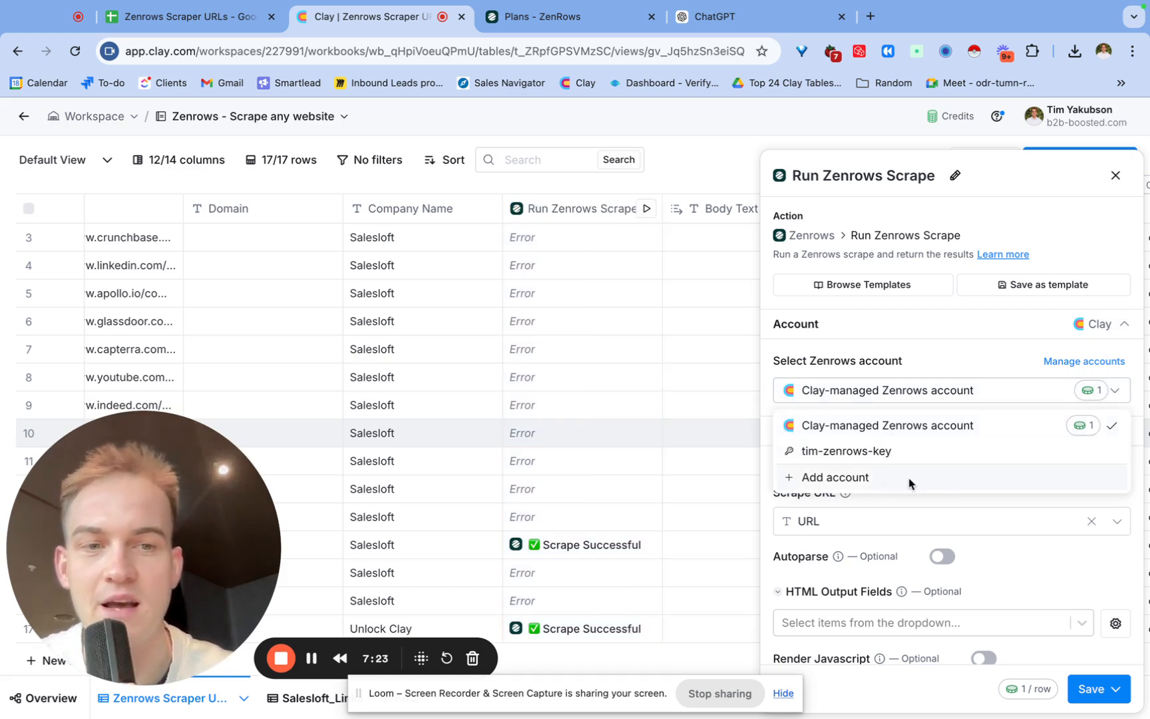
click(932, 357)
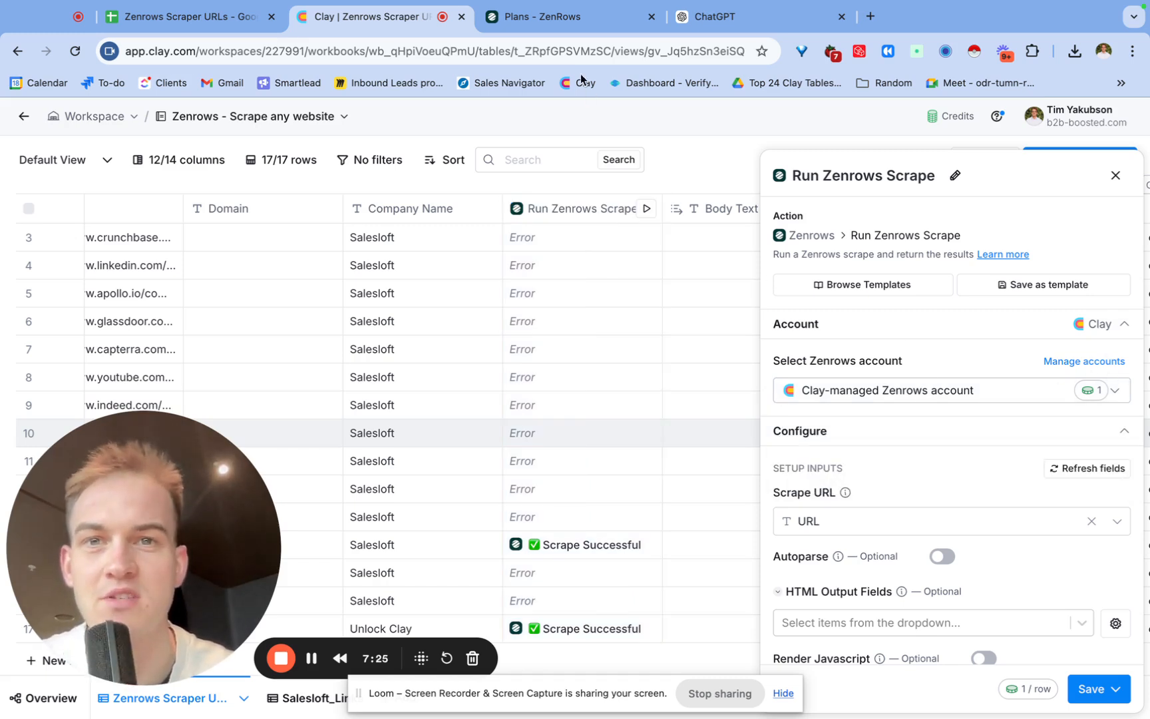
click(559, 18)
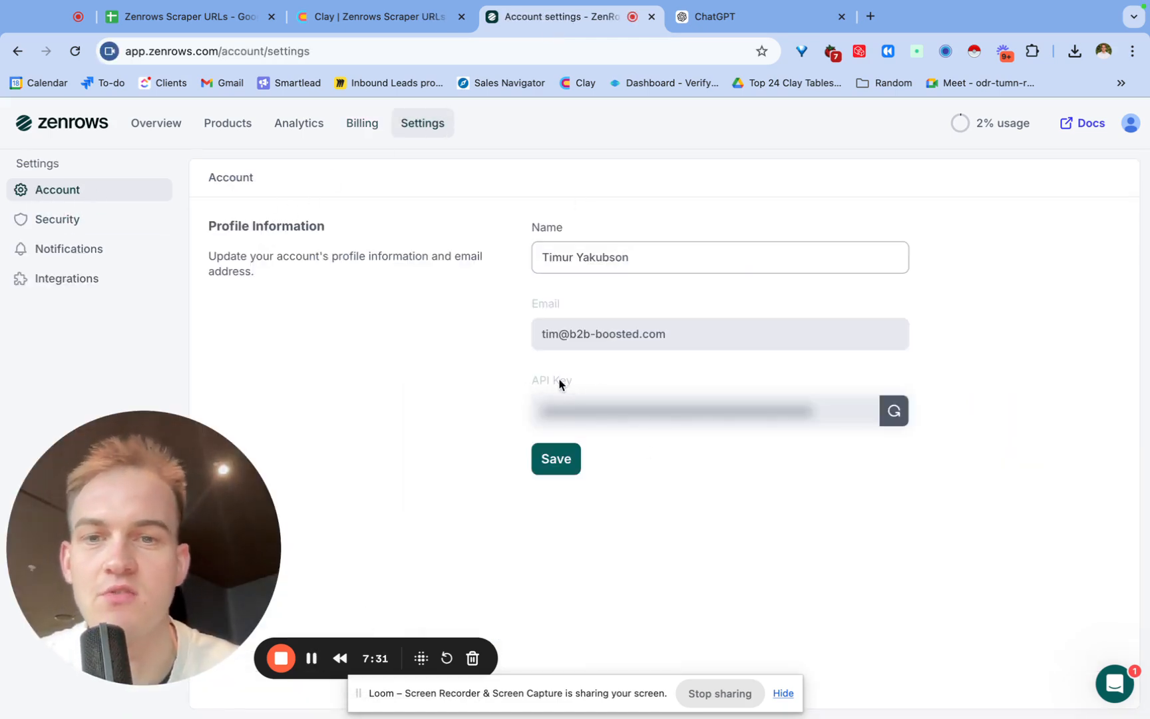
click(380, 15)
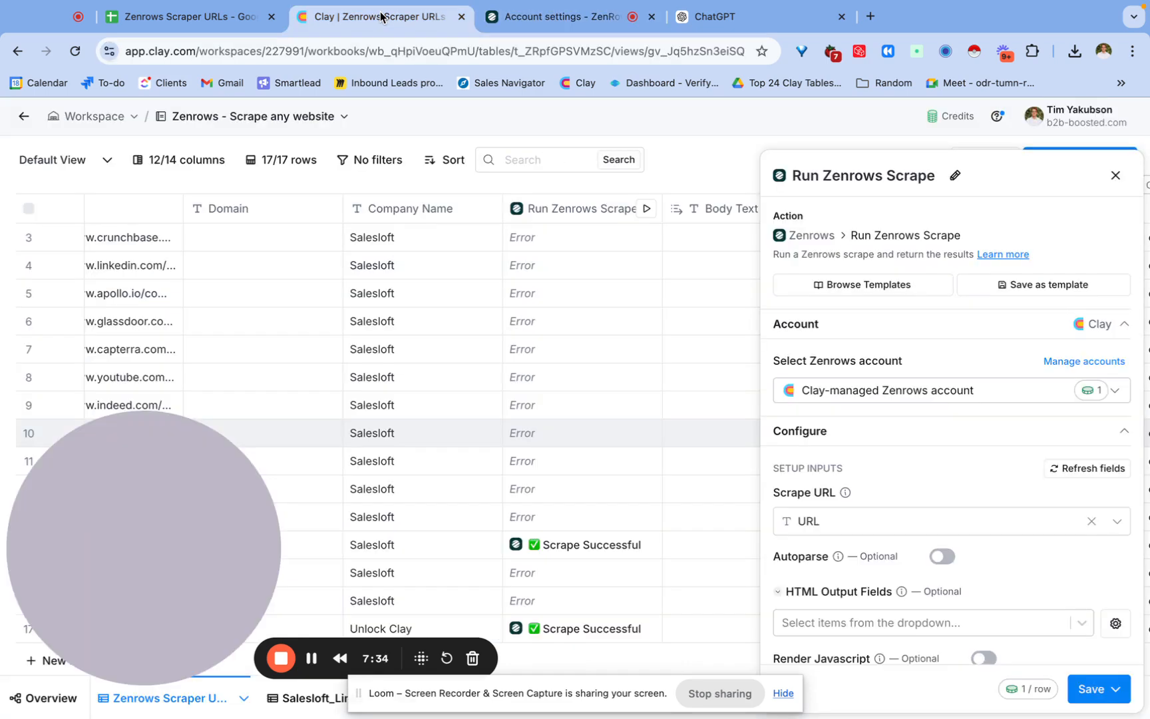
click(1115, 177)
Review the URL list in the Zenrows Scraper URLs sheet at a smaller zoom.
click(216, 32)
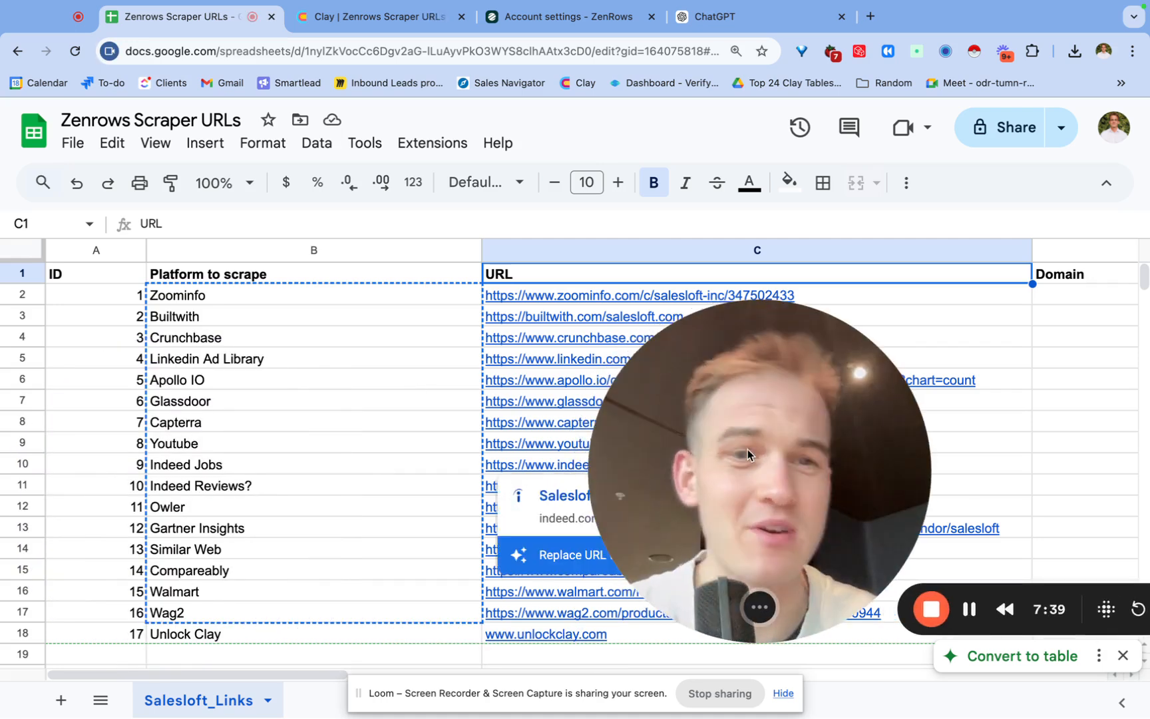
key(ctrl+minus)
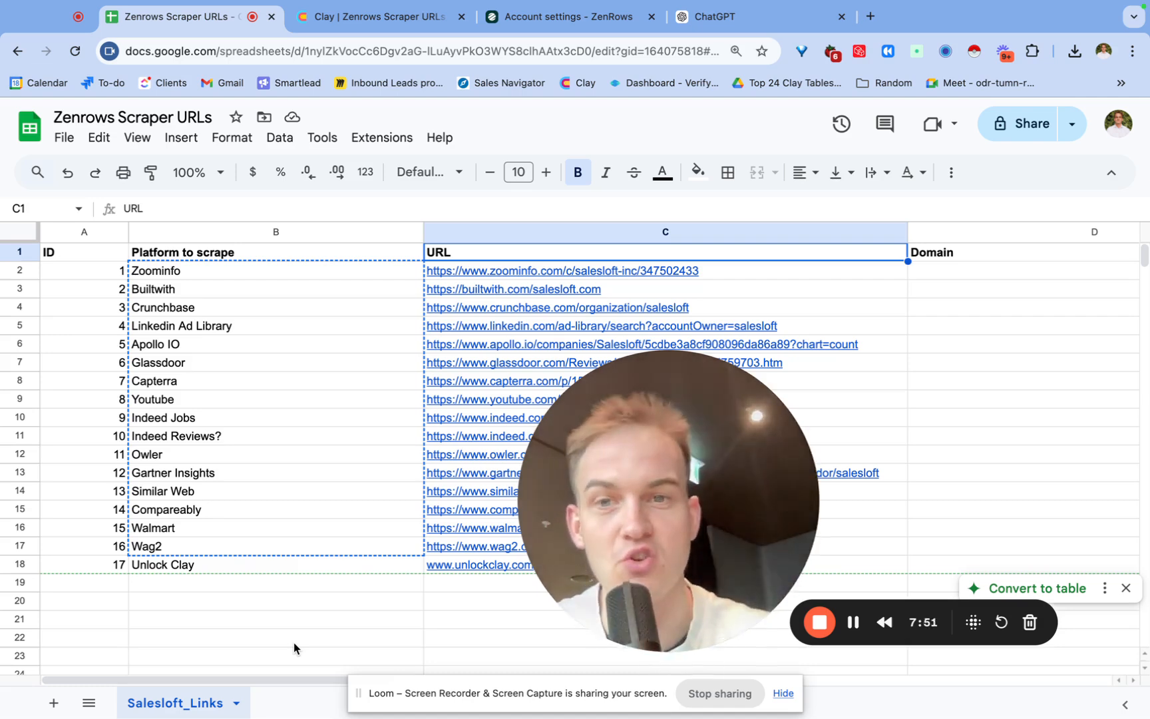
scroll(267, 495, right, 3)
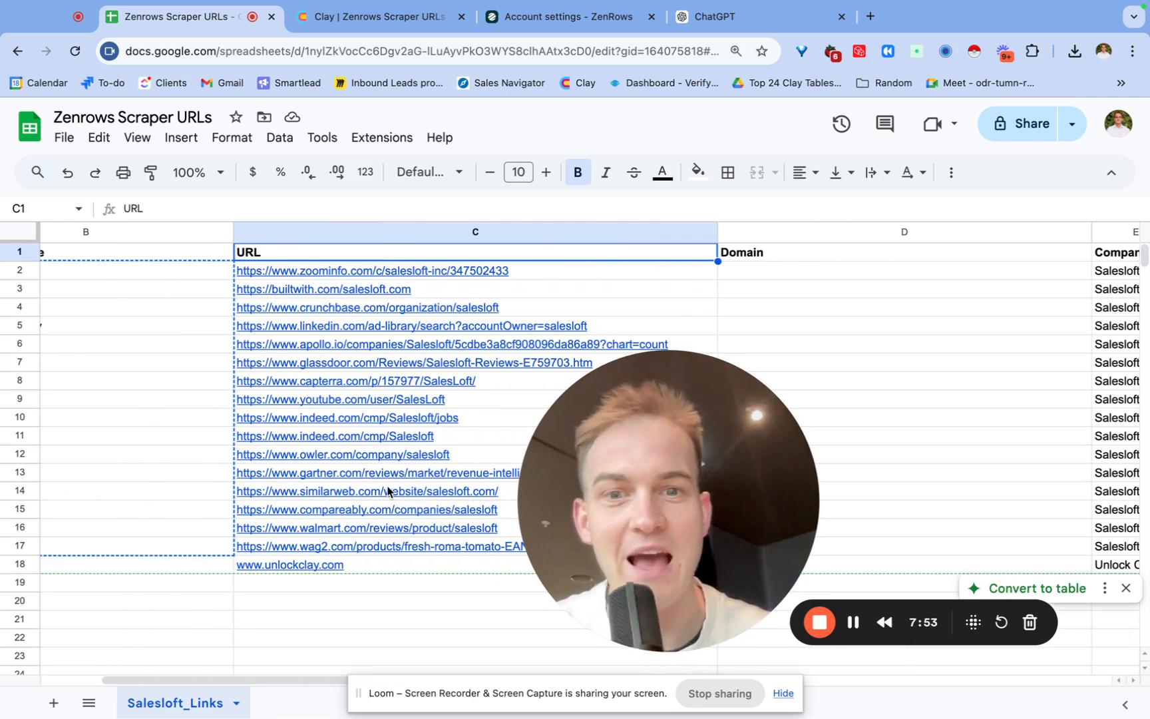
click(193, 426)
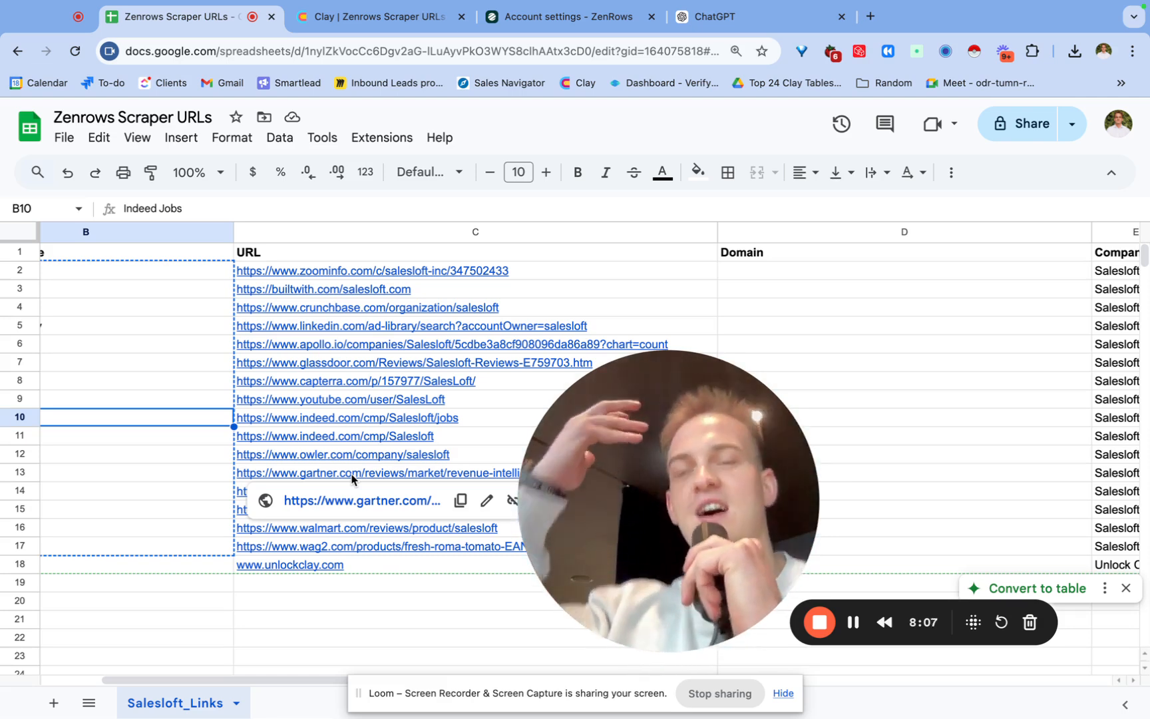
click(102, 398)
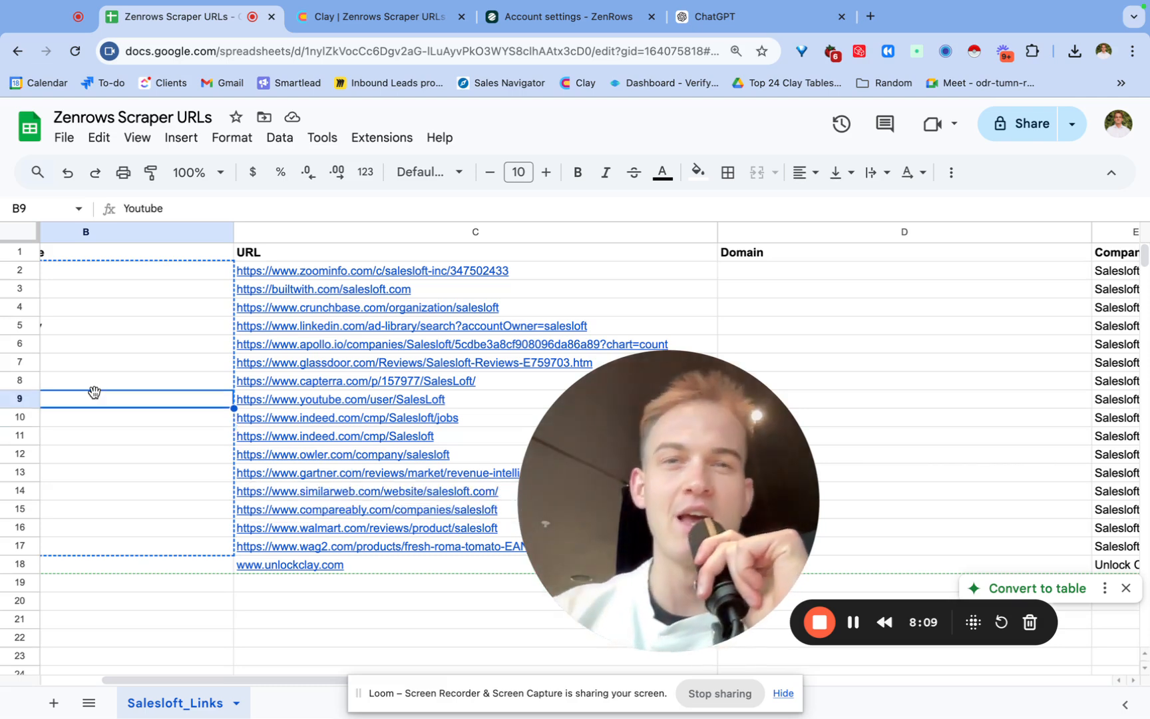
Open a new browser tab and go to unlockclay.com.
click(870, 16)
text(lu)
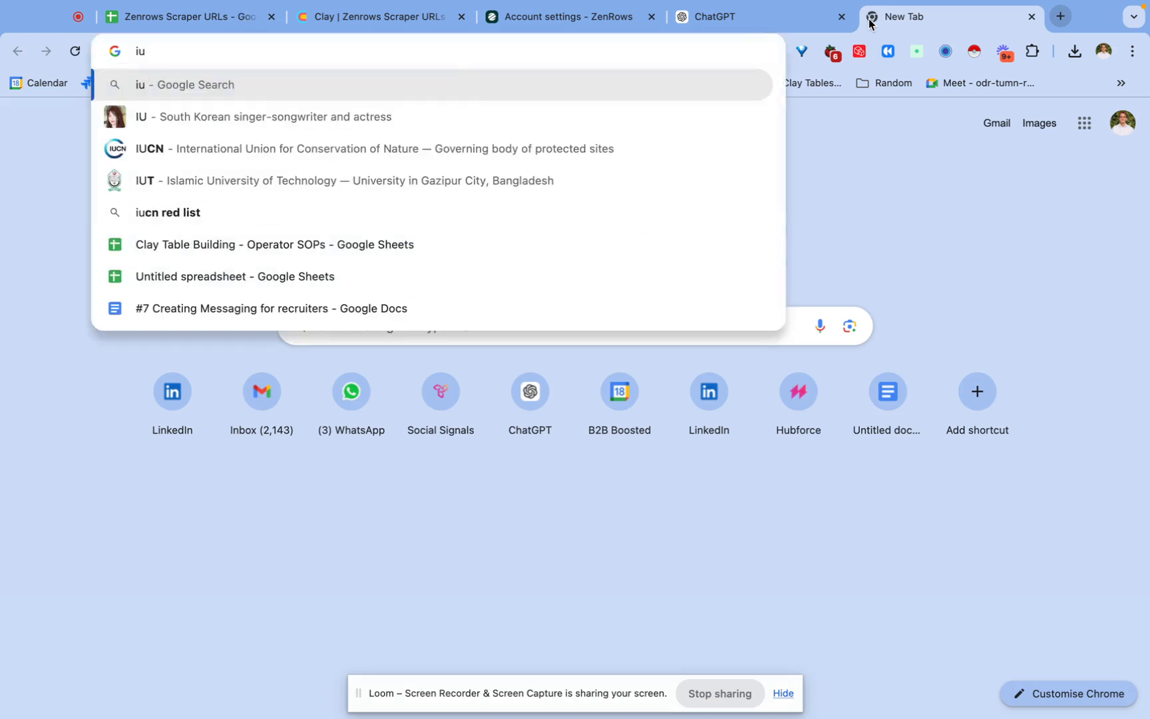
key(BackSpace)
key(BackSpace)
text(unlockclay.com)
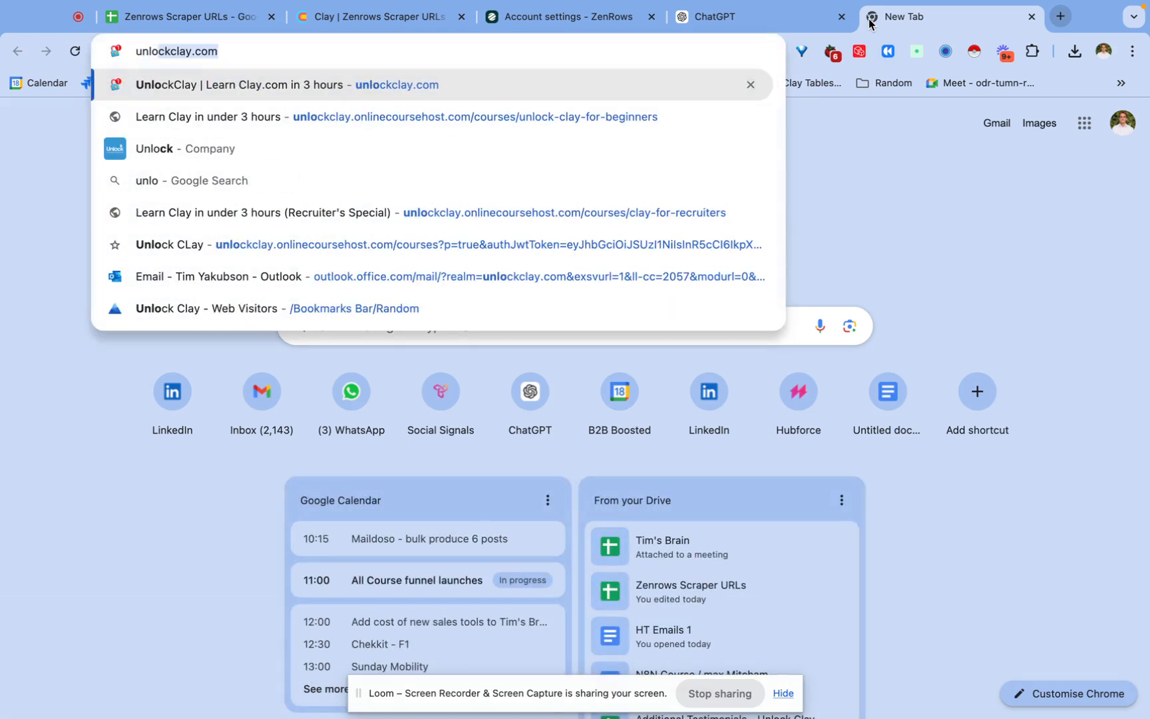
key(Return)
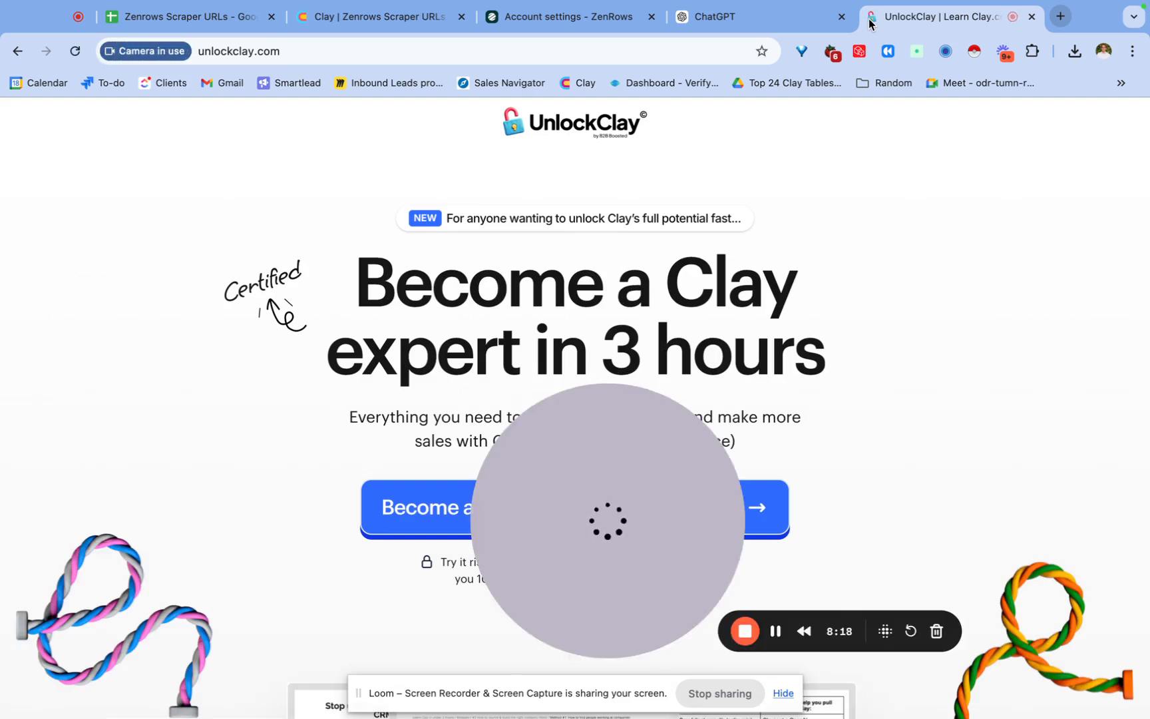
Scroll through the unlockclay.com landing page.
drag(597, 506, 189, 517)
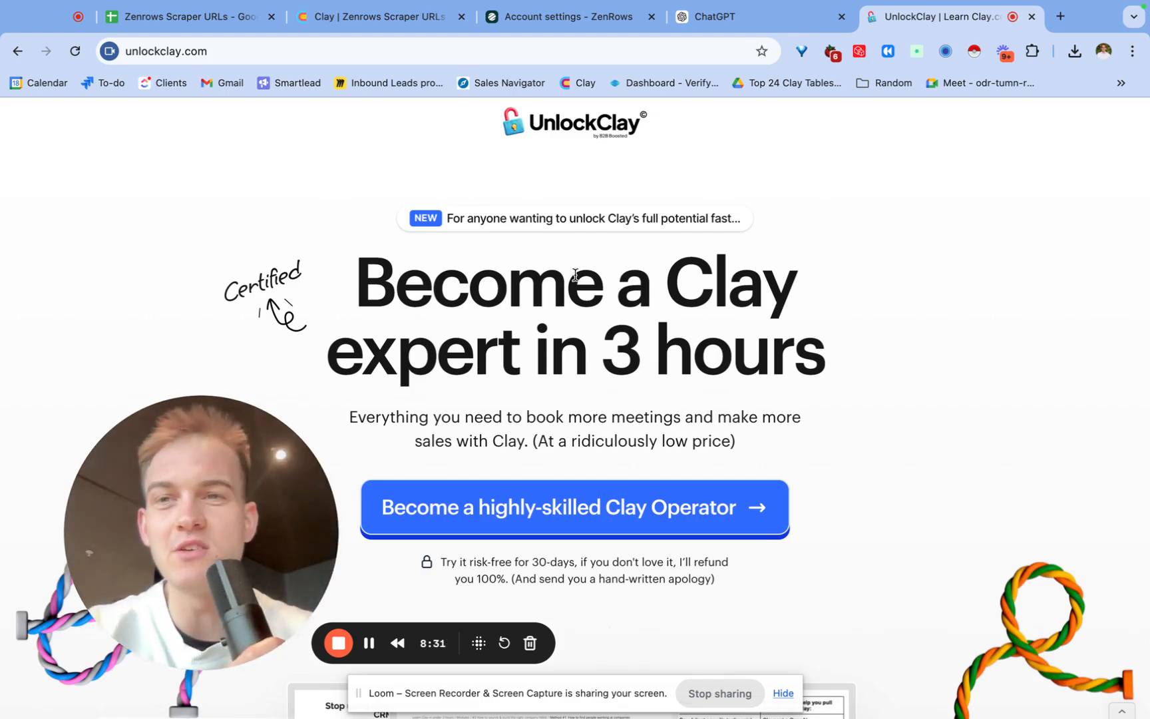
scroll(360, 219, down, 15)
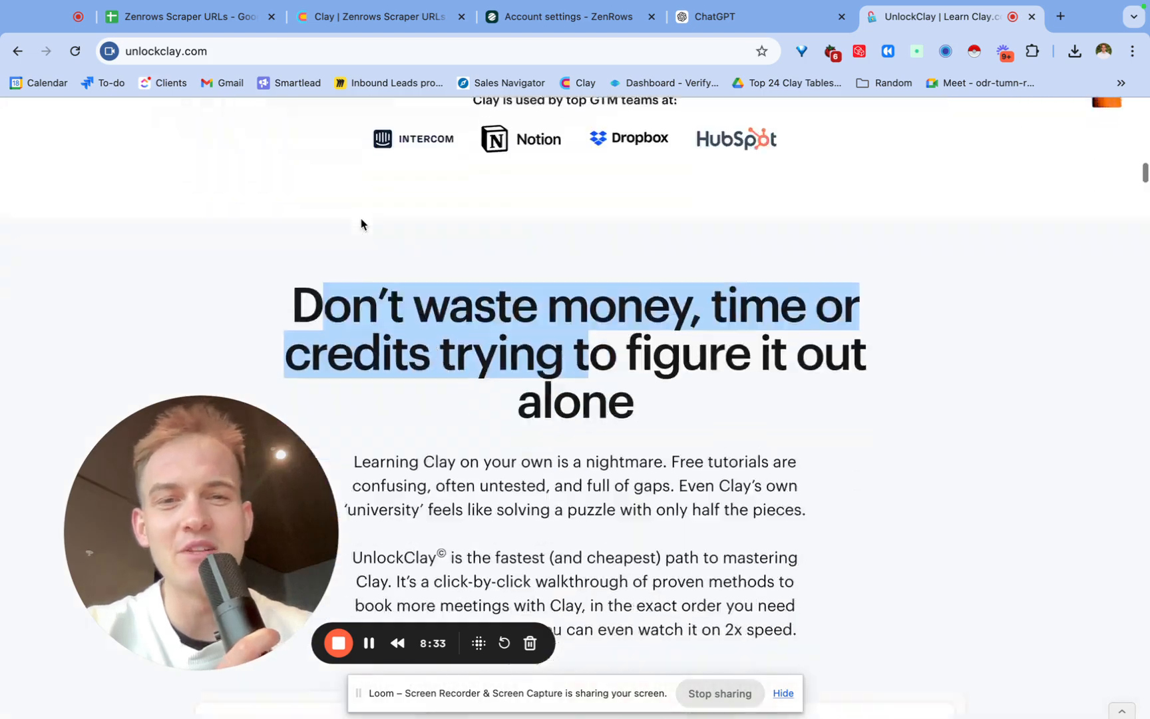
scroll(360, 219, down, 10)
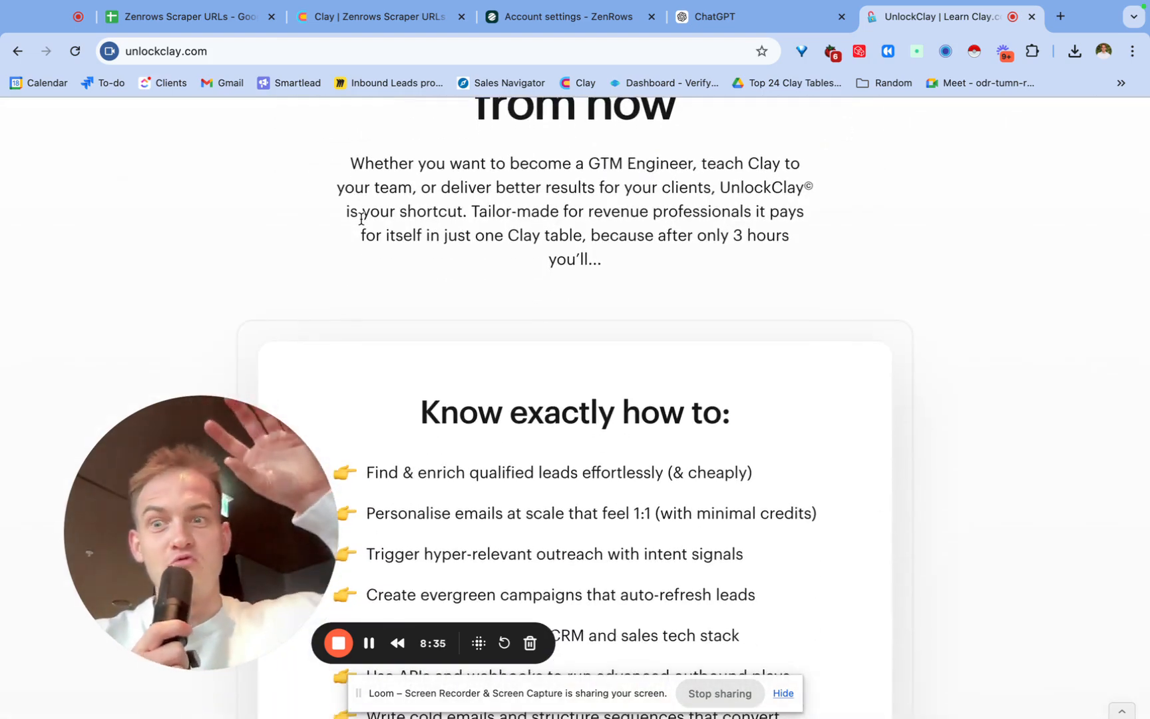